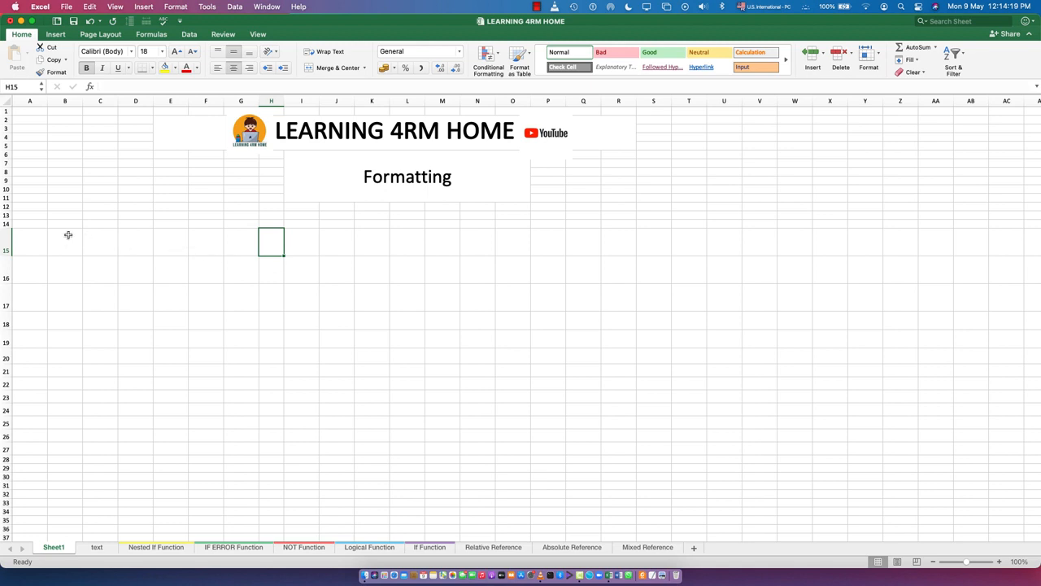
Enter the heading "Text" in cell A15.
left_click(27, 243)
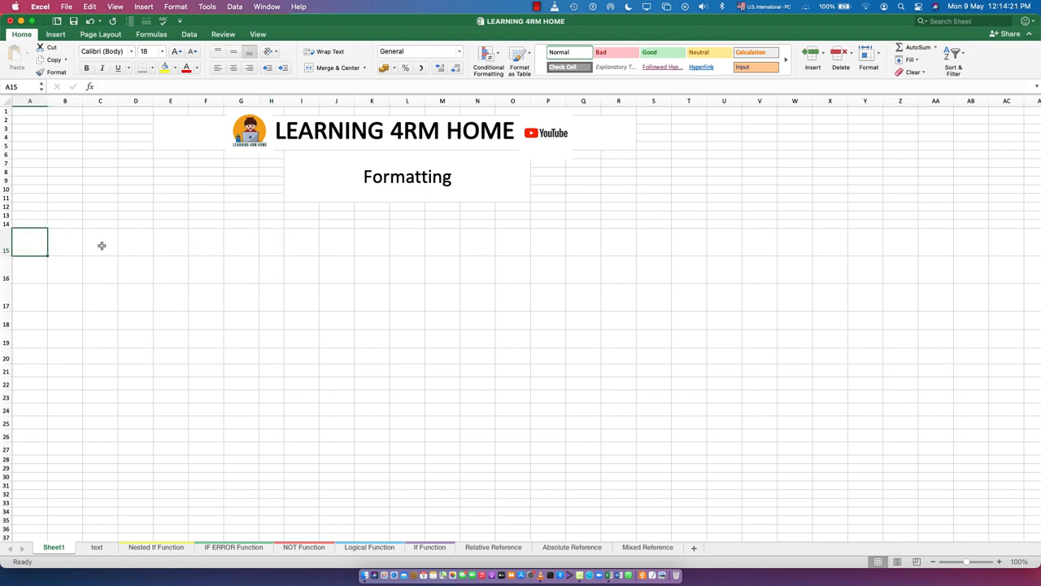
type("Tex")
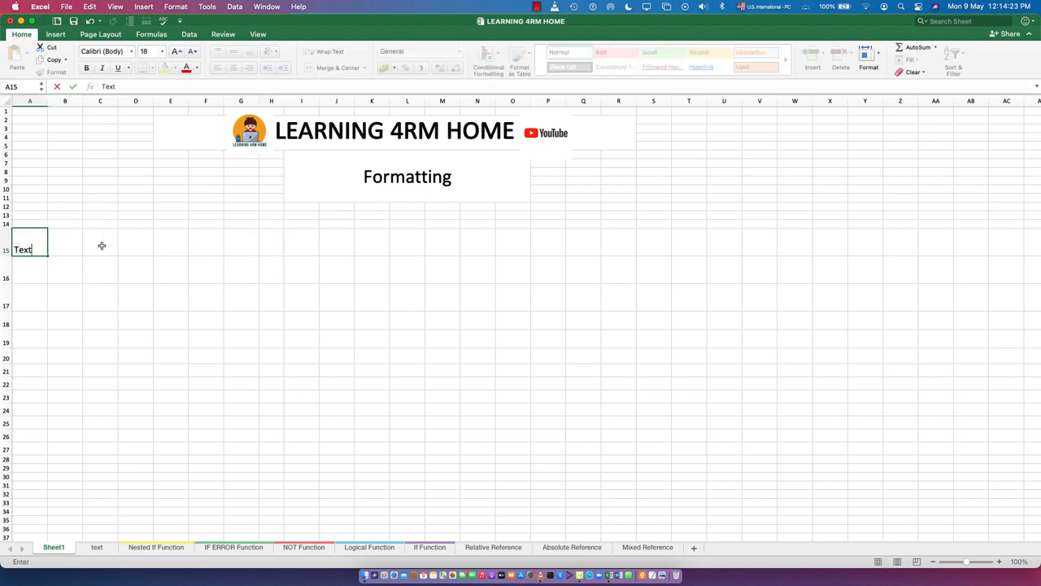
type("t")
Enter the heading "Numbers" in cell P15 of the same row.
key("Right")
key("Right")
key("Right")
key("Right")
key("Right")
key("Right")
key("Right")
key("Right")
key("Right")
key("Right")
key("Right")
key("Right")
key("Right")
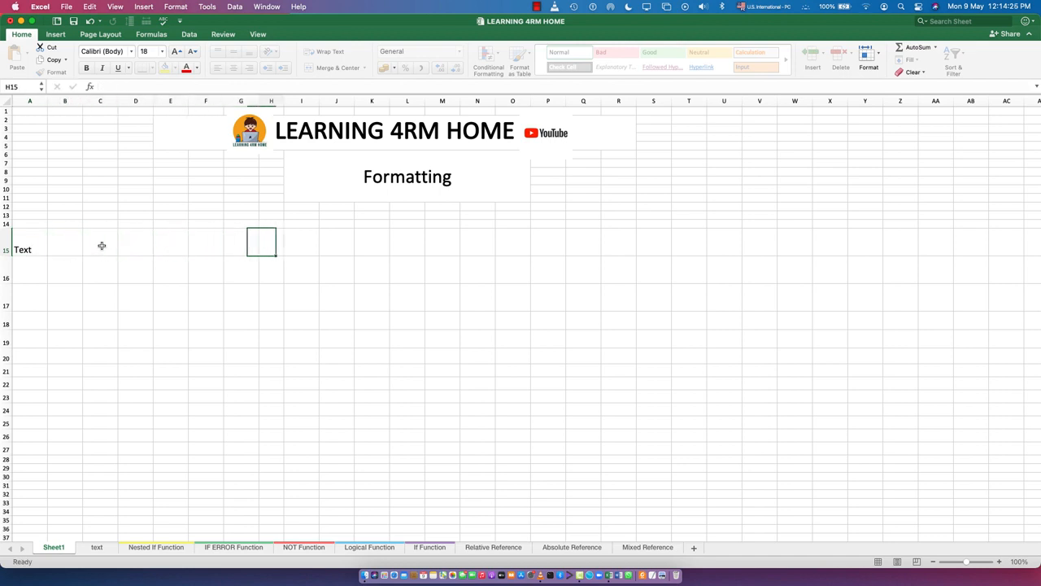
key("Right")
key("Right")
type("N")
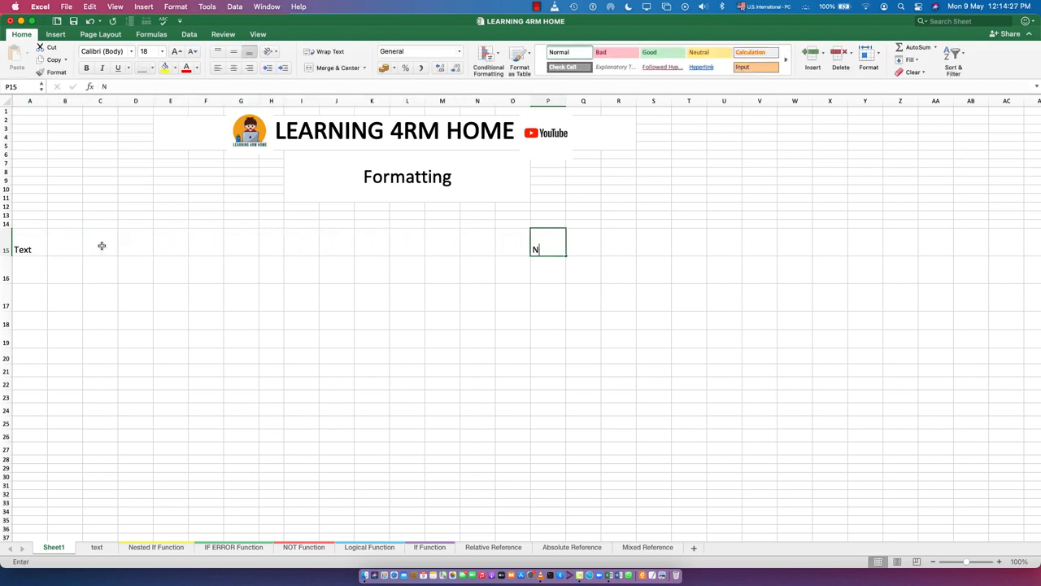
type("umbersw")
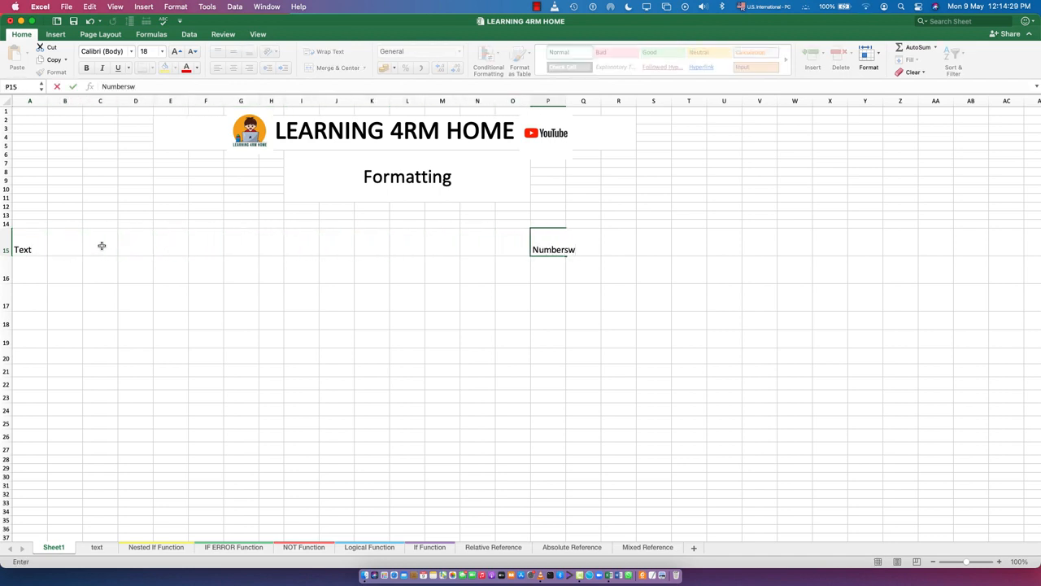
Increase the font size of the Text heading in A15 and the Numbers heading in P15 to 24.
left_click(22, 248)
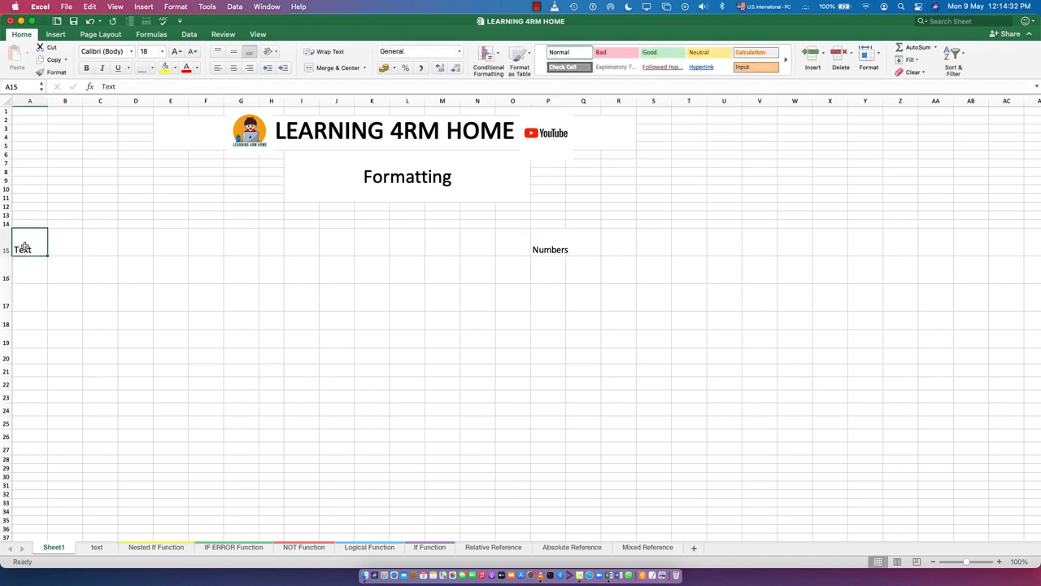
left_click(173, 53)
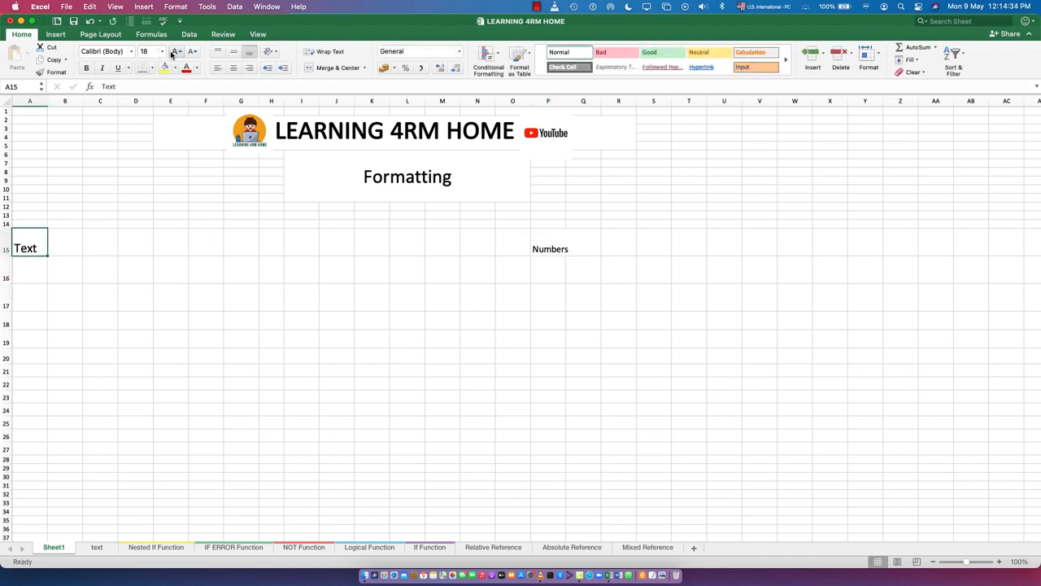
left_click(560, 248)
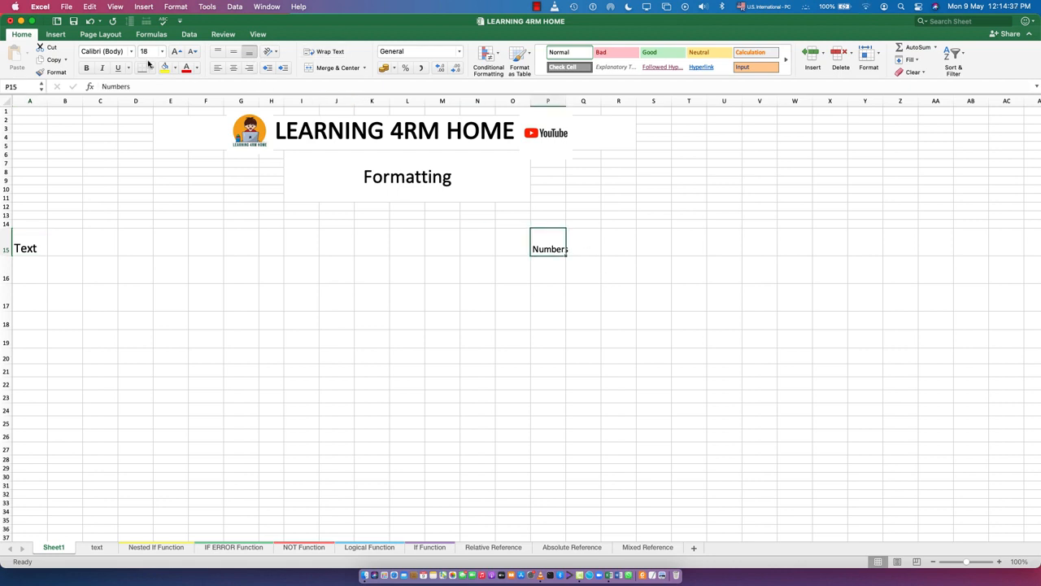
left_click(179, 52)
left_click(178, 52)
left_click(179, 52)
left_click(181, 236)
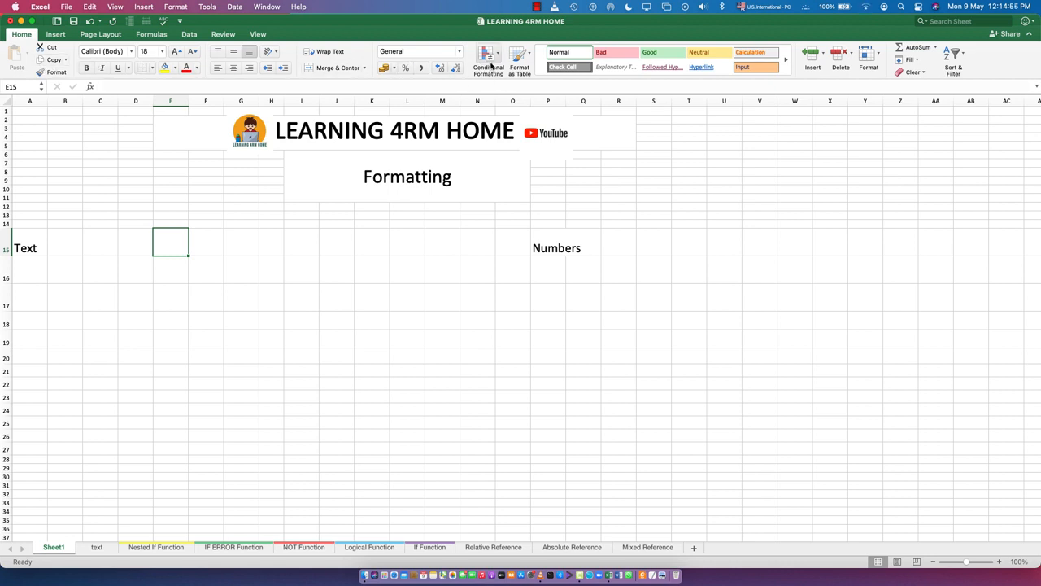
List "Bold", "italic", "underline" and "font style" below the Text heading in cells A16 to A19.
left_click(24, 270)
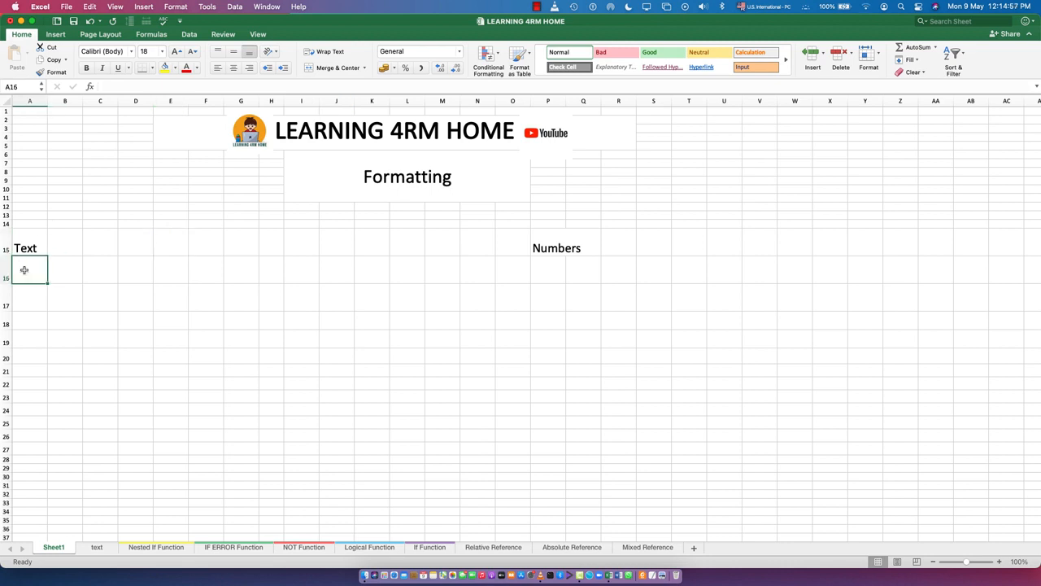
type("Bold")
key("Return")
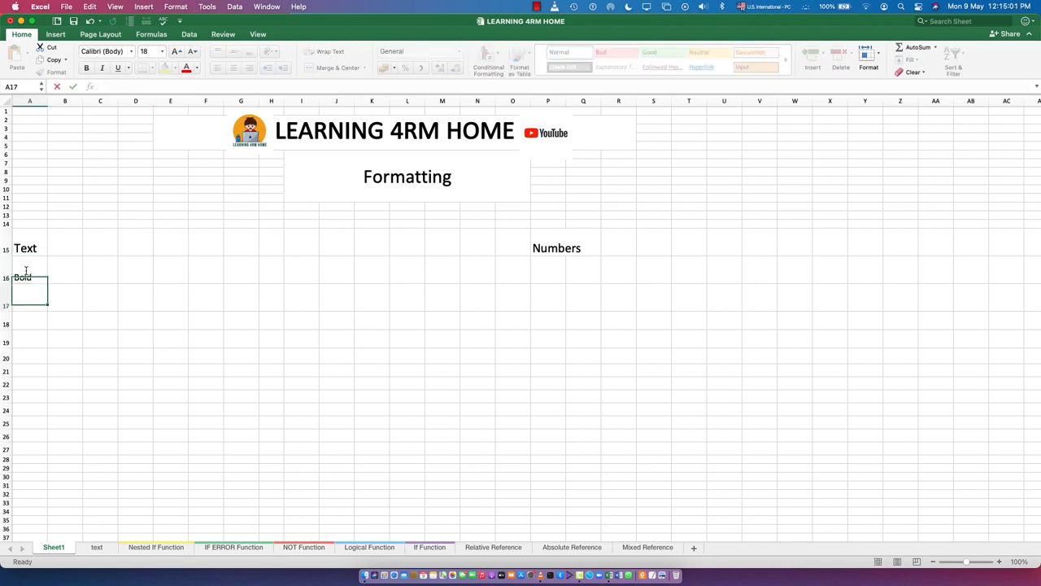
type("italic")
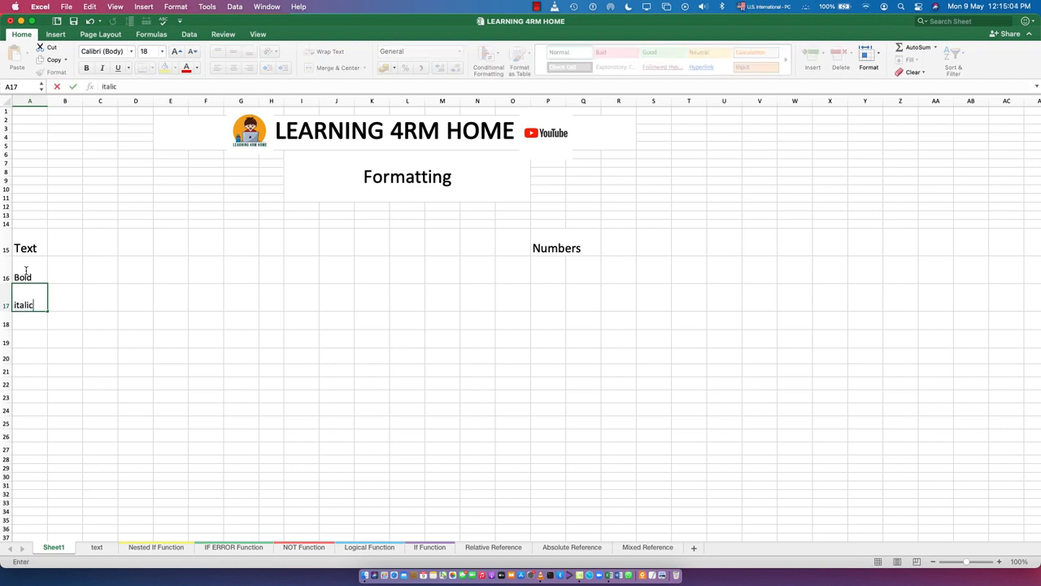
key("Return")
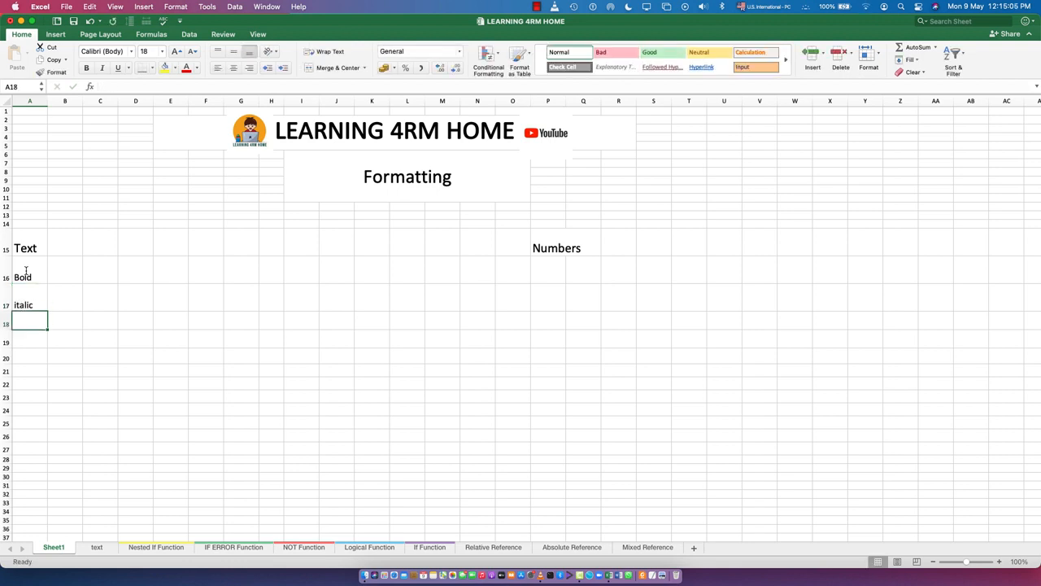
type("underline")
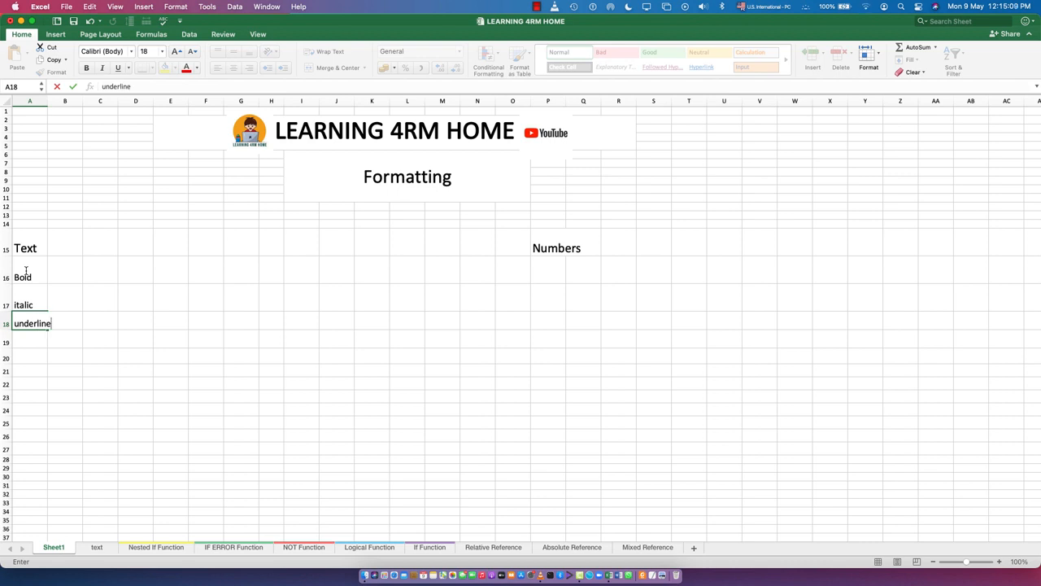
key("Return")
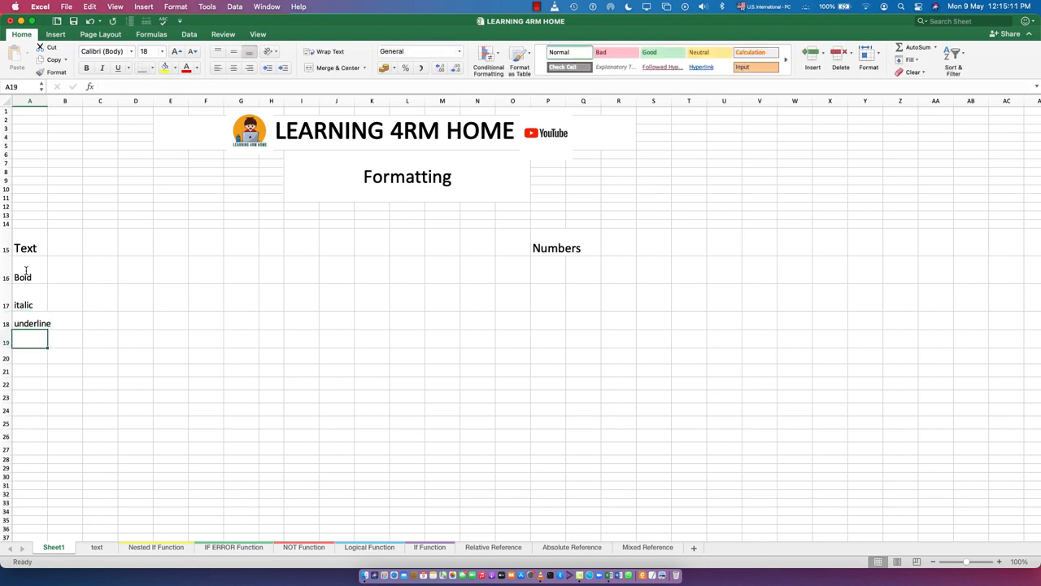
type("font st")
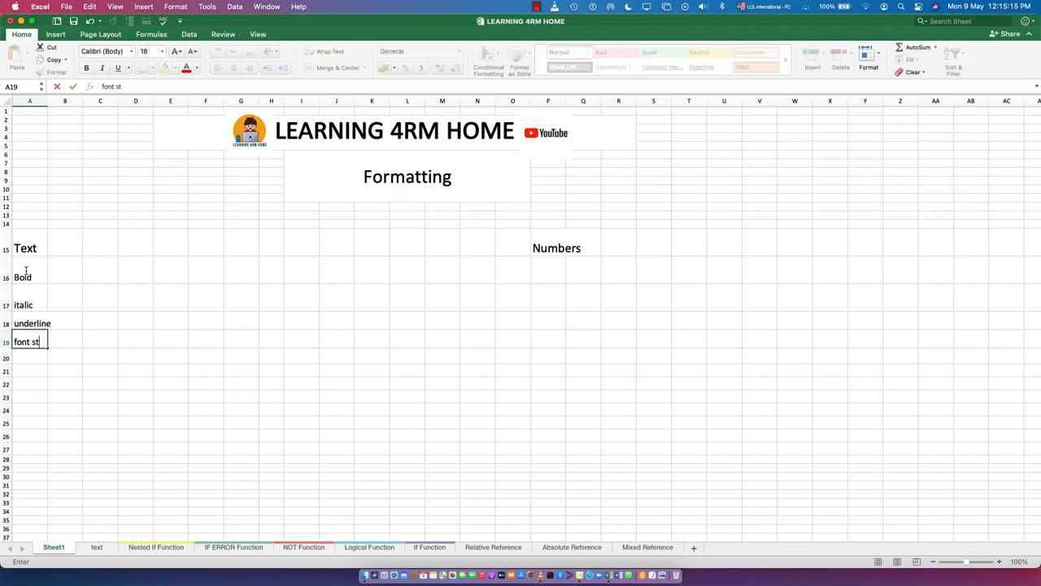
type("yle")
key("Return")
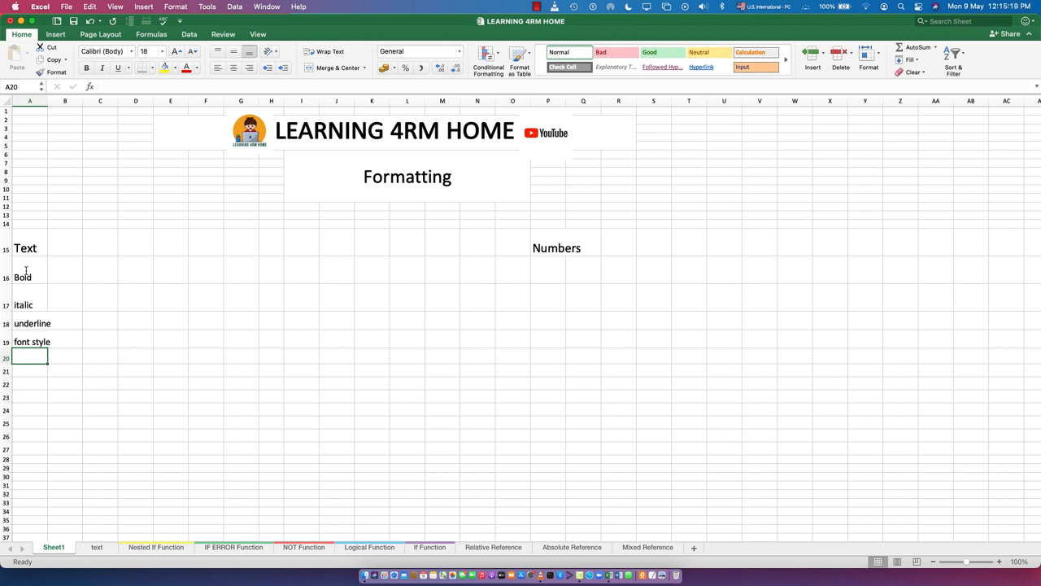
Continue the list with "font size", "font color", "background color" and "border" in cells A20 to A23.
type("font si")
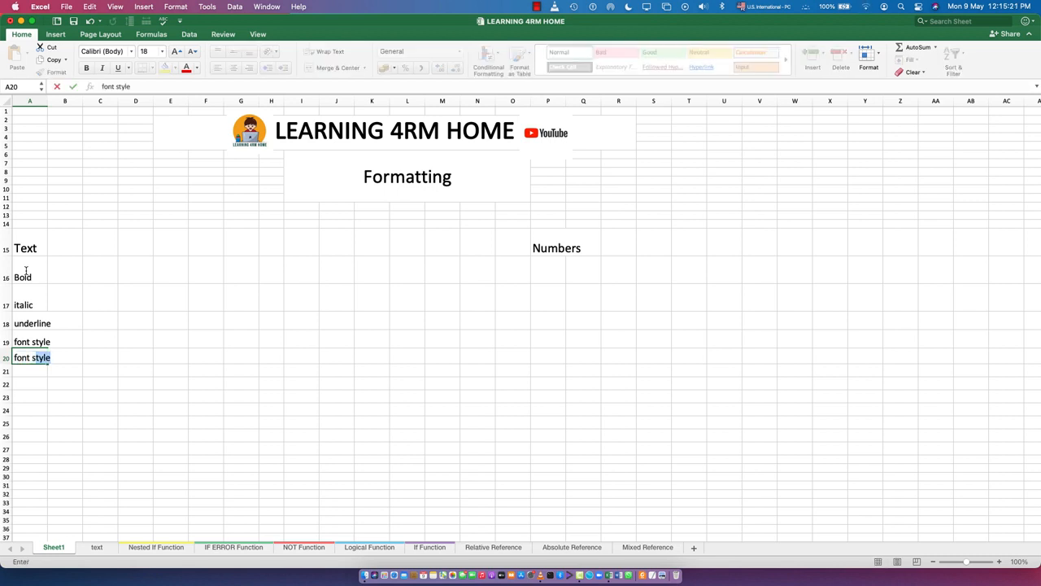
type("ze")
key("Return")
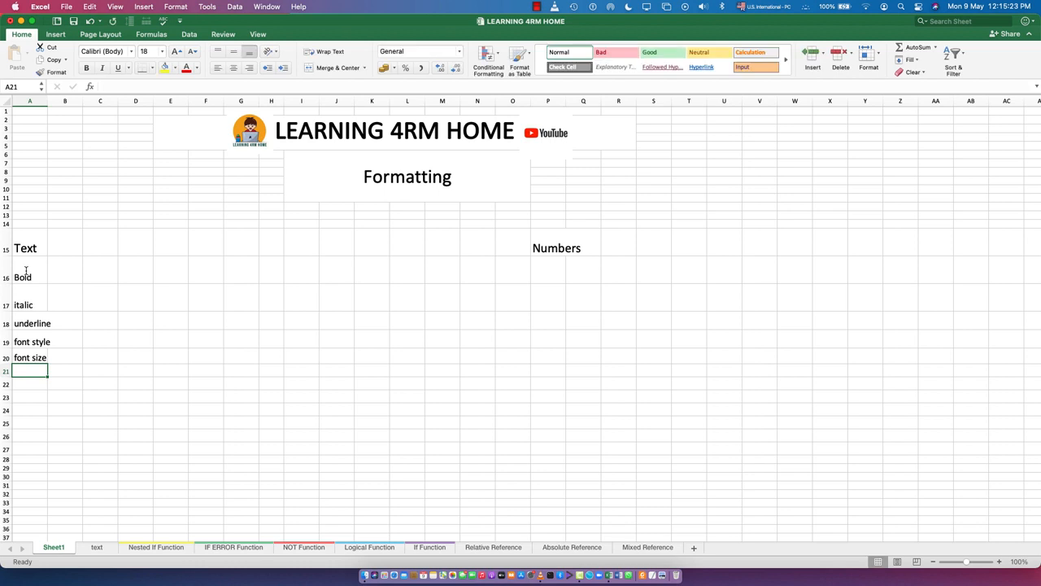
type("fo")
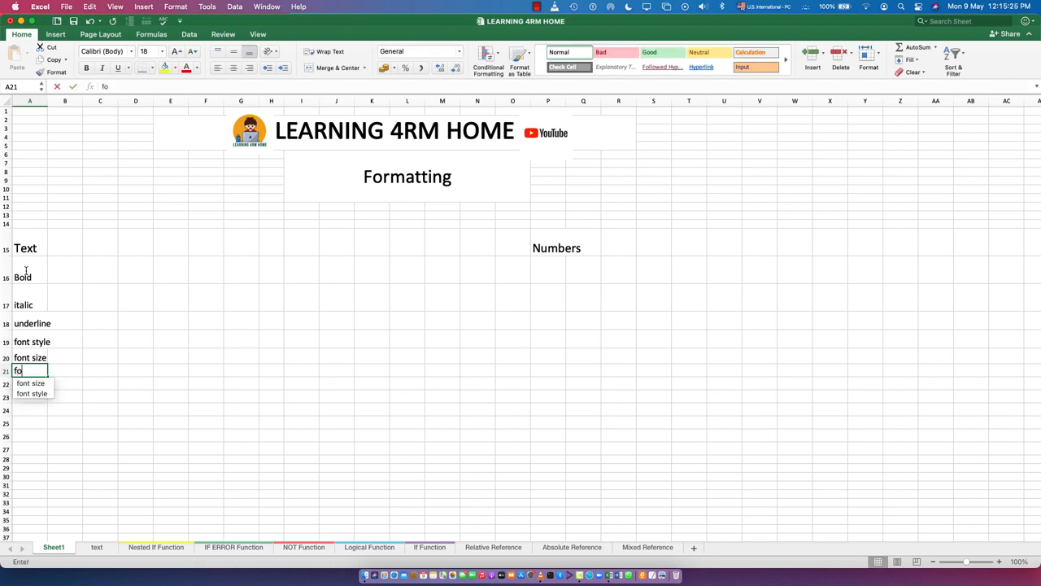
type("nt color")
key("Return")
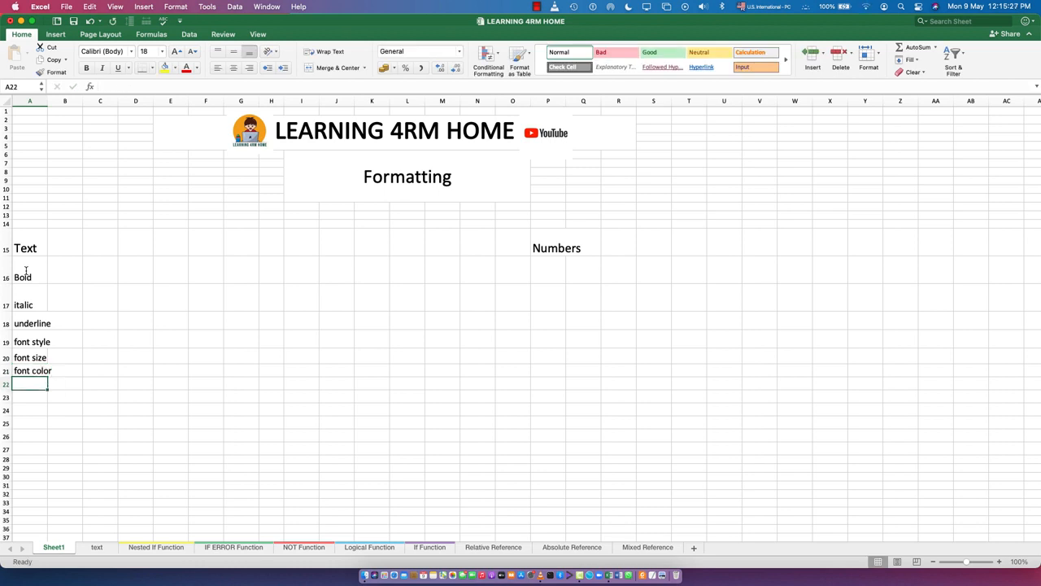
type("bacgr")
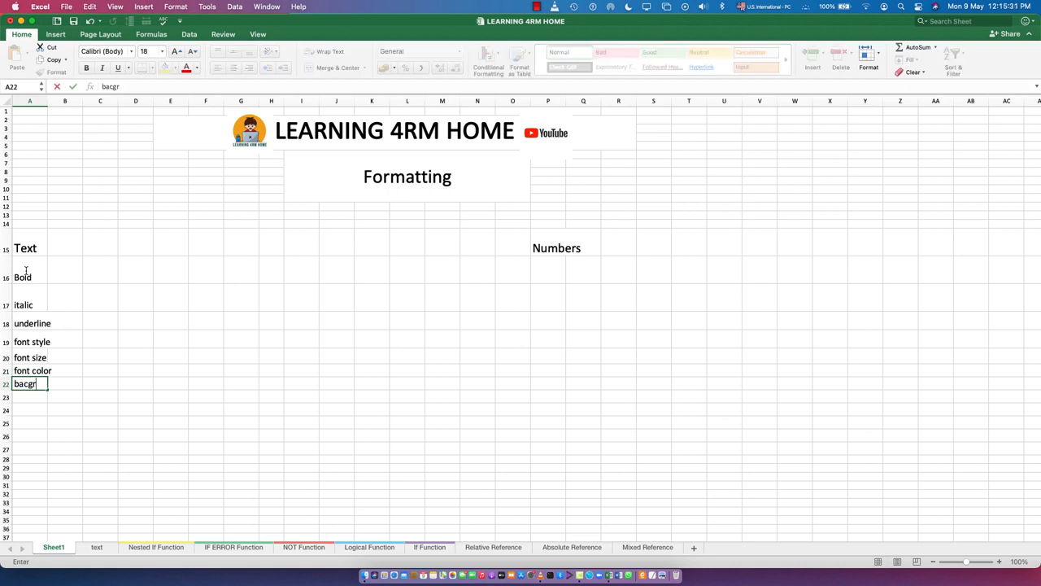
key("BackSpace")
key("BackSpace")
type("kground color")
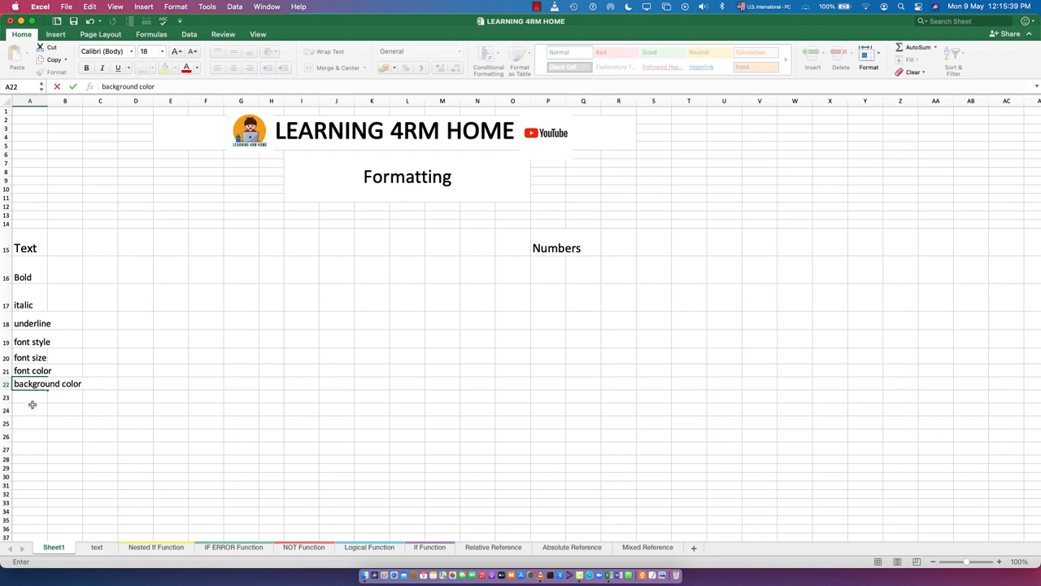
key("Return")
type("border")
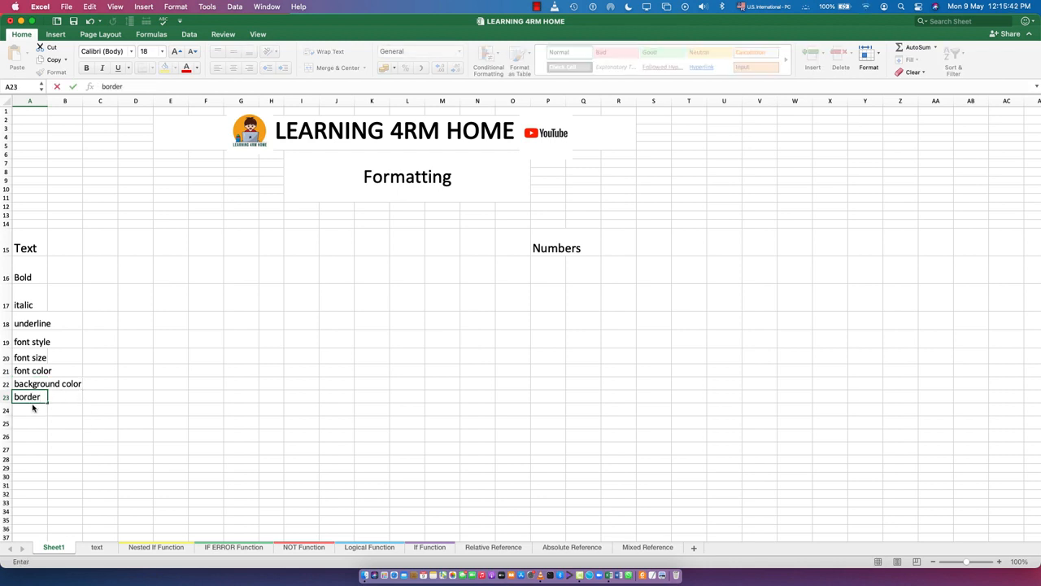
key("Return")
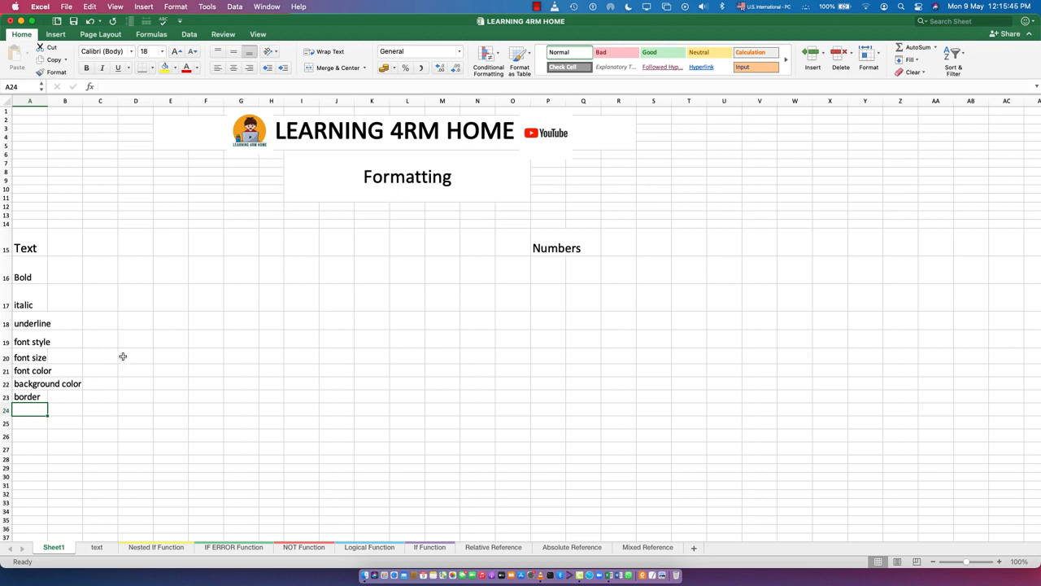
Enter the heading "alignment" in cell H15 and increase its font size to 24.
left_click(270, 242)
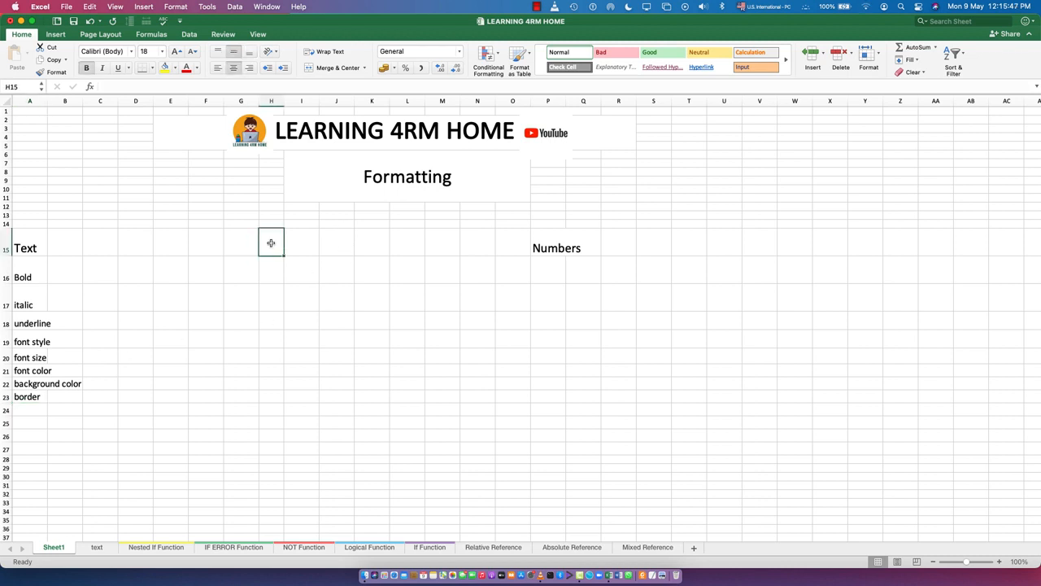
type("ali")
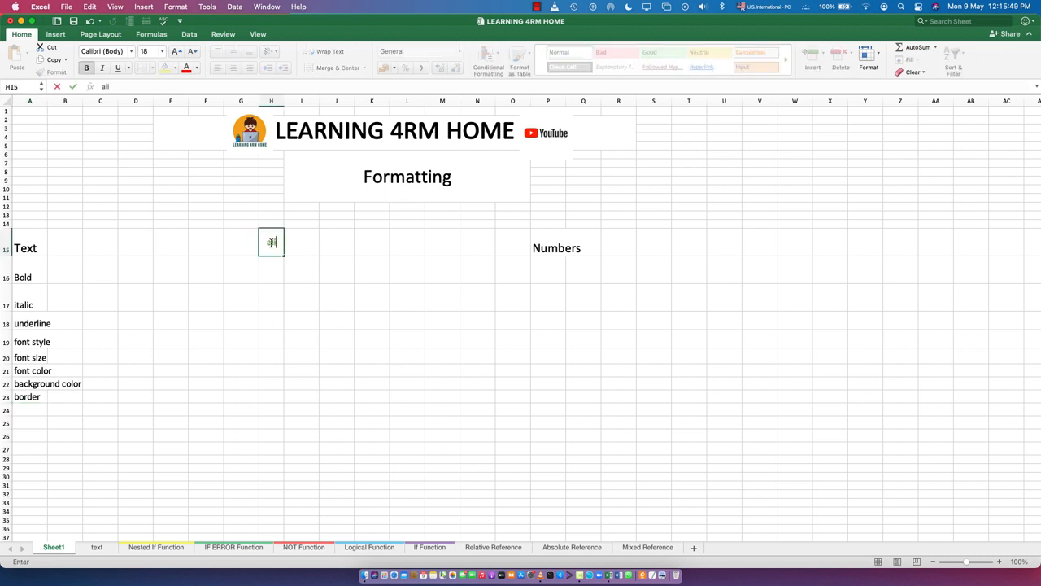
type("gnment")
double_click(271, 242)
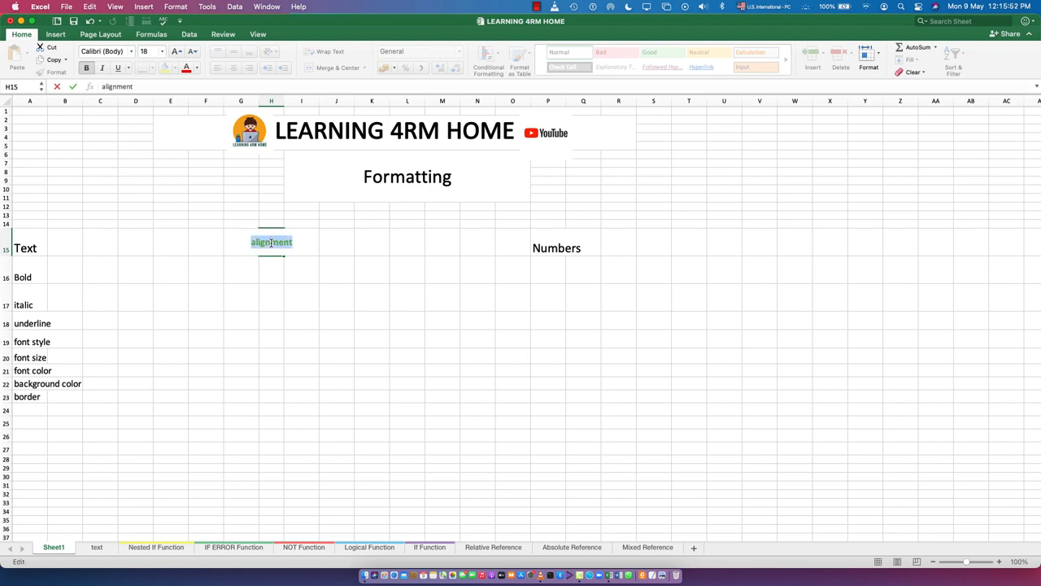
left_click(173, 53)
left_click(173, 54)
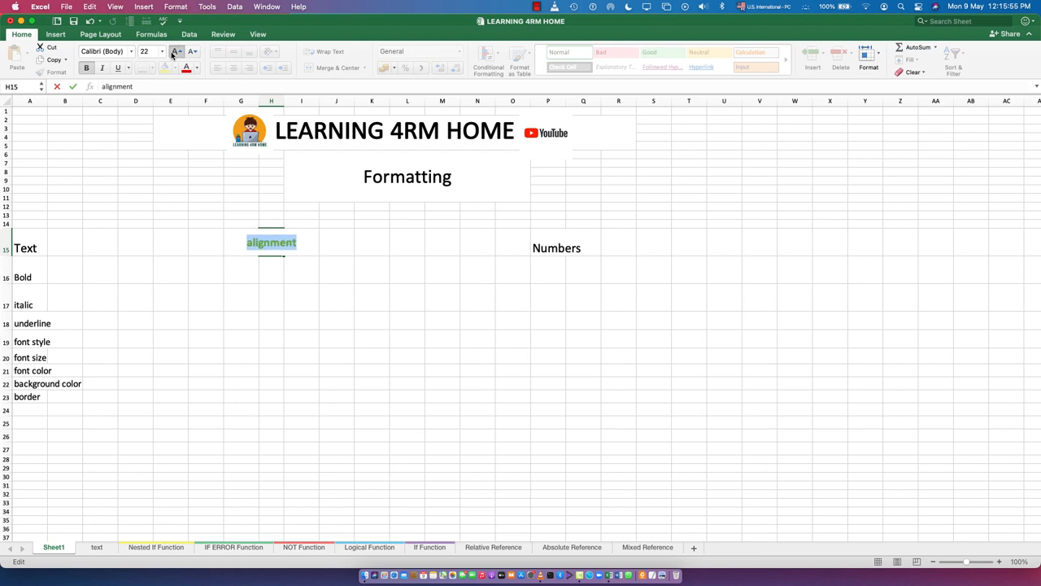
left_click(303, 435)
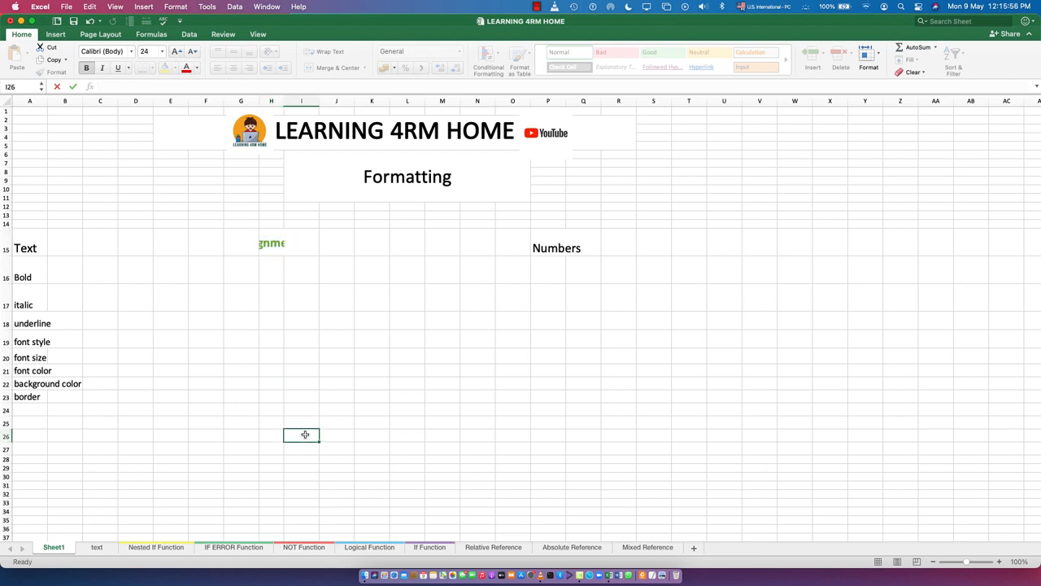
Change the font color of the Text heading in A15 to red.
left_click(29, 248)
left_click(186, 69)
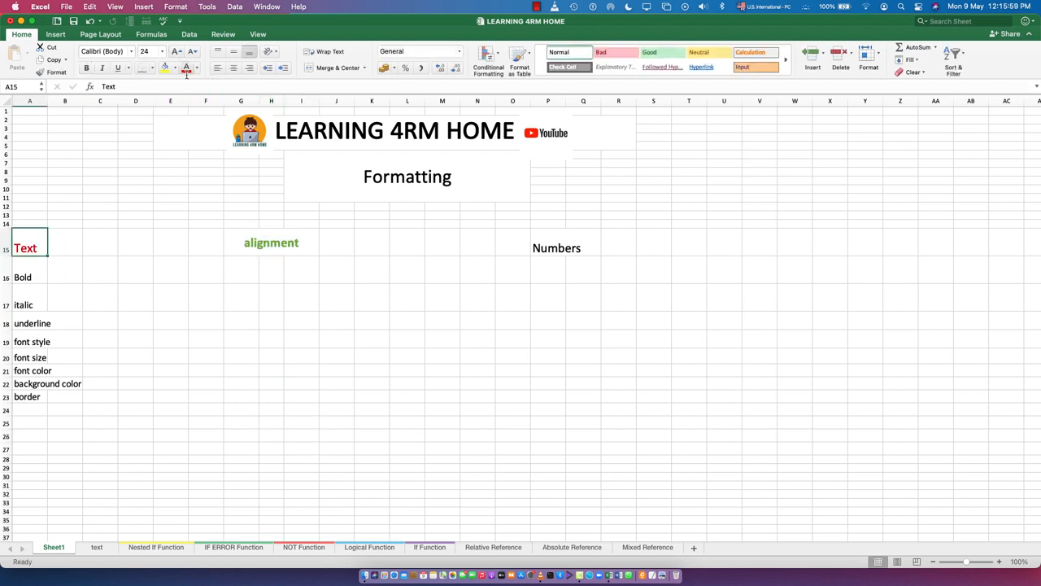
left_click(132, 396)
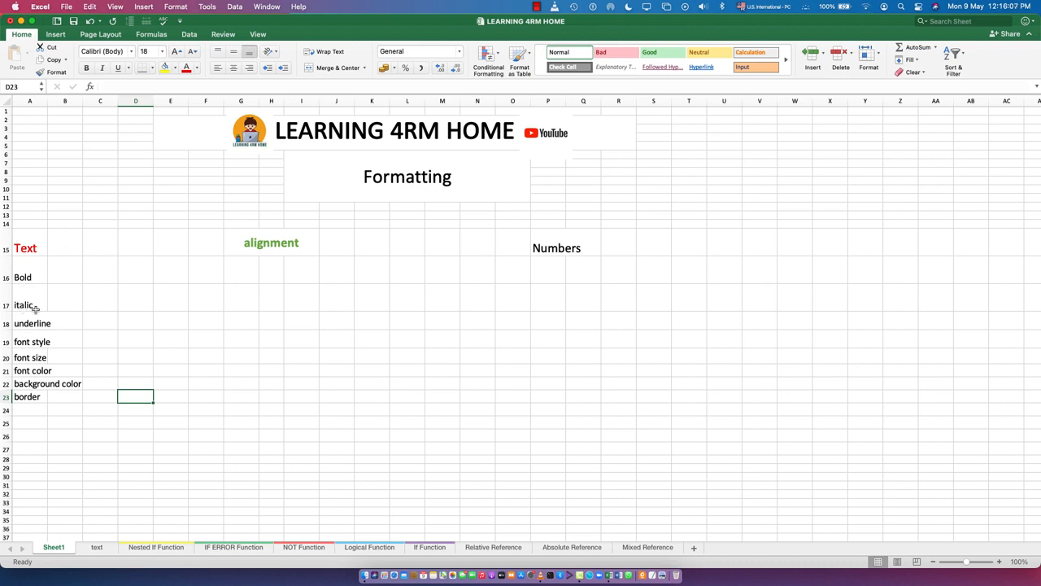
Increase the font size of the list in A16:B23 to 26.
left_click_drag(28, 268, 58, 396)
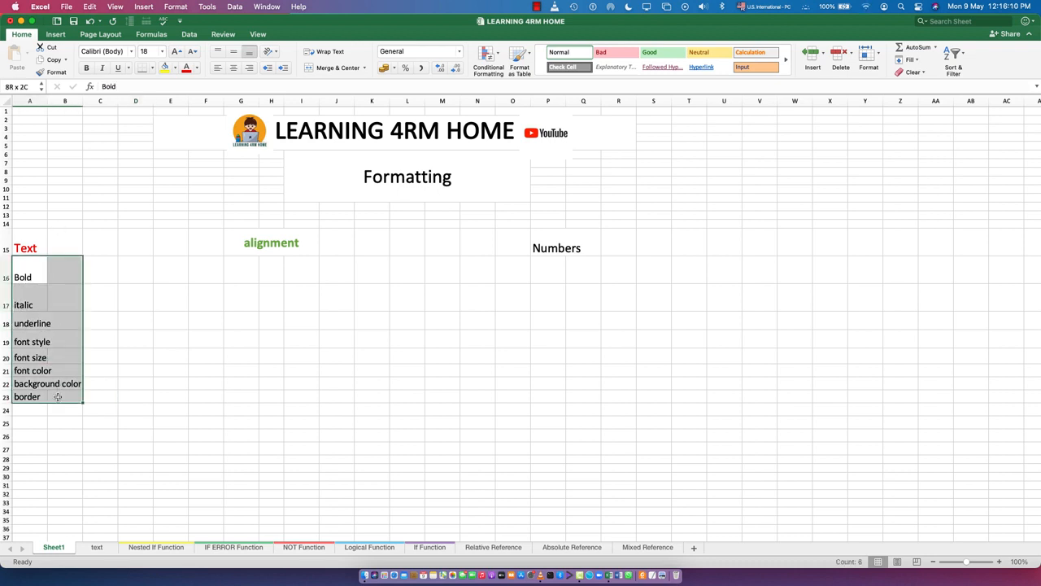
left_click(174, 55)
left_click(174, 54)
left_click(174, 54)
left_click(174, 54)
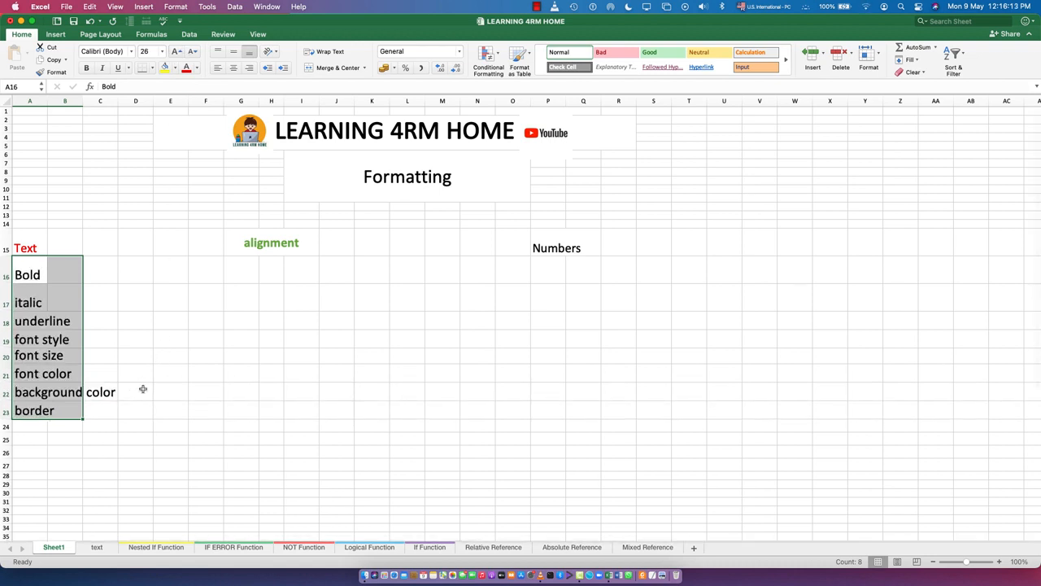
left_click(164, 373)
Widen column B to more than twice its width.
left_click_drag(82, 101, 140, 113)
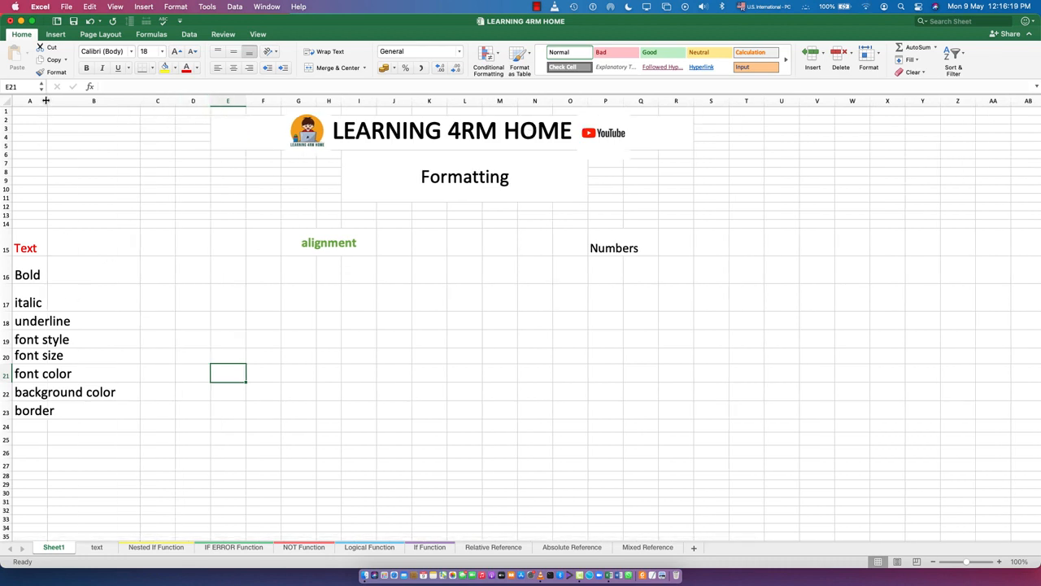
Widen column A until the whole list of text formatting options fits inside it.
left_click_drag(47, 100, 133, 128)
left_click(69, 452)
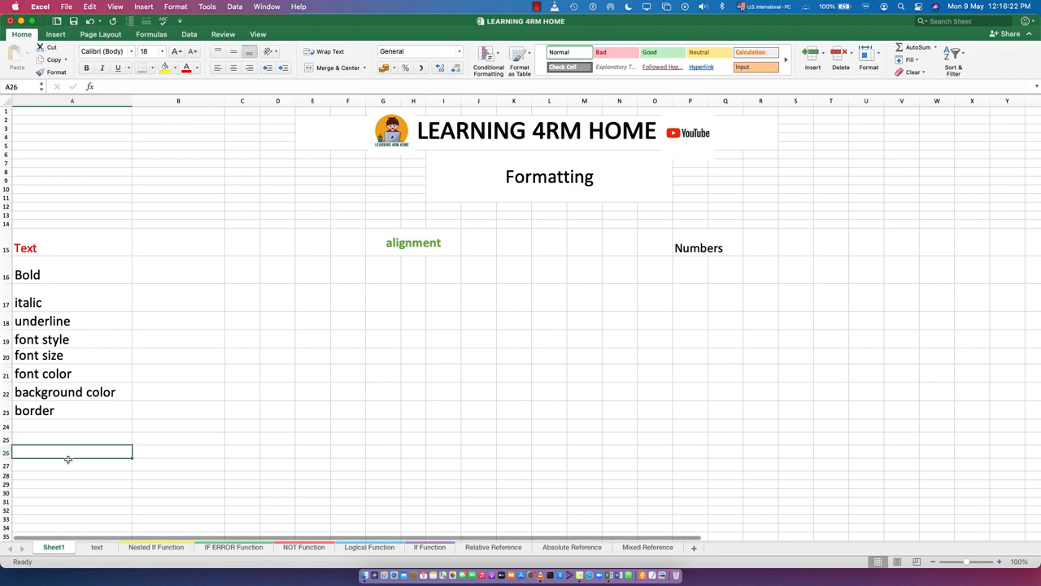
Go through the text formatting options in A16:A23 one by one, from Bold to border.
left_click(37, 269)
left_click(38, 302)
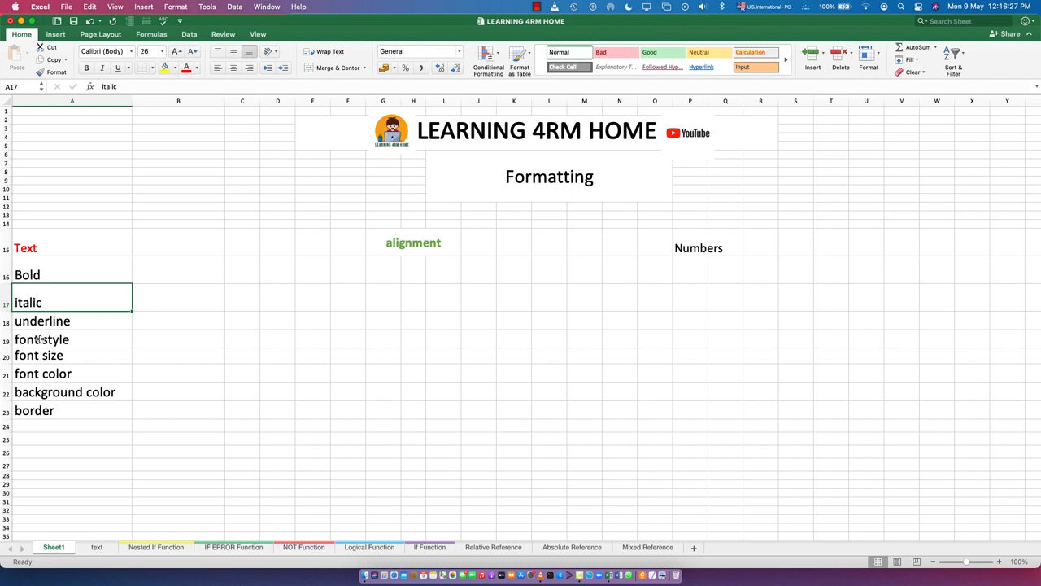
left_click(41, 325)
left_click(36, 341)
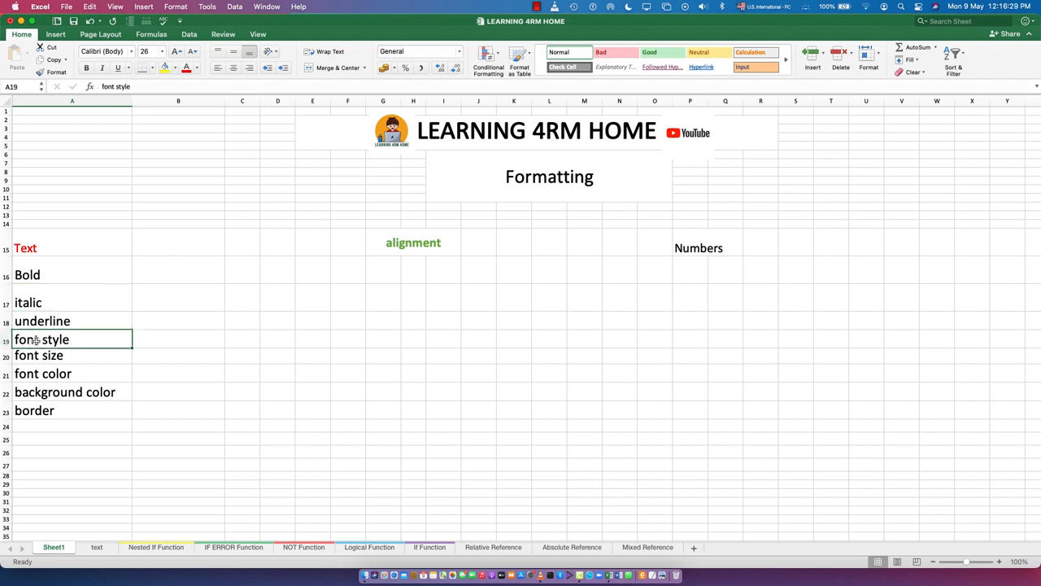
left_click(39, 360)
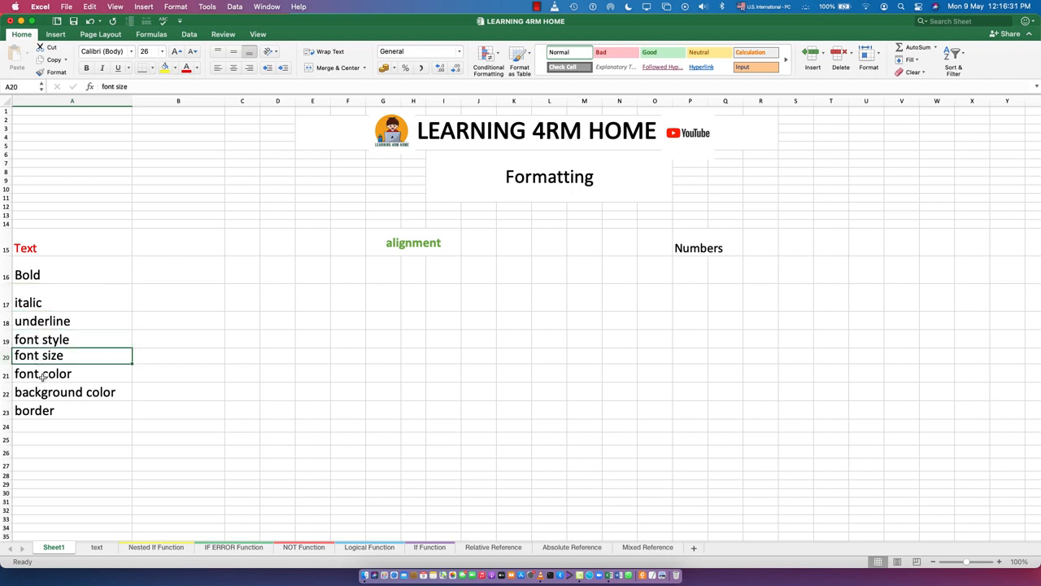
left_click(42, 375)
left_click(44, 396)
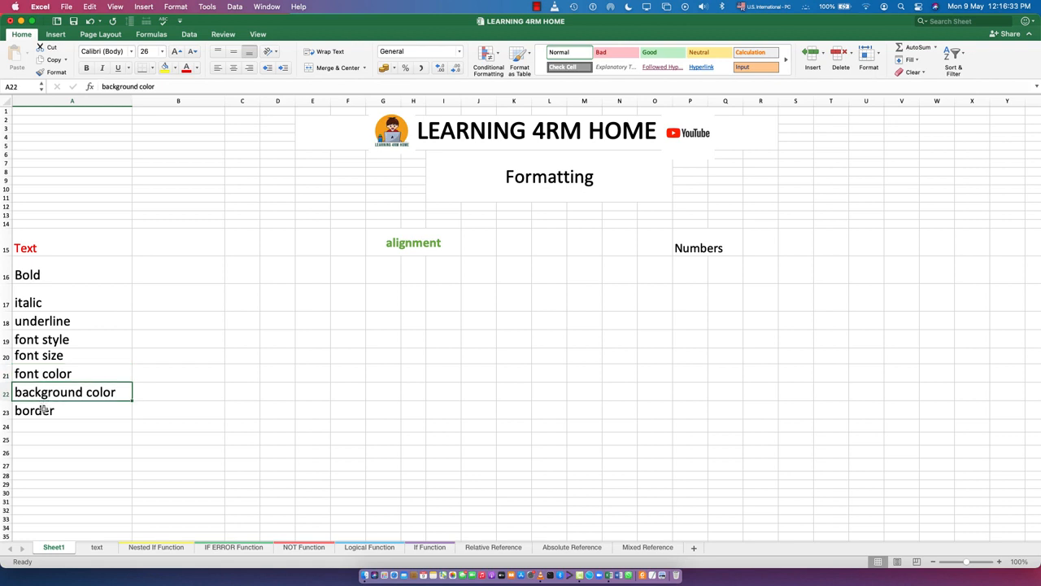
left_click(43, 412)
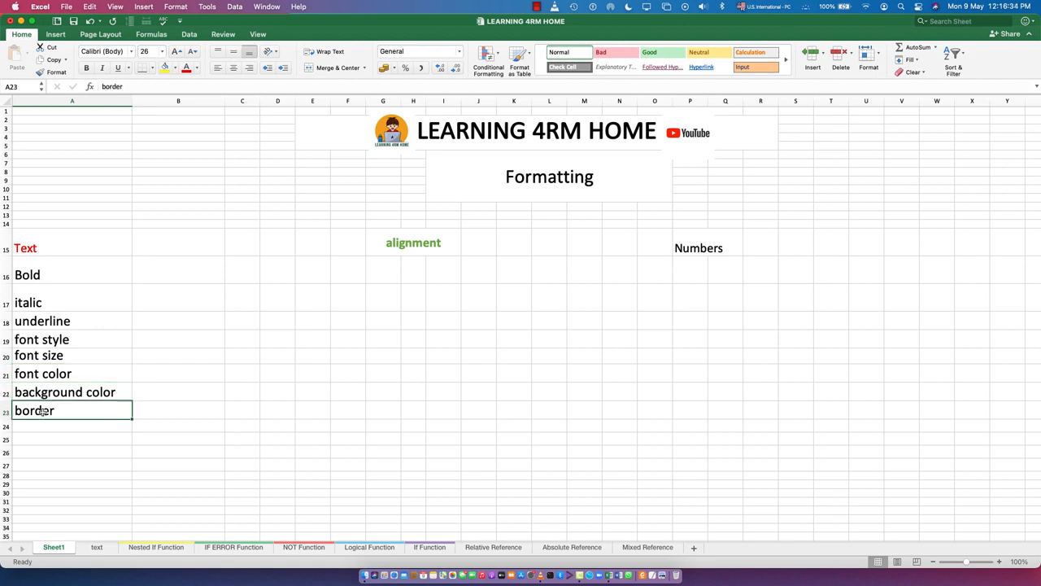
Make the Bold entry in A16 bold and extend its text to "Bold - CTRL + B".
left_click(46, 274)
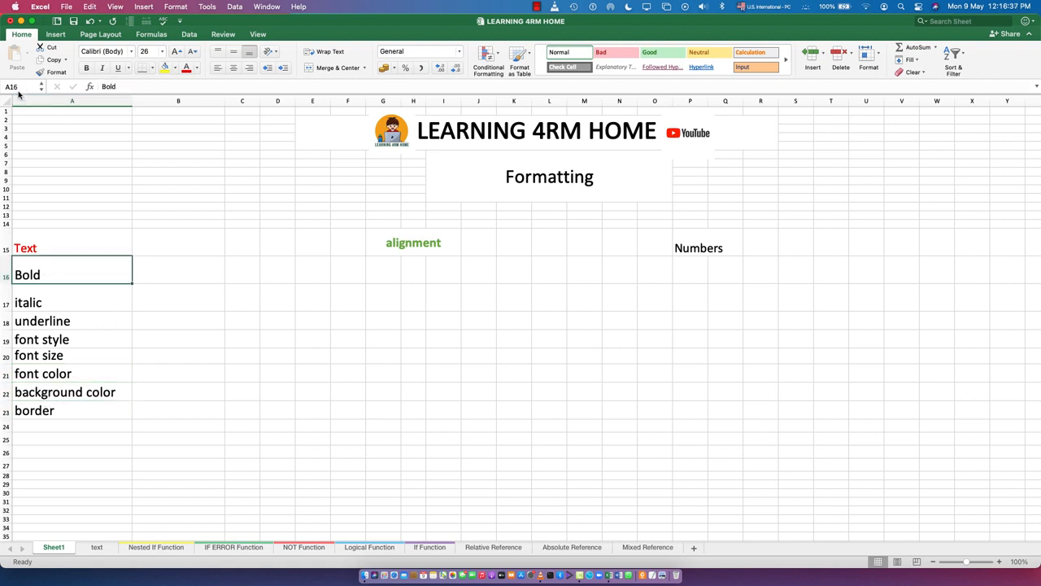
left_click(86, 68)
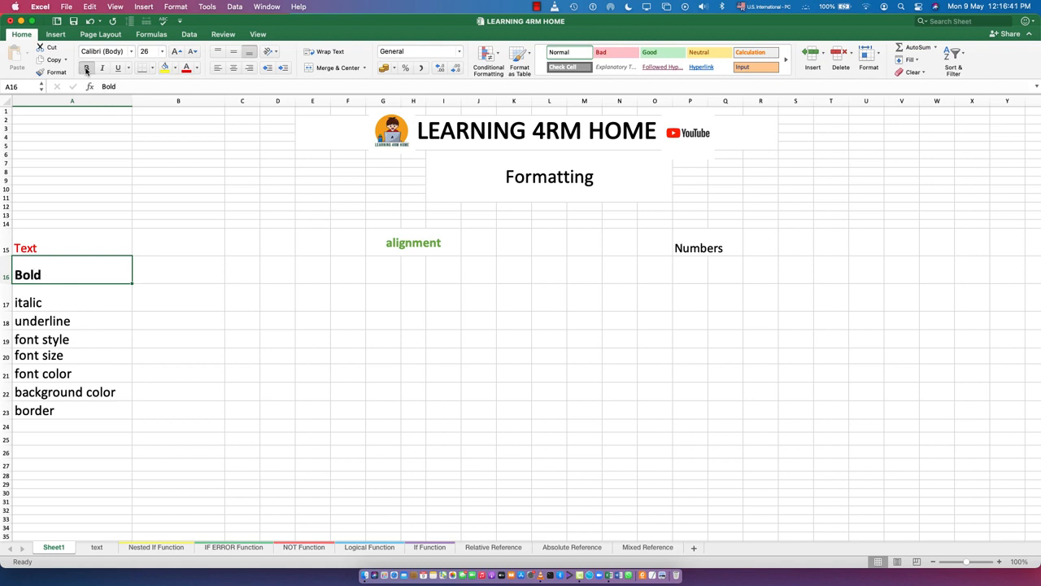
double_click(70, 274)
type("C")
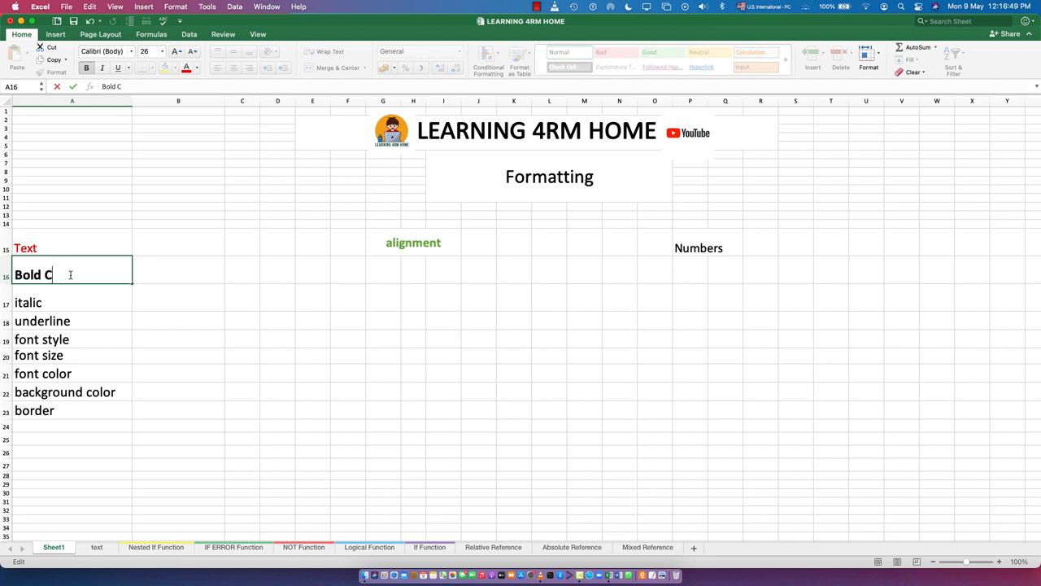
type("TRL + B -")
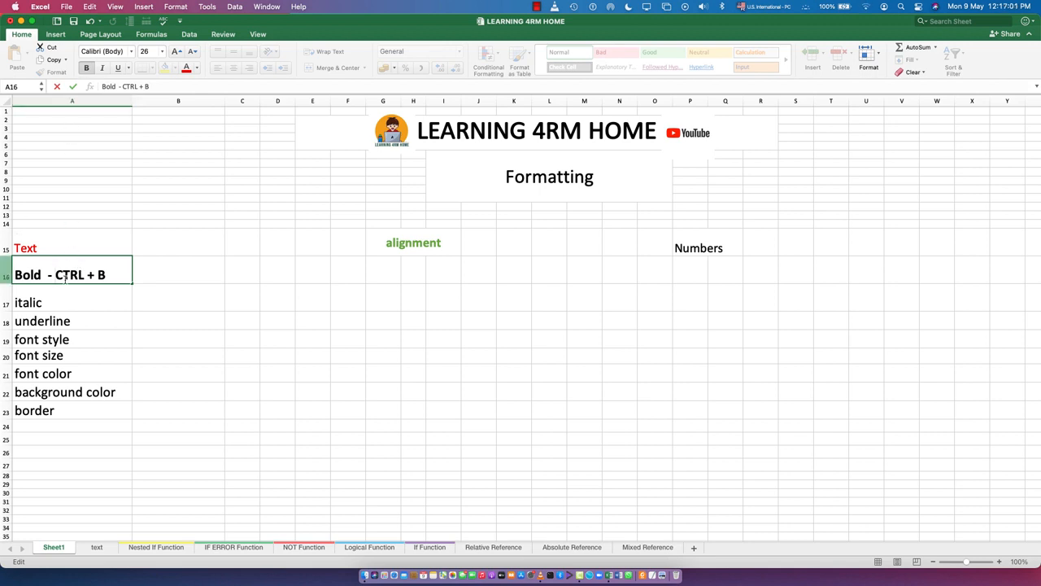
left_click(521, 134)
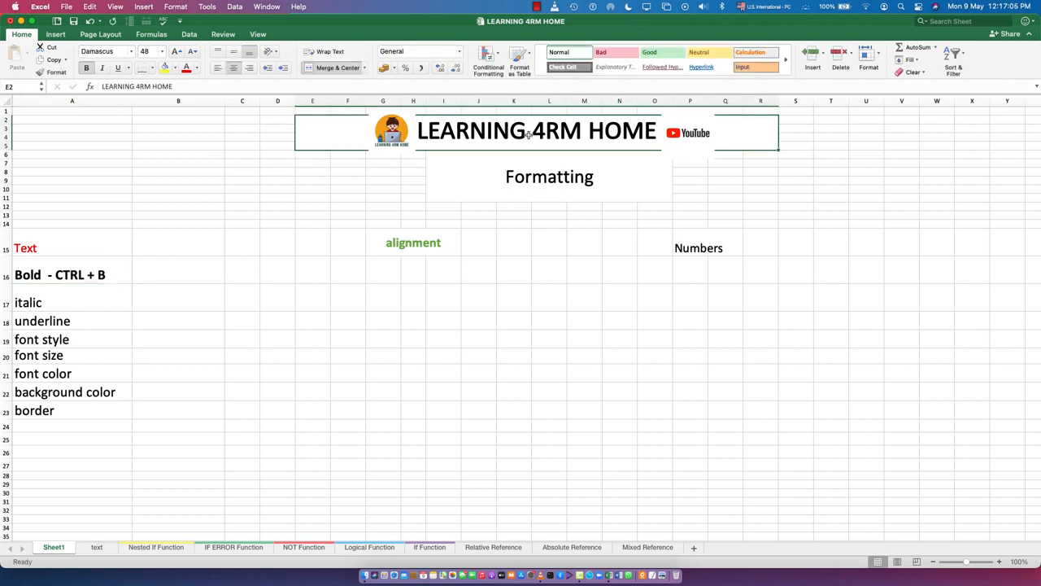
left_click(542, 179)
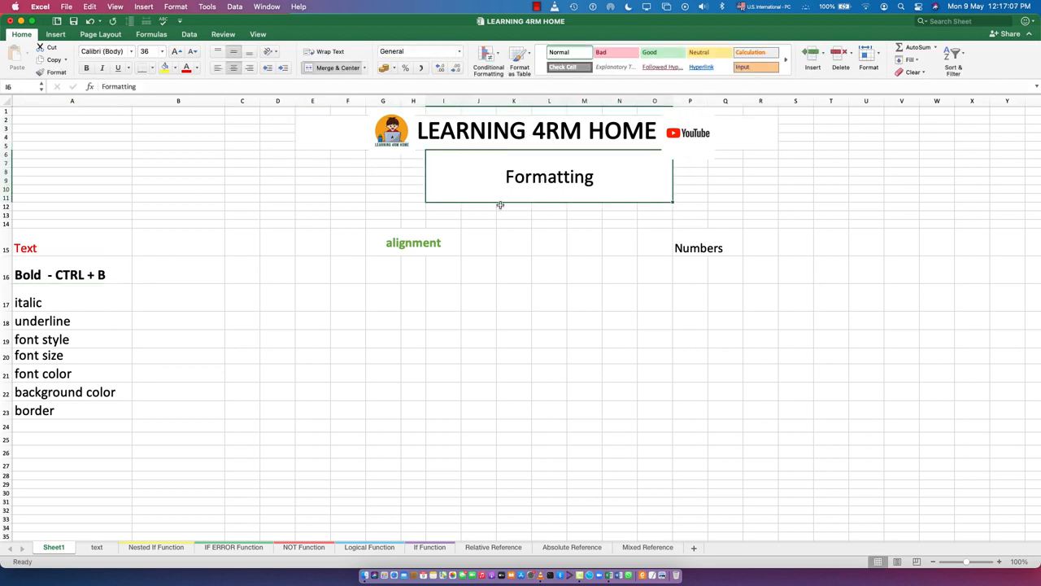
left_click(422, 242)
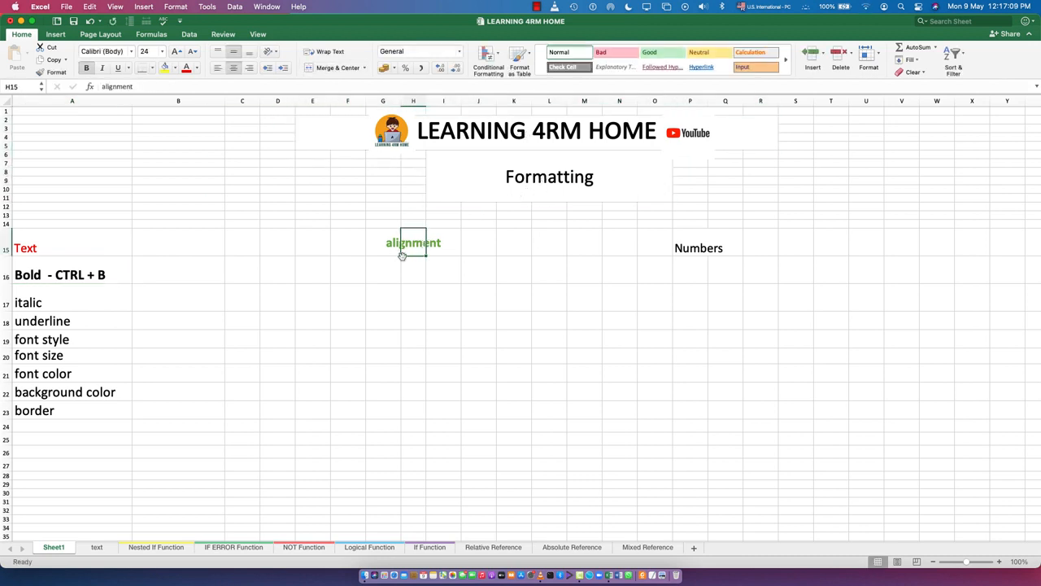
left_click(51, 276)
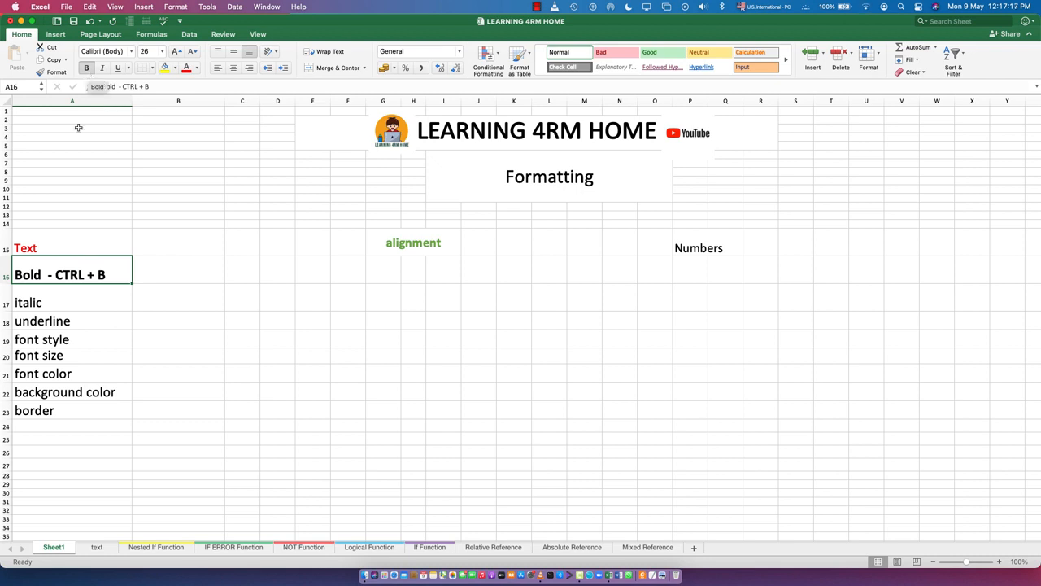
Italicize the italic entry in A17 and extend its text to "italic - CTRL + I".
left_click(31, 301)
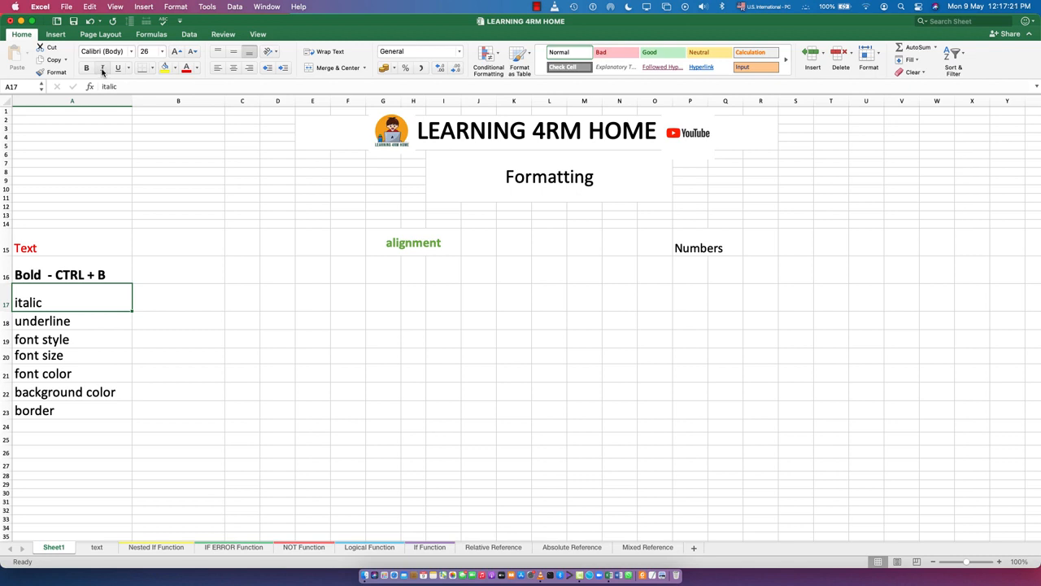
left_click(102, 68)
double_click(75, 299)
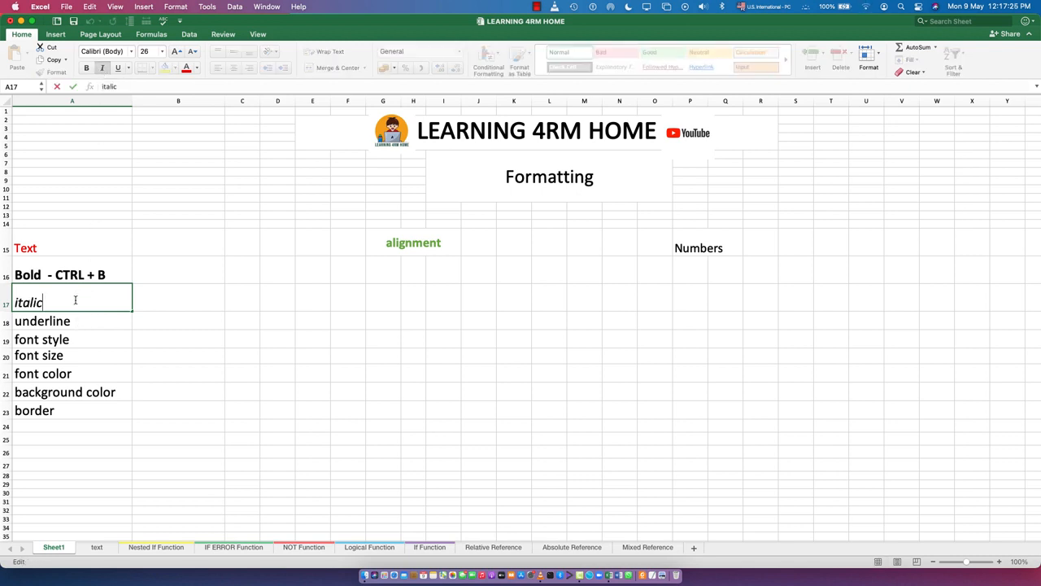
type("- CTRL + I")
left_click(104, 71)
left_click(103, 72)
left_click(105, 374)
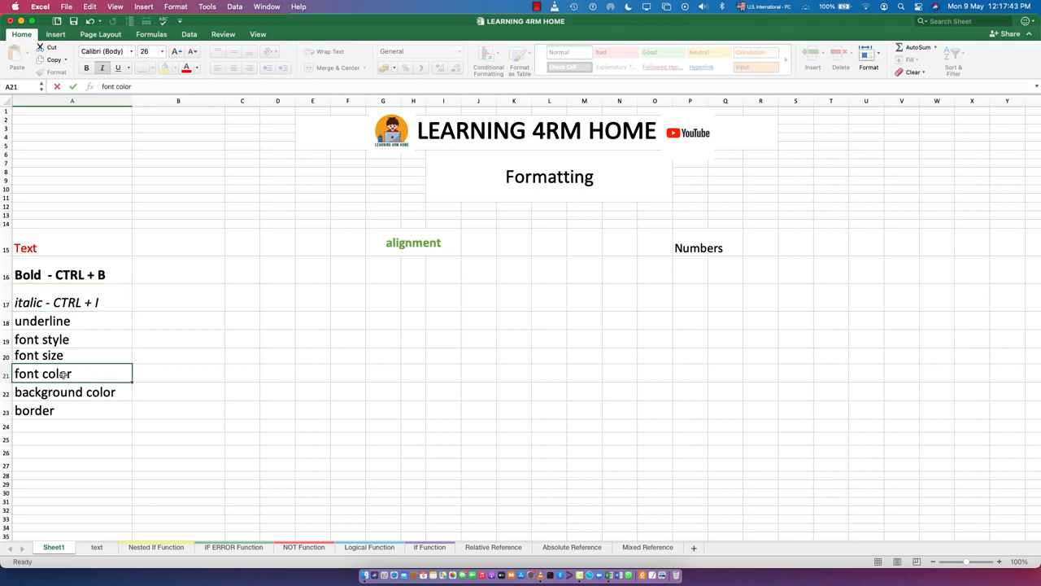
Try removing and reapplying italic, and adding and removing bold, on the entry in A17.
left_click(54, 305)
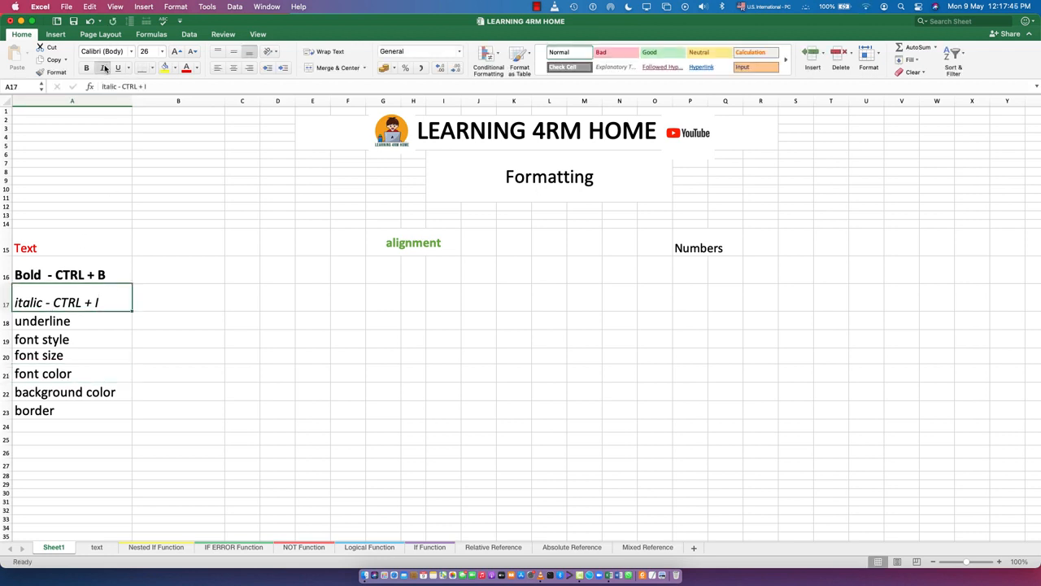
left_click(105, 69)
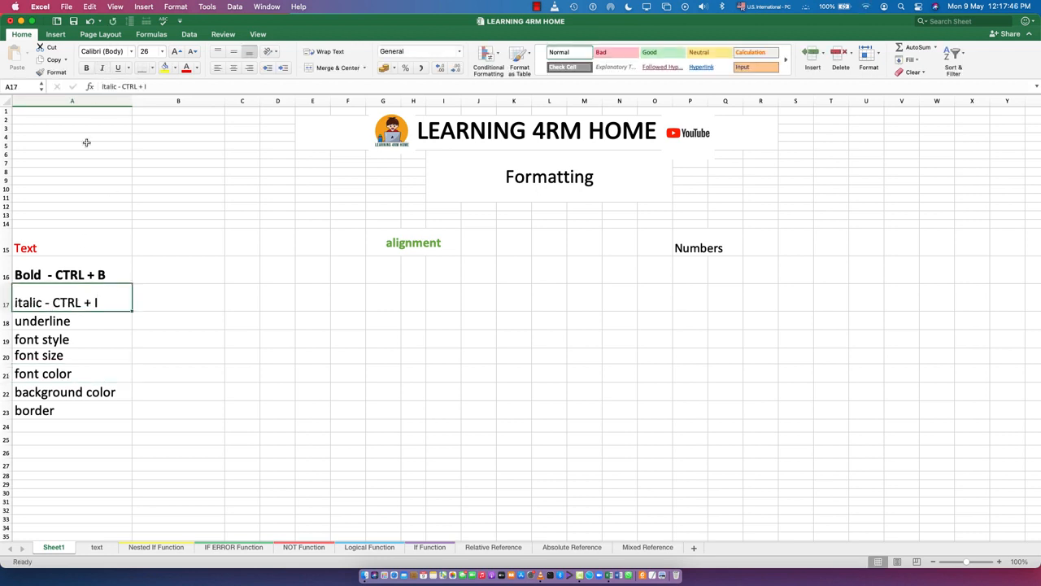
left_click(105, 70)
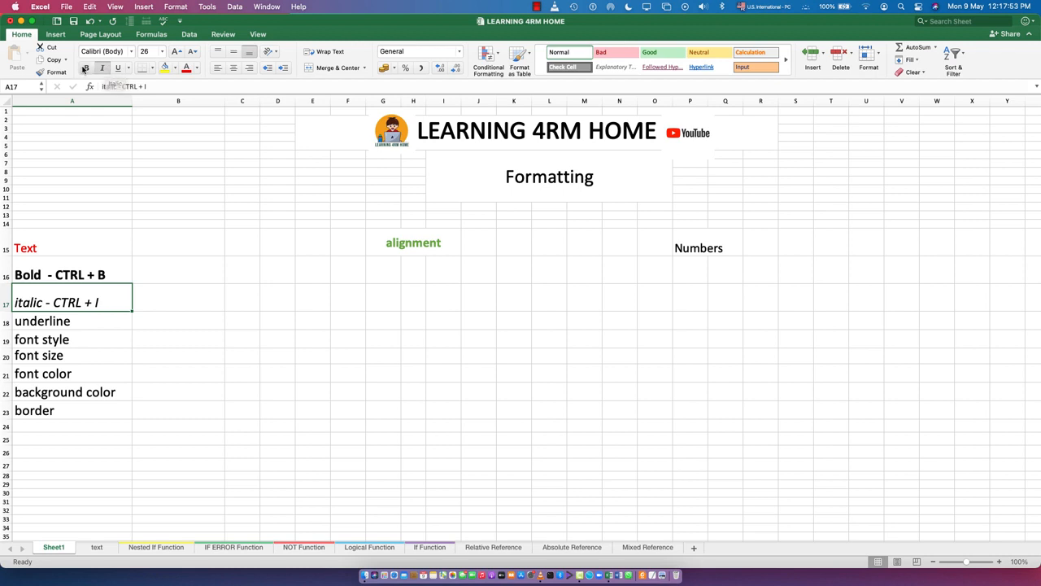
left_click(84, 68)
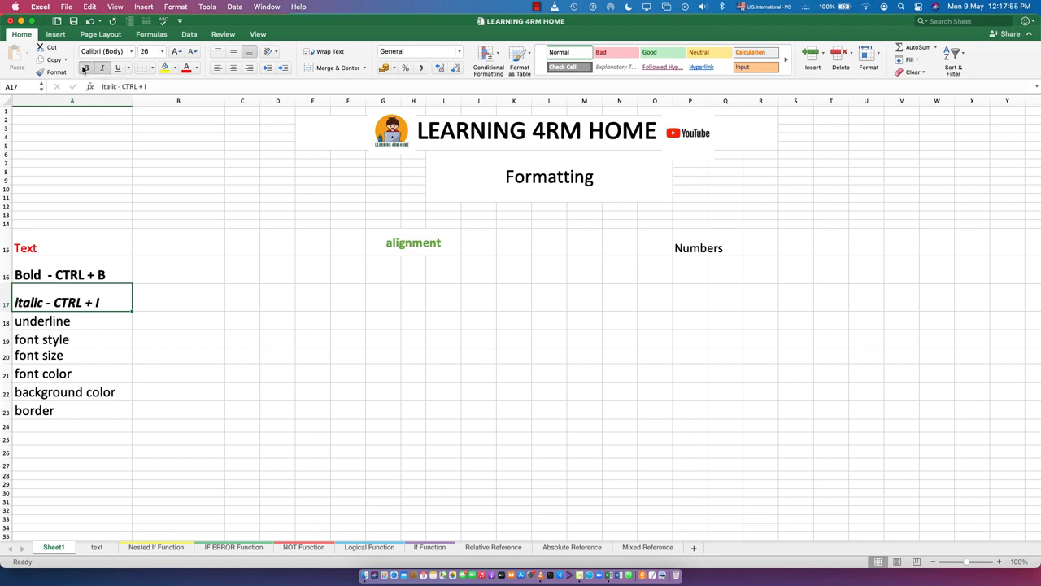
left_click(85, 68)
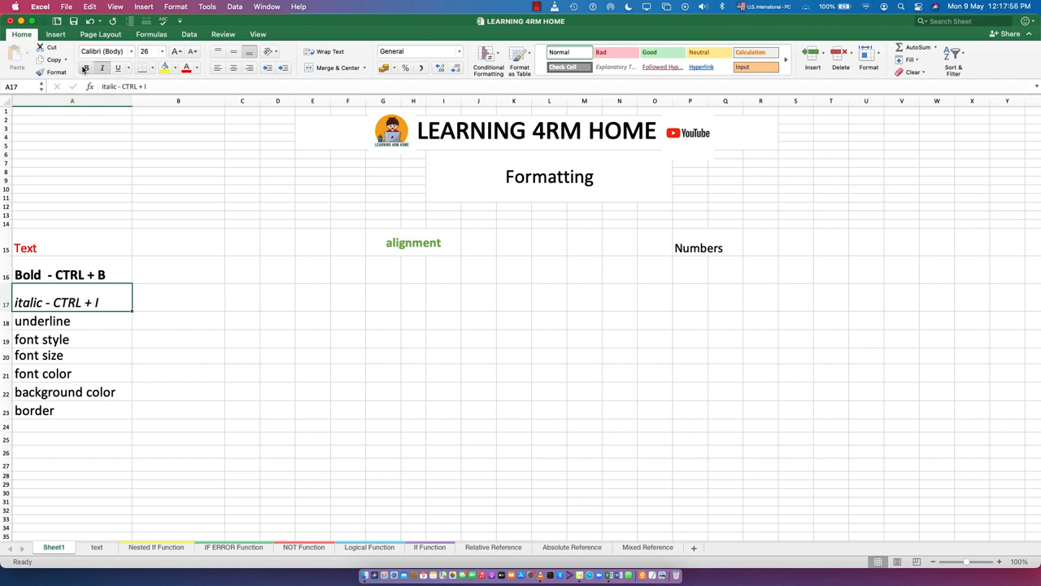
Apply a double underline to the underline entry in A18 and extend its text to "underline - CTRL + U".
left_click(37, 323)
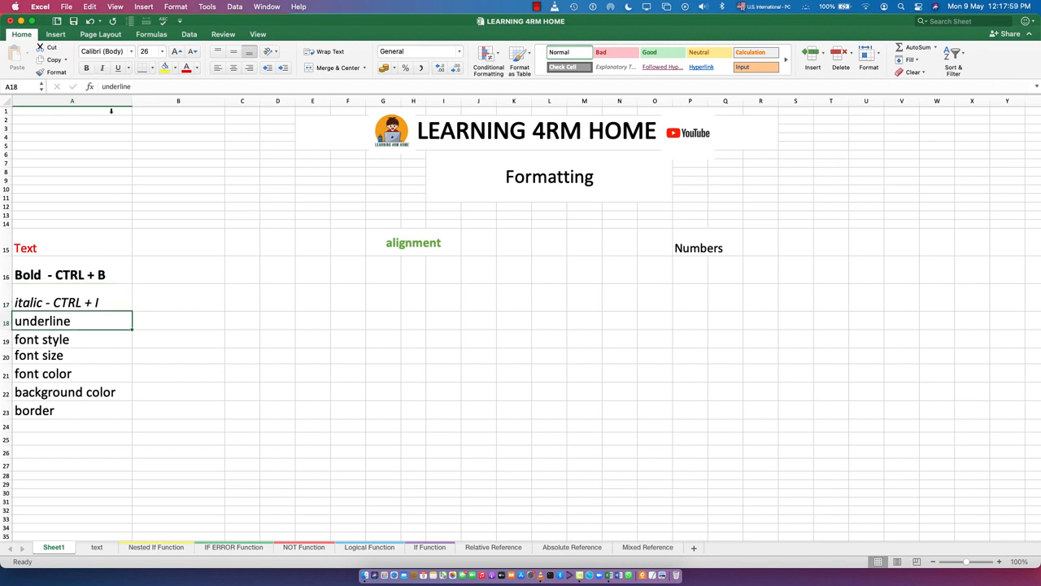
left_click(118, 70)
left_click(127, 68)
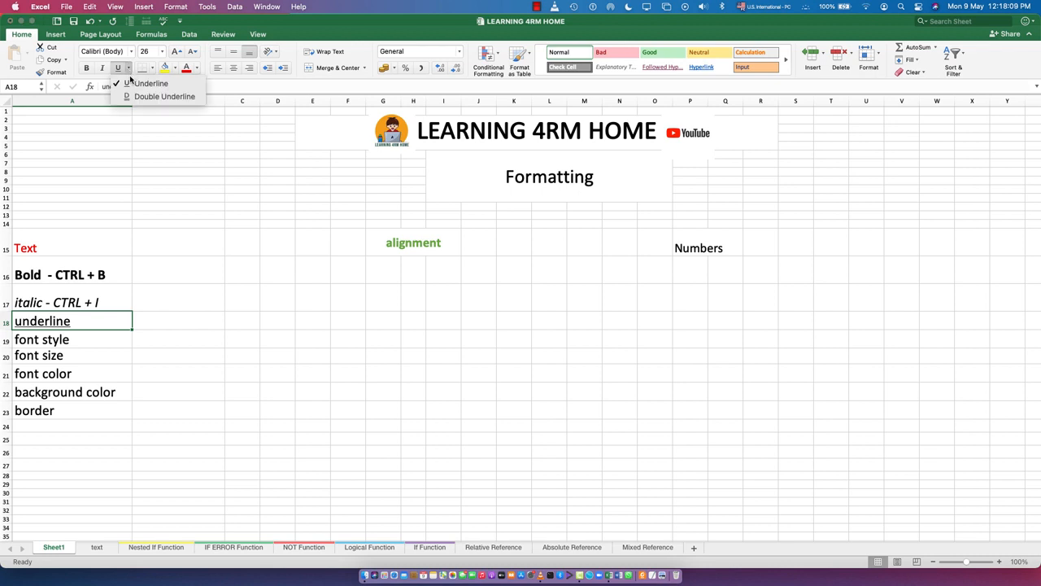
left_click(140, 97)
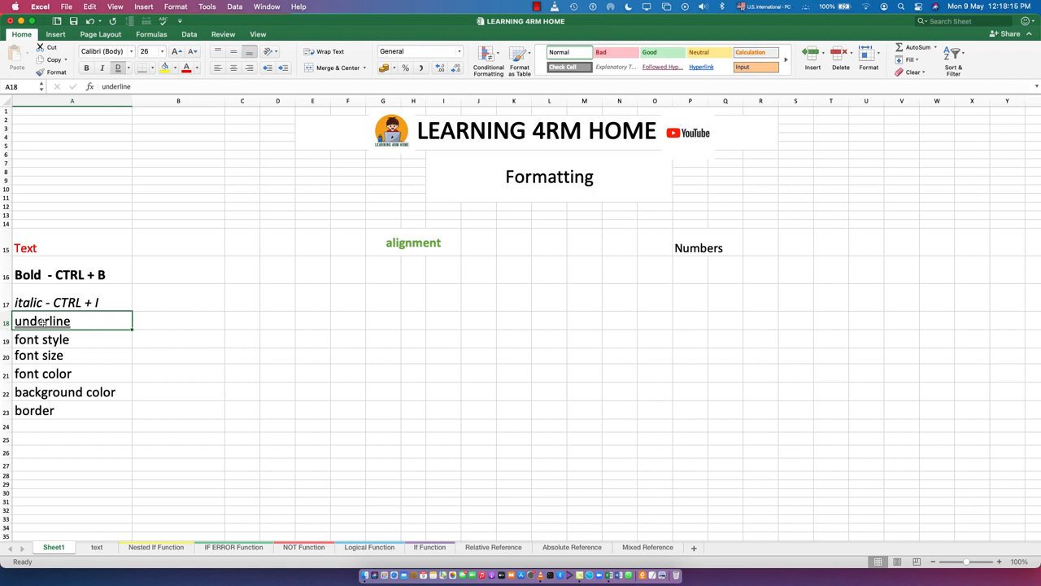
double_click(92, 323)
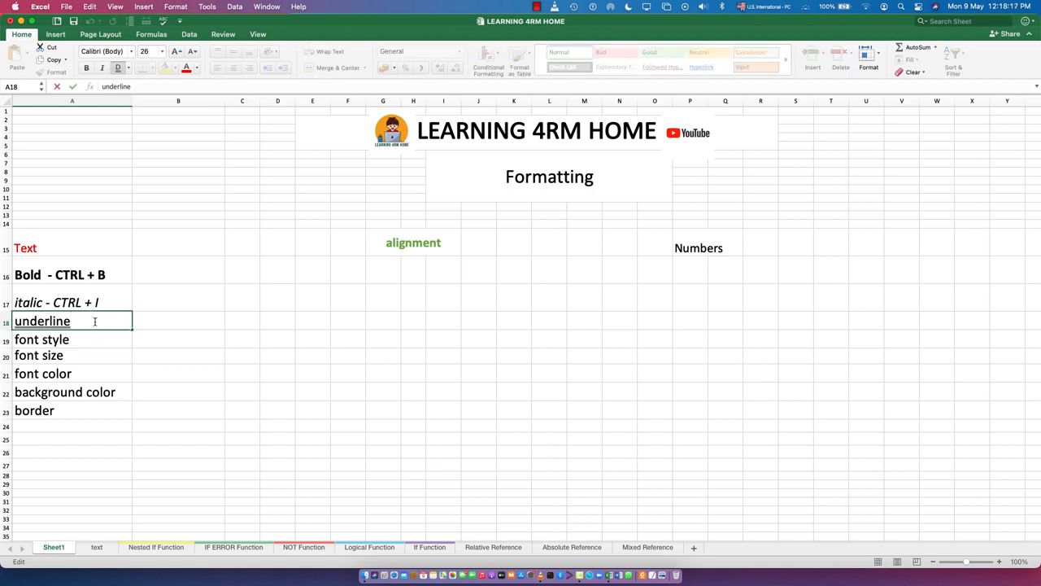
type("CTRL +")
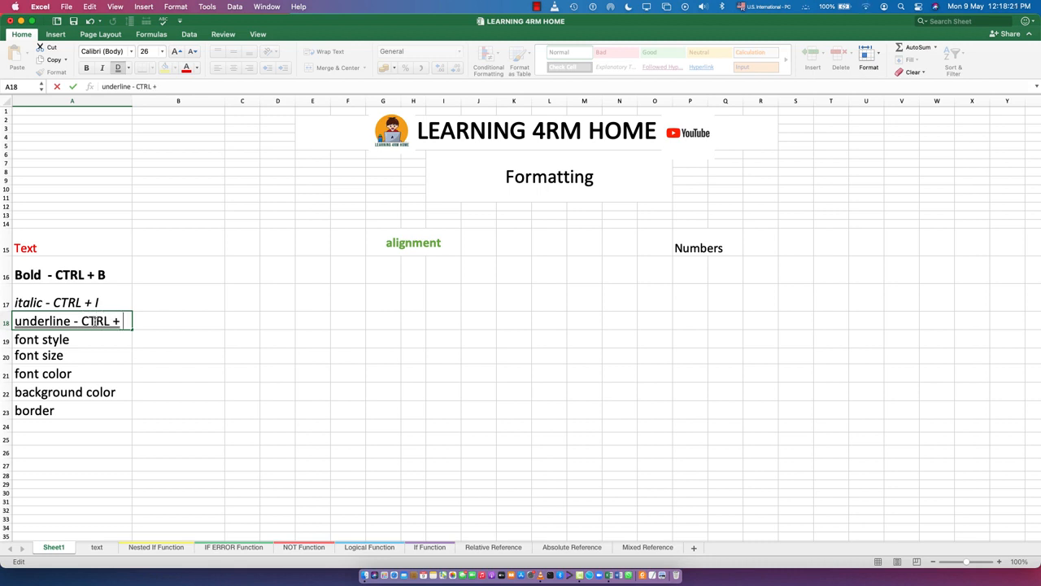
type(" U")
Change the font of the font style entry in A19 to Stencil.
left_click(49, 339)
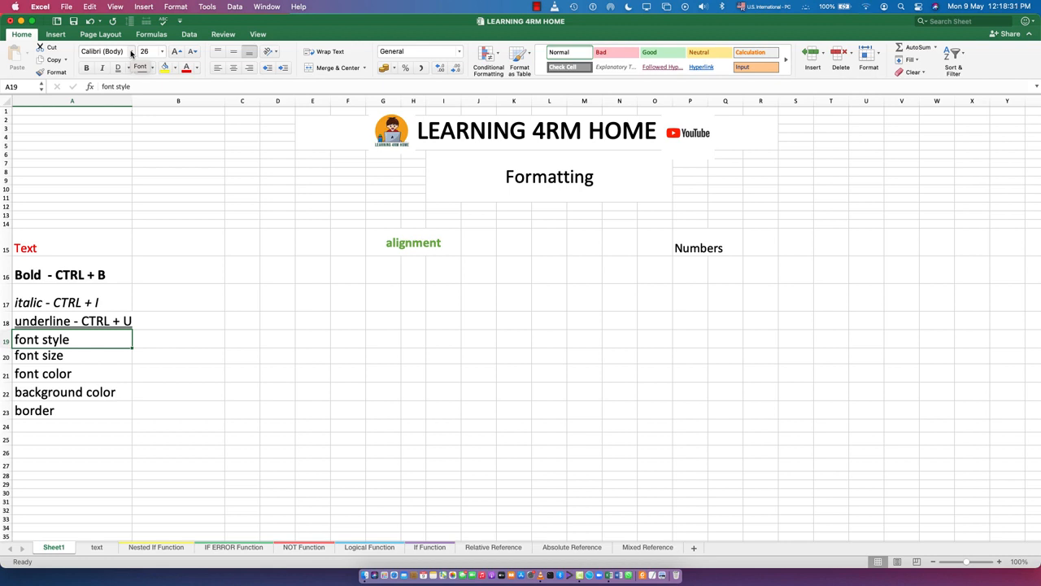
left_click(131, 54)
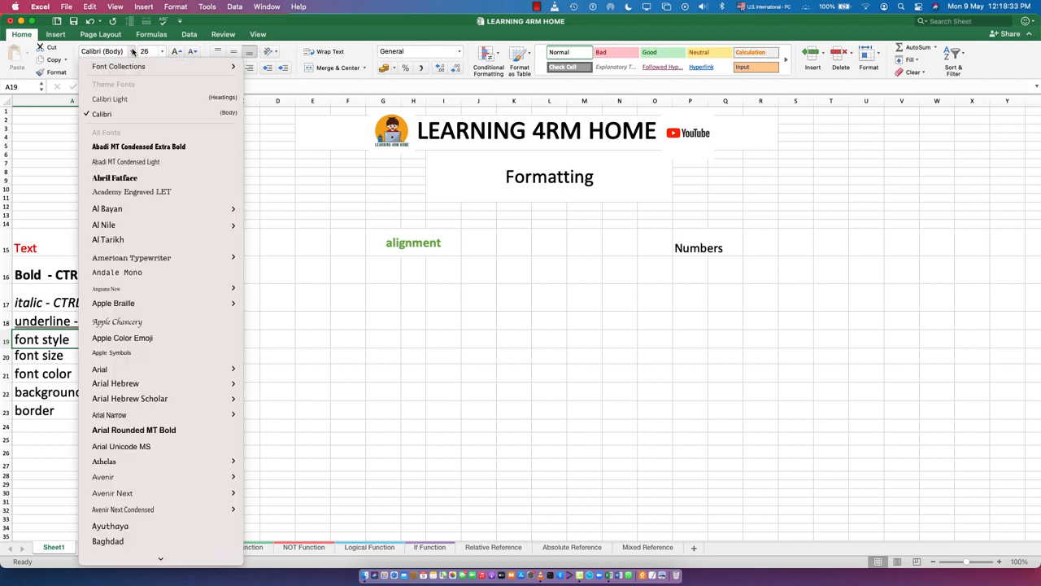
mouse_move(143, 389)
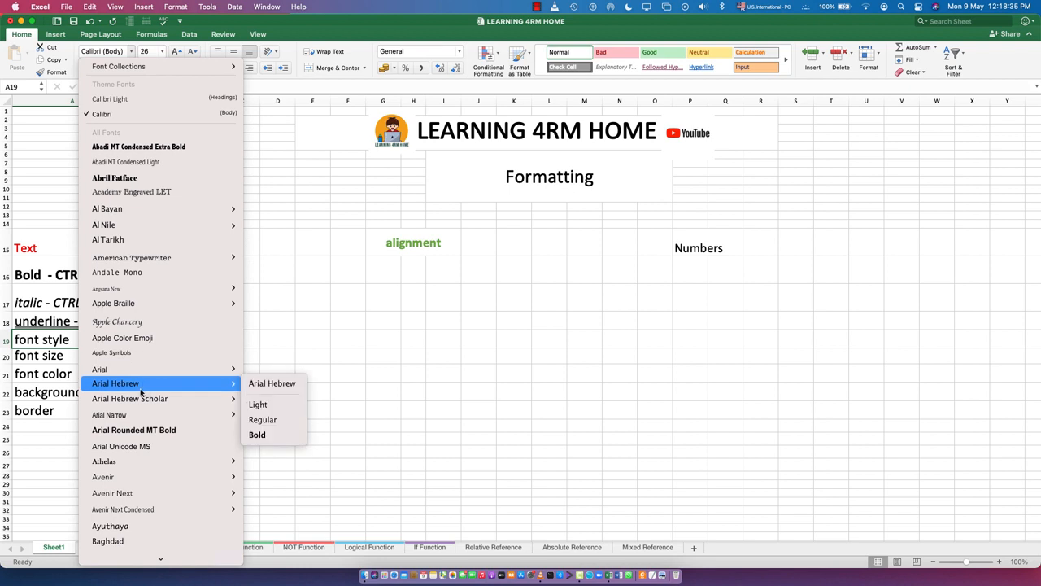
scroll(153, 464, "down", 10)
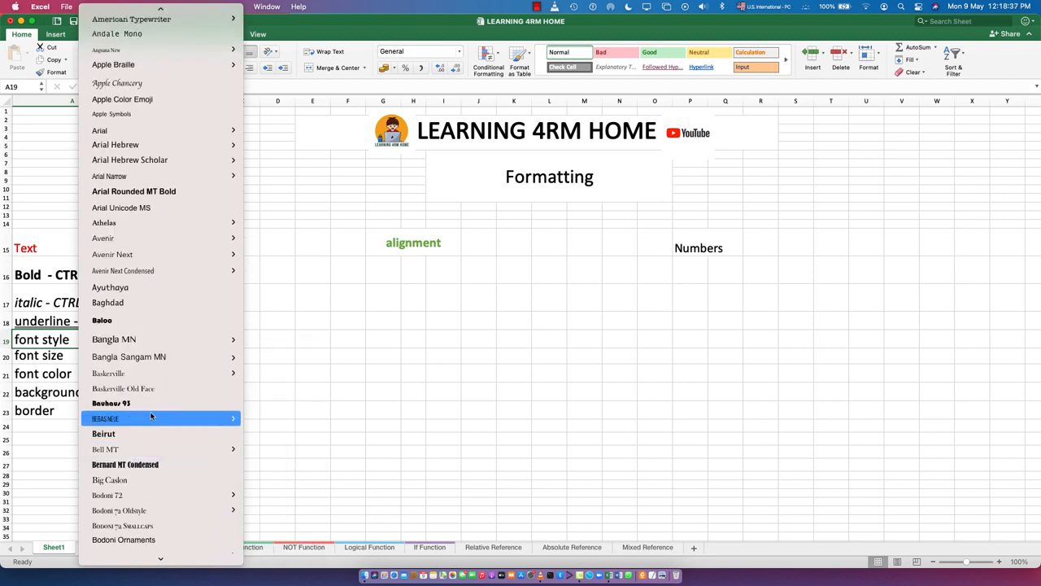
mouse_move(151, 415)
scroll(155, 366, "down", 5)
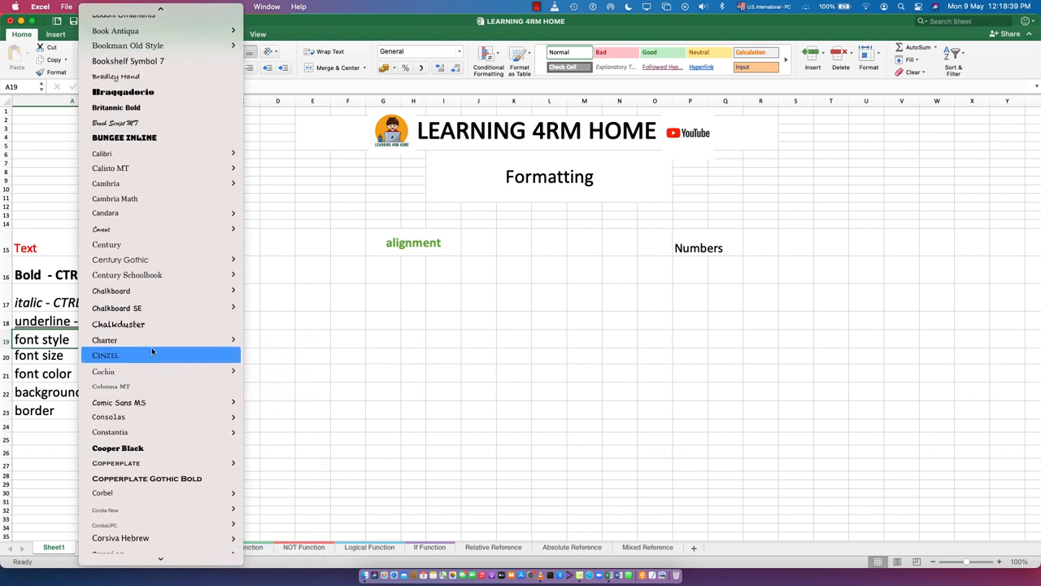
scroll(154, 342, "down", 10)
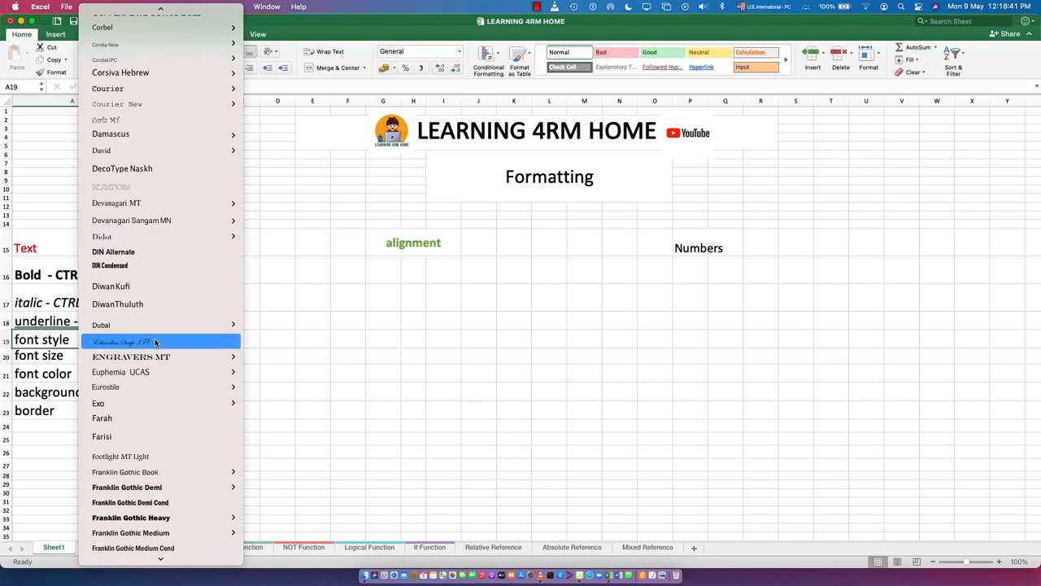
scroll(155, 338, "up", 20)
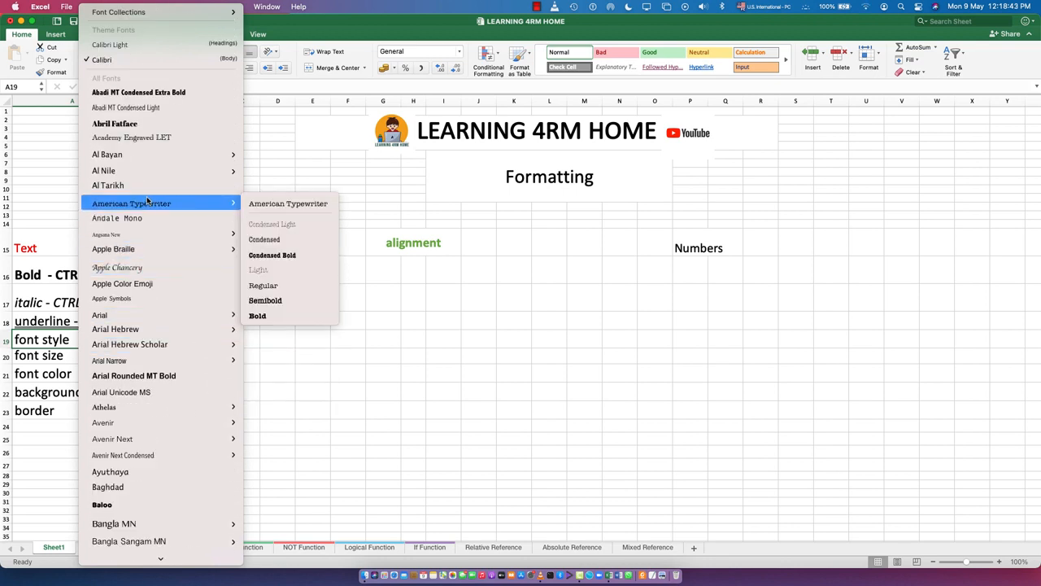
scroll(163, 520, "down", 1)
scroll(169, 456, "down", 13)
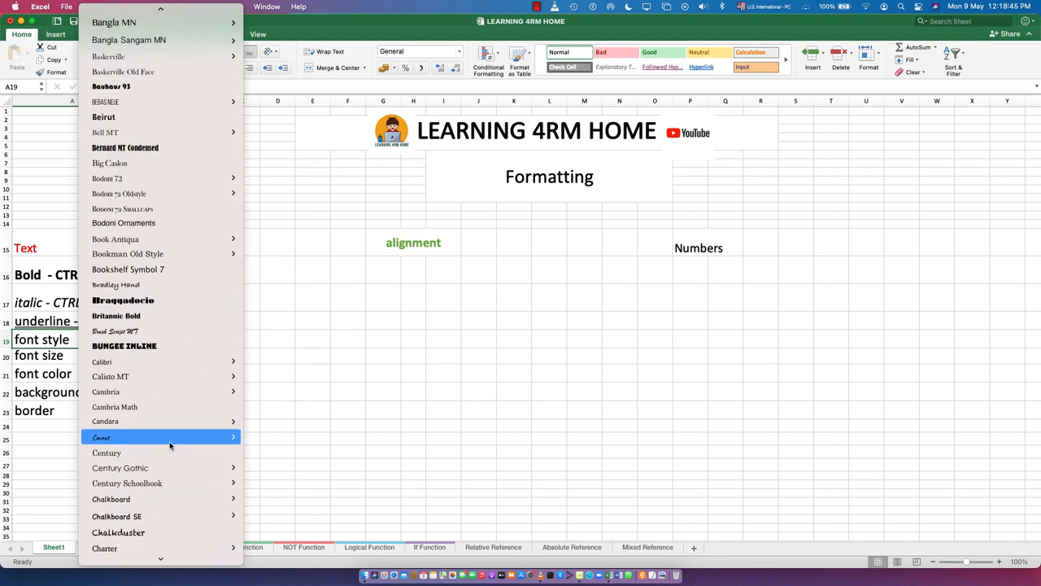
scroll(167, 350, "up", 14)
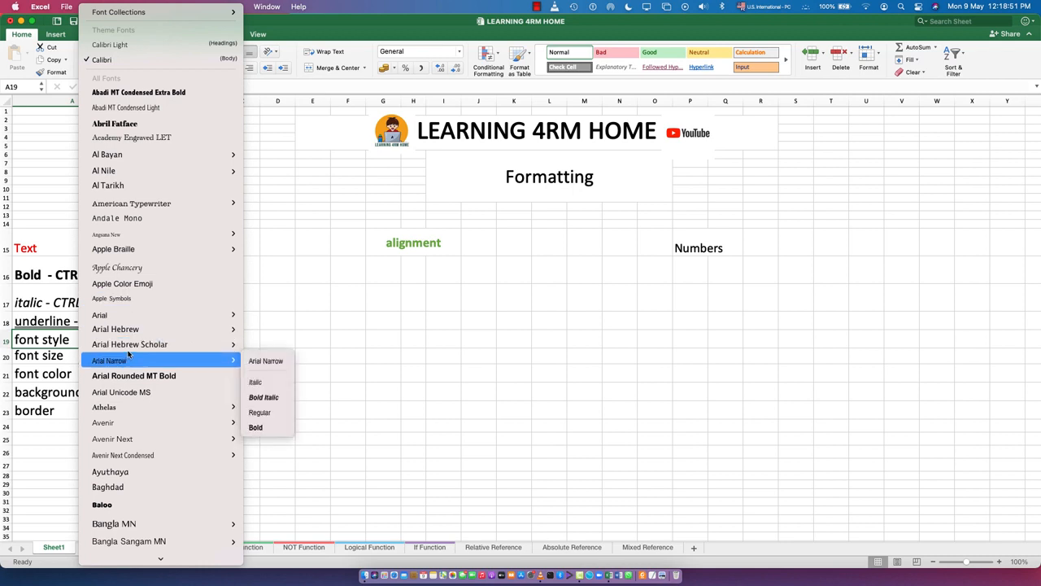
mouse_move(143, 331)
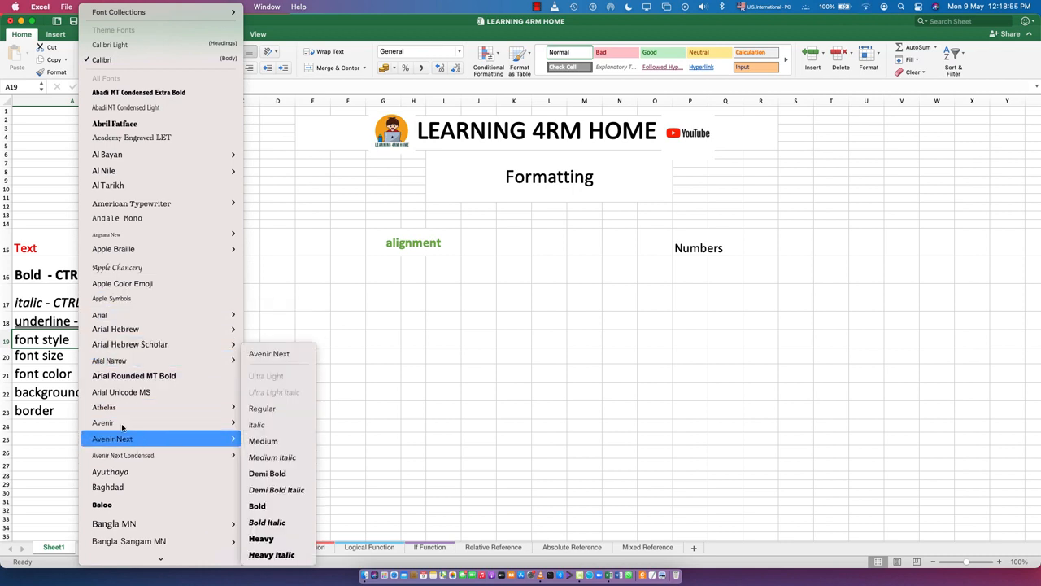
scroll(128, 468, "down", 5)
scroll(128, 468, "down", 2)
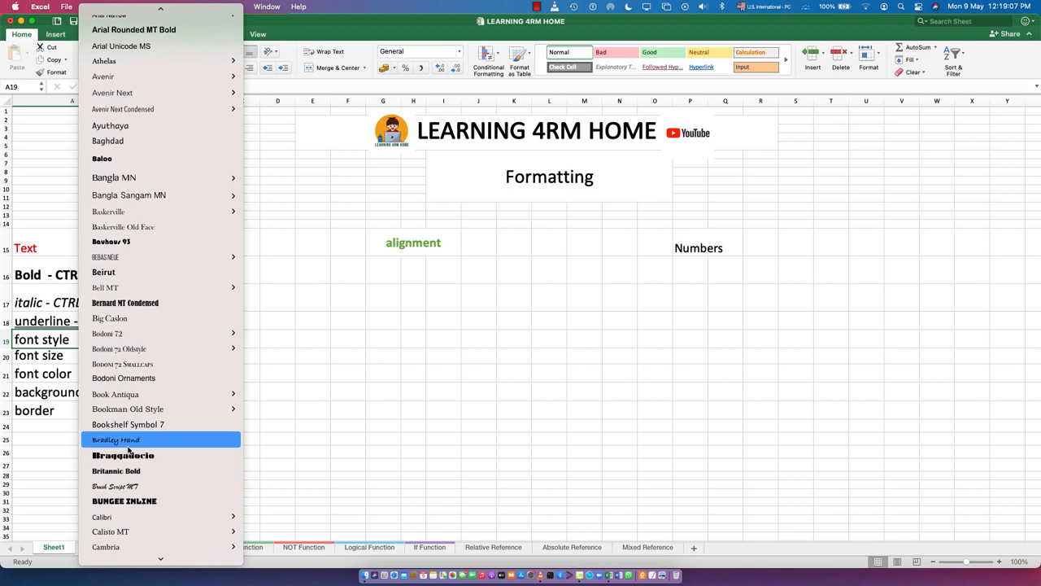
scroll(117, 439, "down", 15)
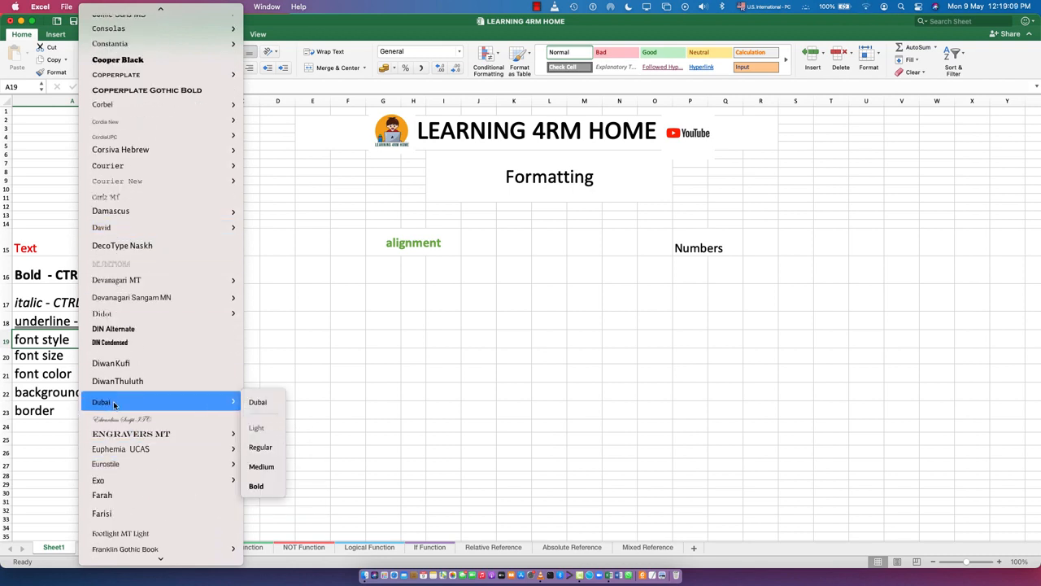
scroll(130, 456, "down", 20)
scroll(136, 459, "down", 20)
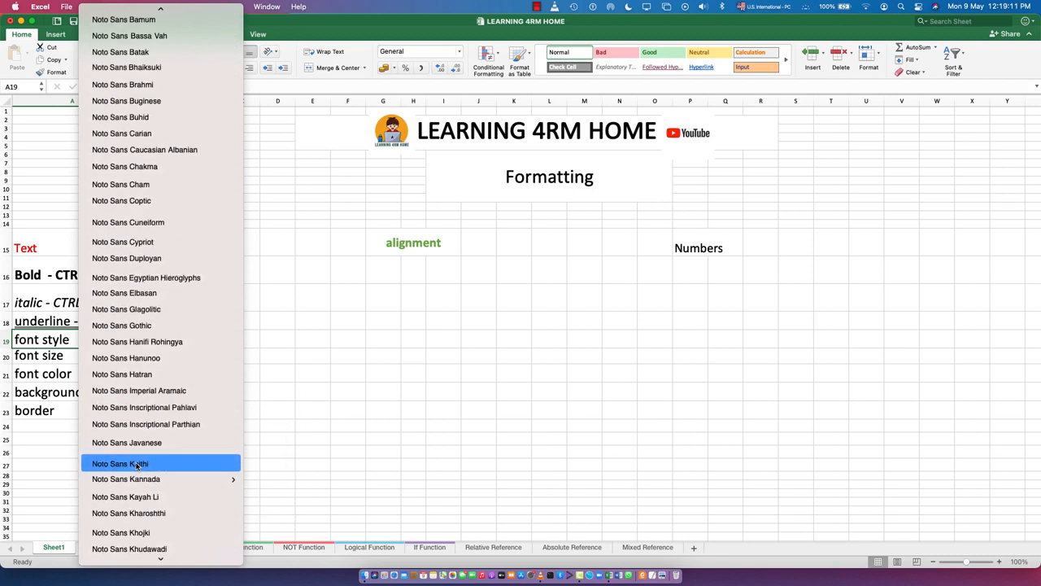
scroll(134, 450, "down", 20)
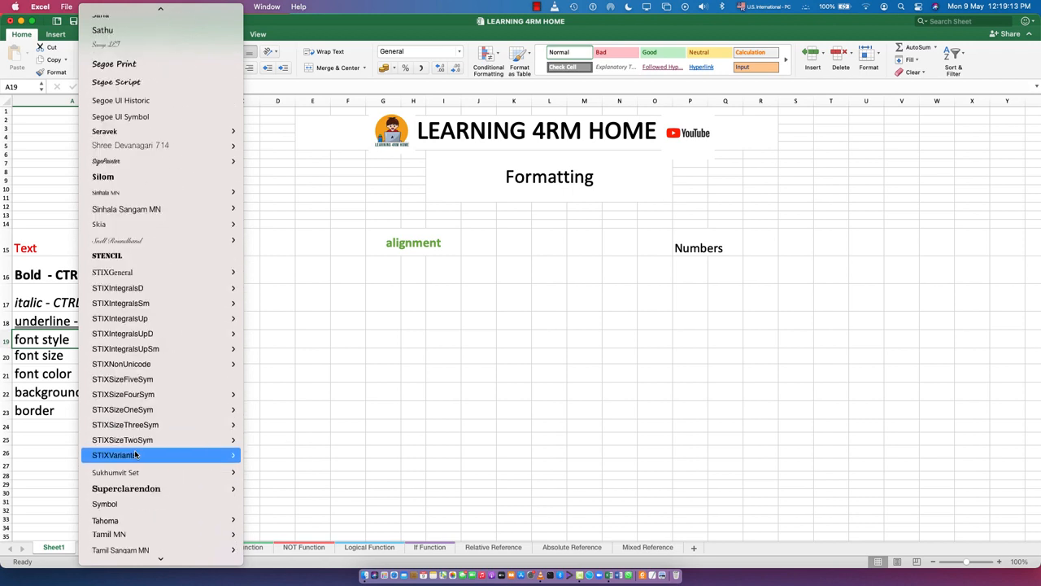
left_click(138, 255)
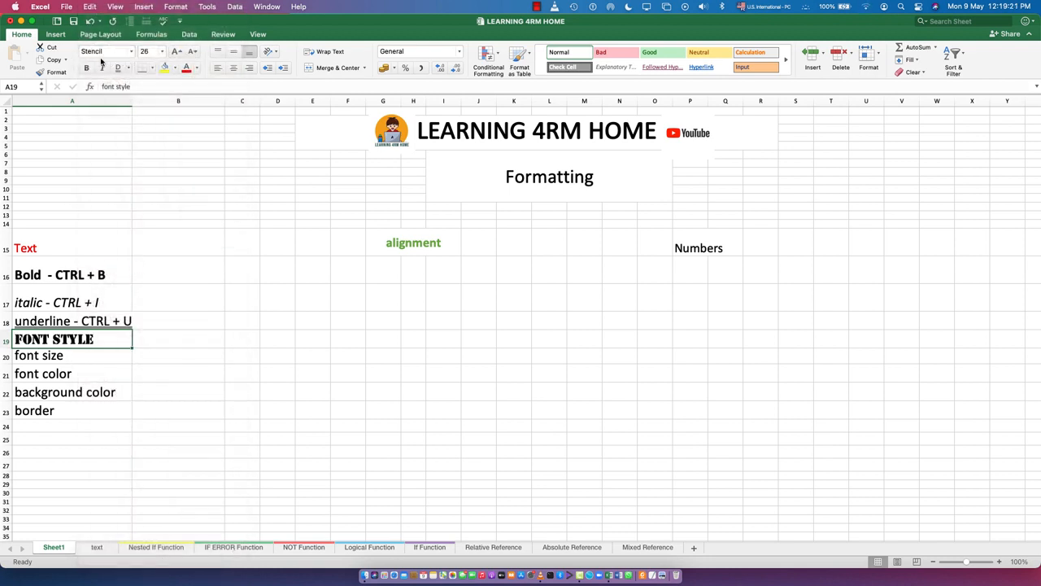
Try font sizes 28, 72 and 16 on the font size entry in A20, finishing at size 20.
left_click(53, 356)
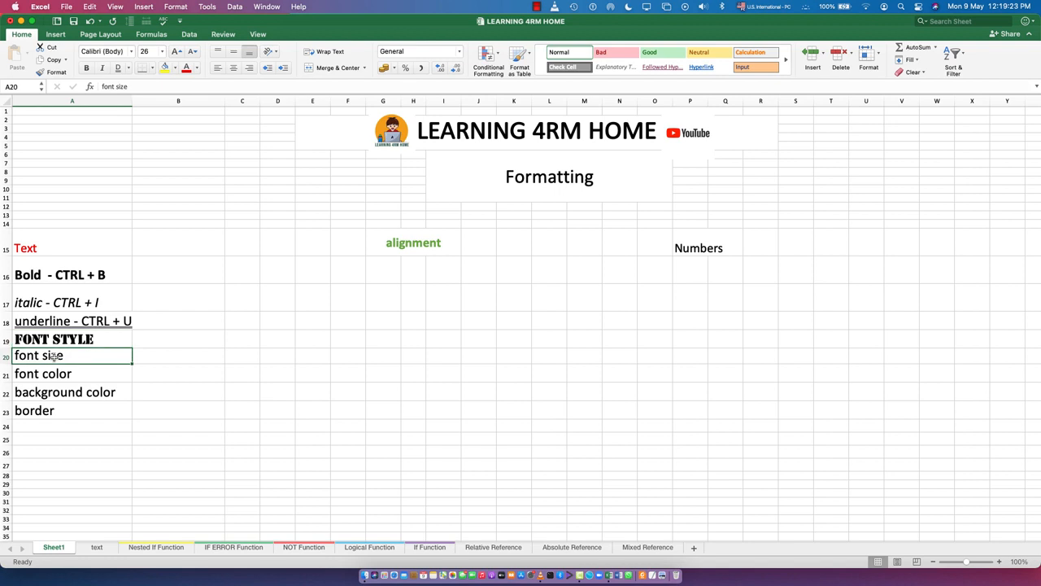
left_click(163, 52)
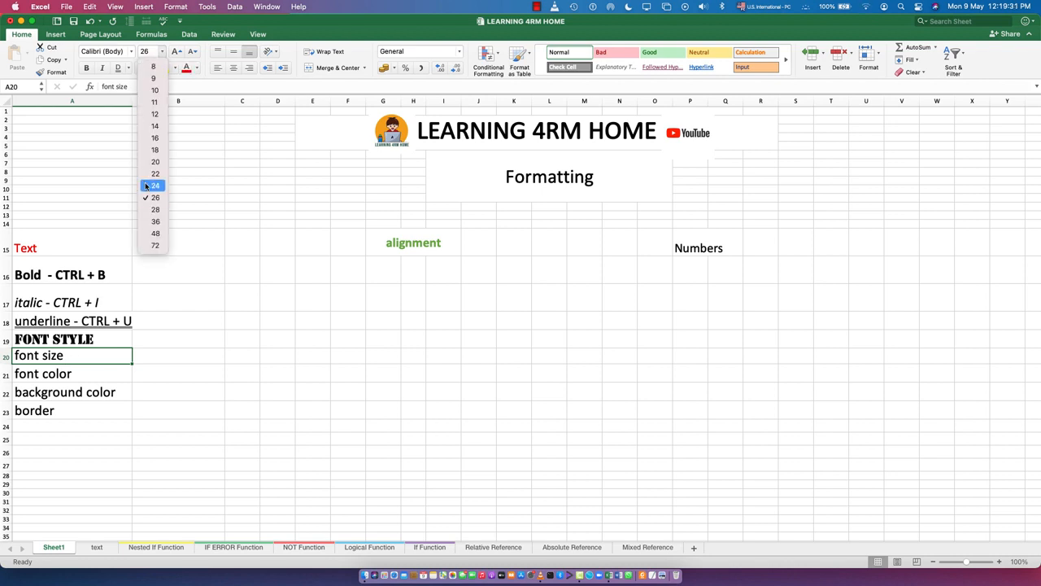
left_click(155, 209)
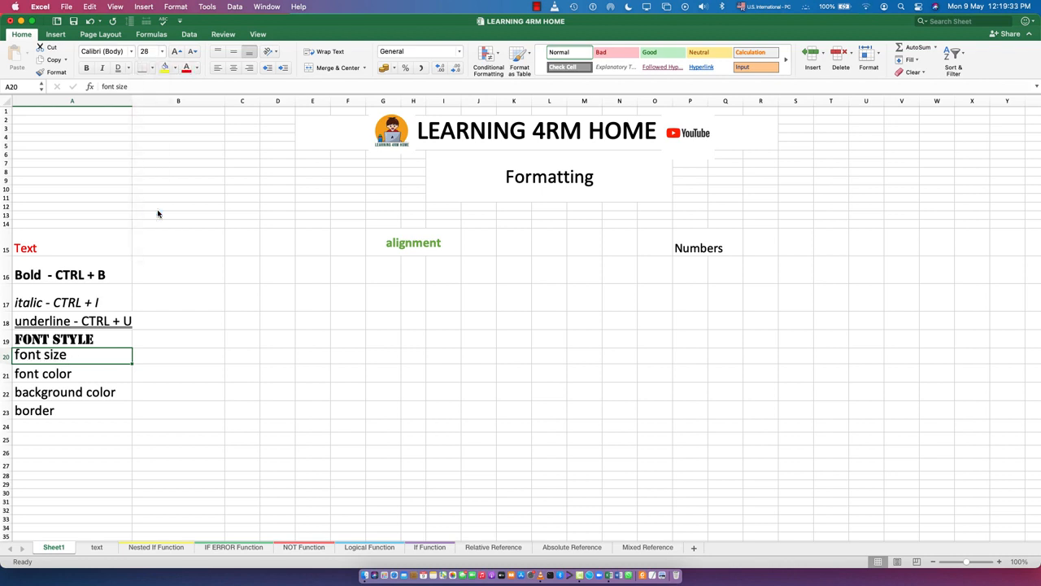
left_click(162, 51)
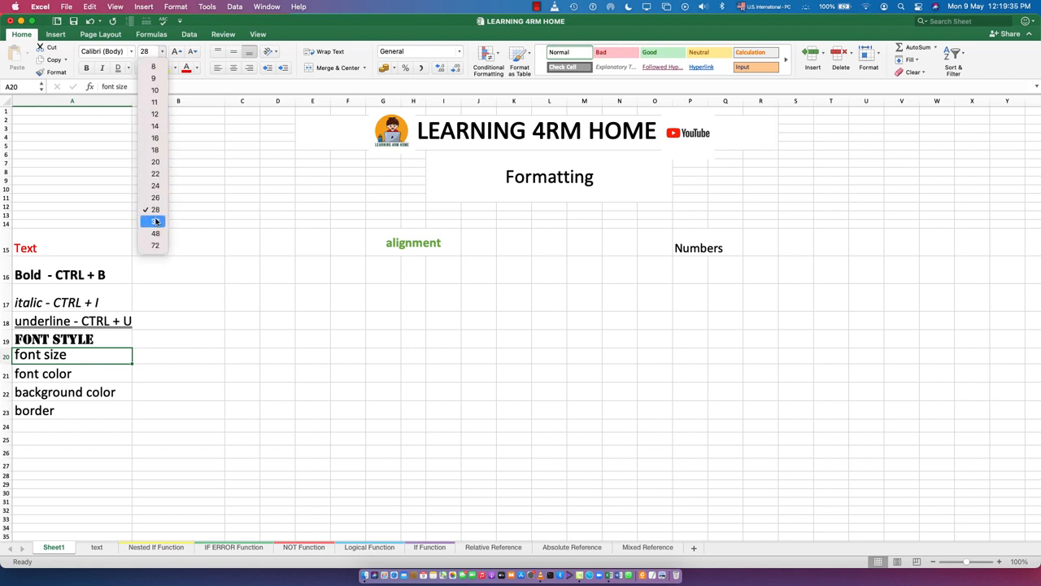
left_click(155, 245)
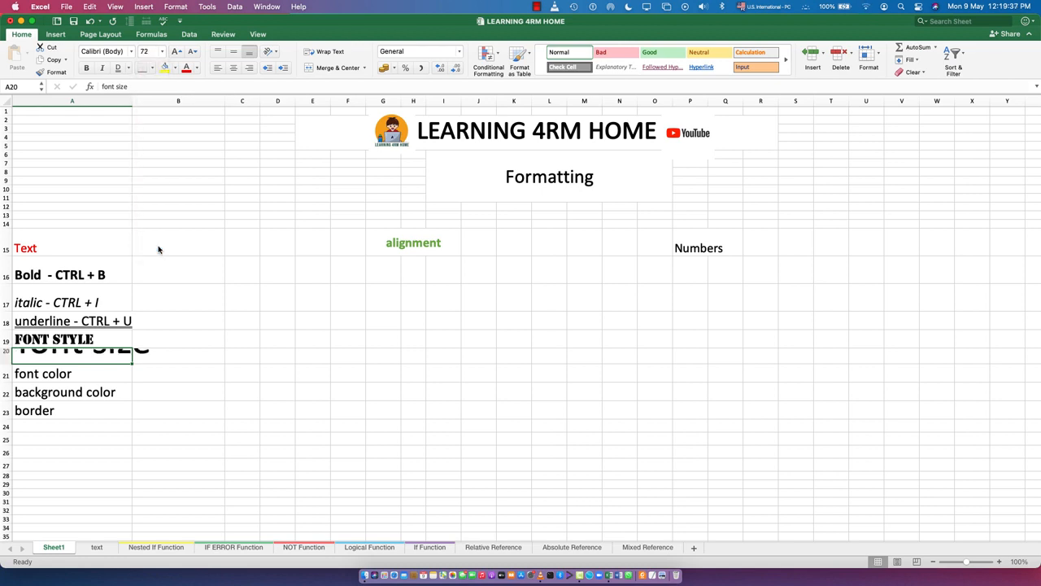
left_click(161, 53)
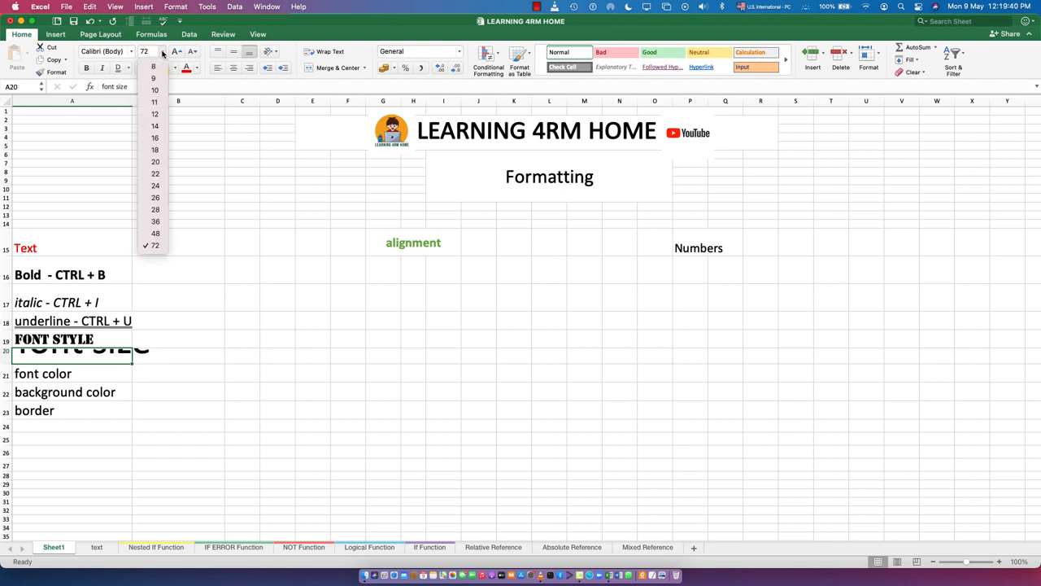
left_click(156, 138)
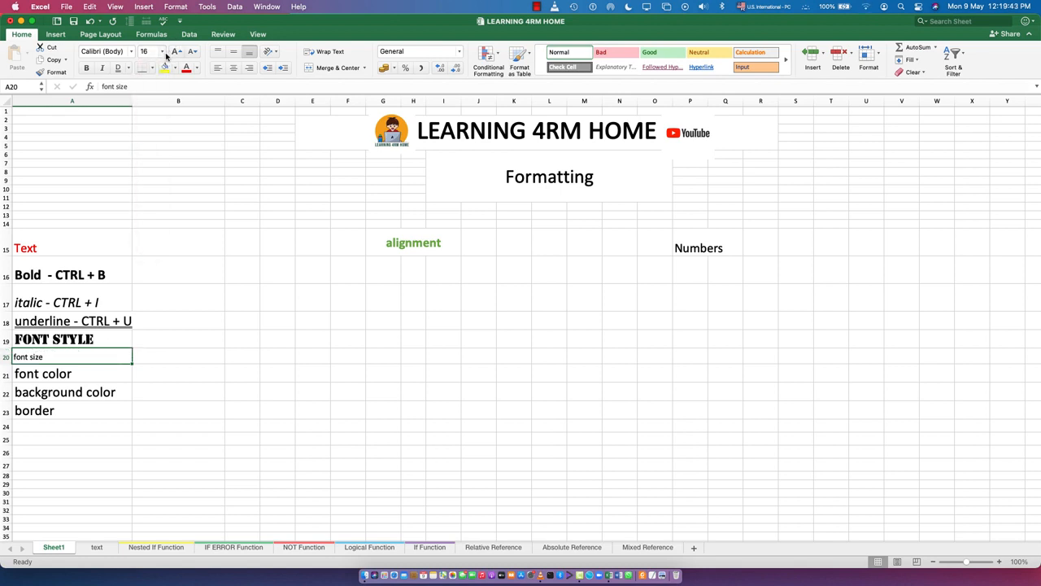
left_click(162, 51)
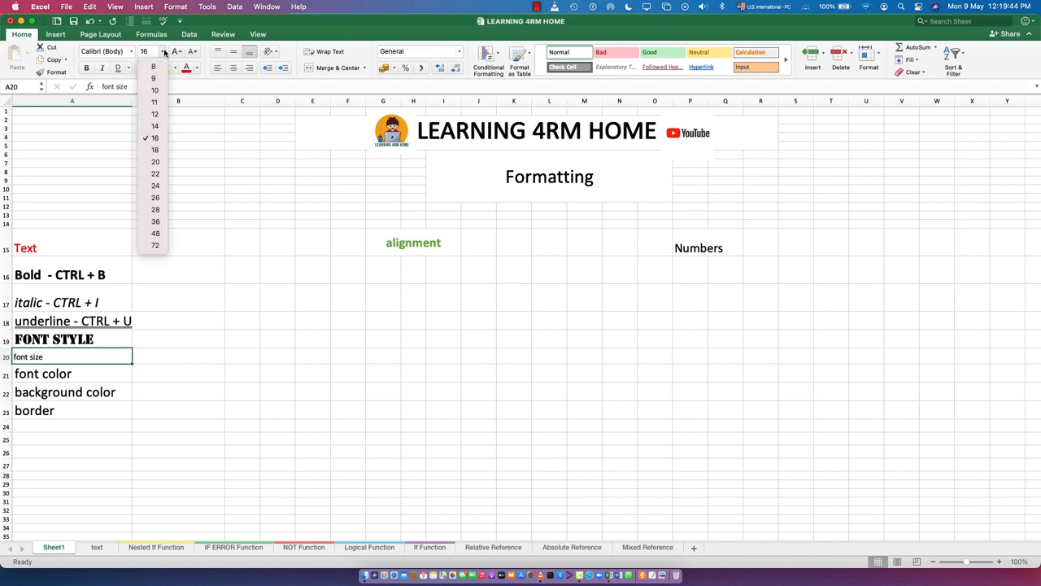
left_click(156, 160)
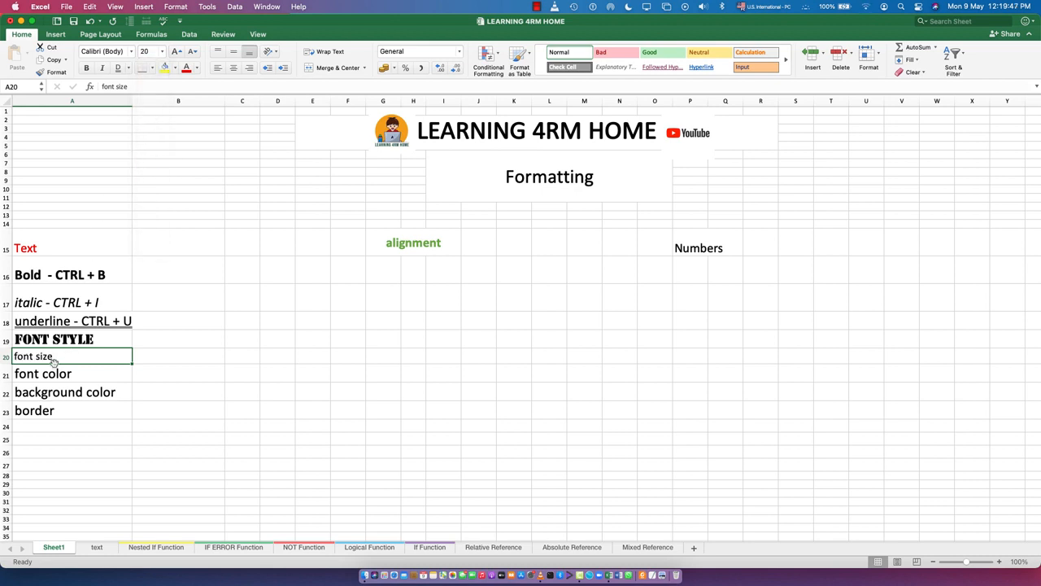
Enlarge and shrink the text of the font size entry in A20 in single increments, finishing at size 22.
left_click(177, 53)
left_click(176, 52)
left_click(177, 53)
left_click(193, 52)
left_click(193, 52)
left_click(193, 53)
left_click(176, 53)
left_click(175, 53)
left_click(175, 53)
left_click(192, 52)
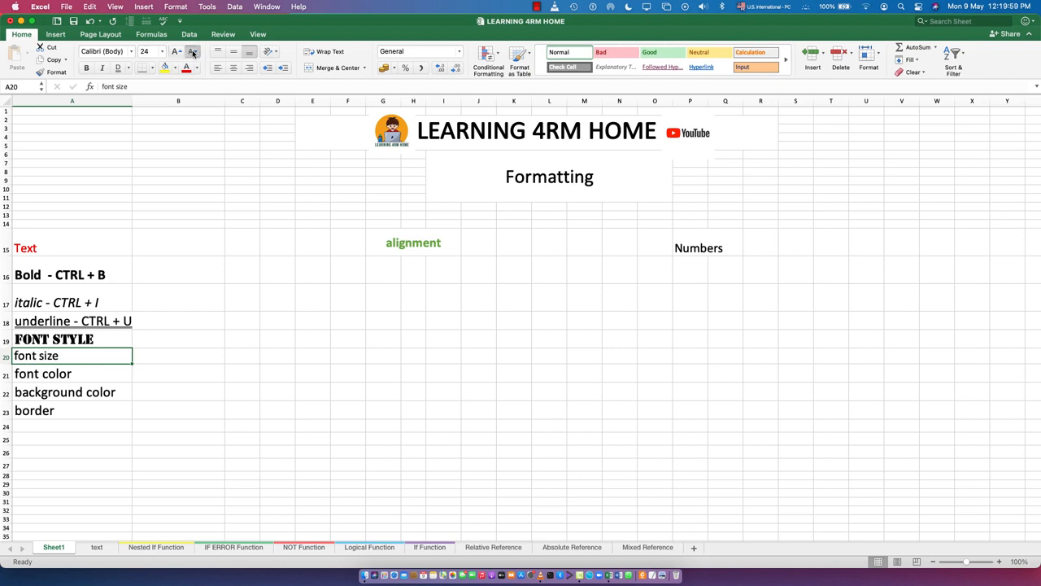
left_click(192, 53)
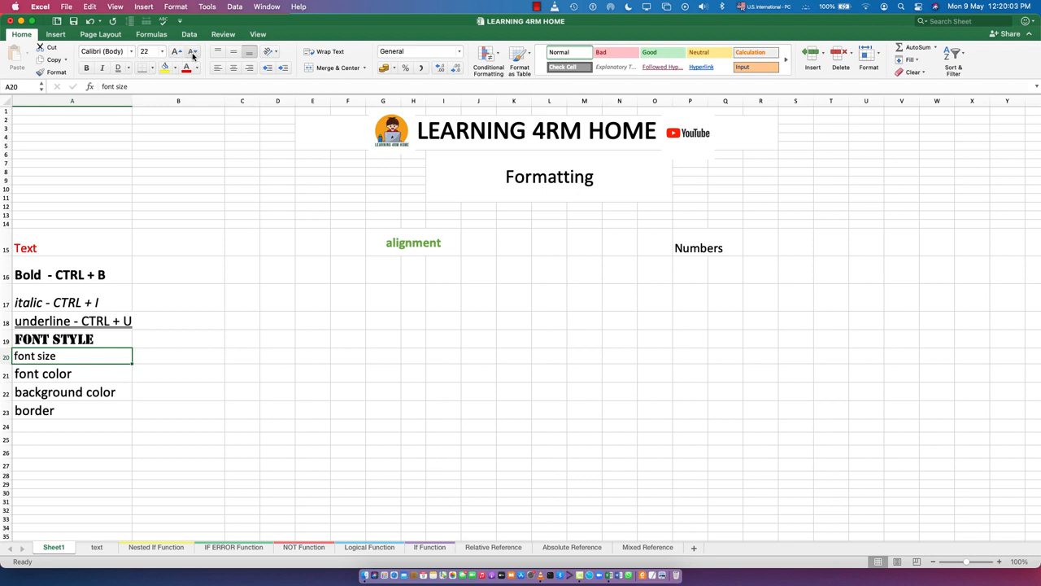
Color the text of the font color entry in A21 with the green theme color.
left_click(34, 376)
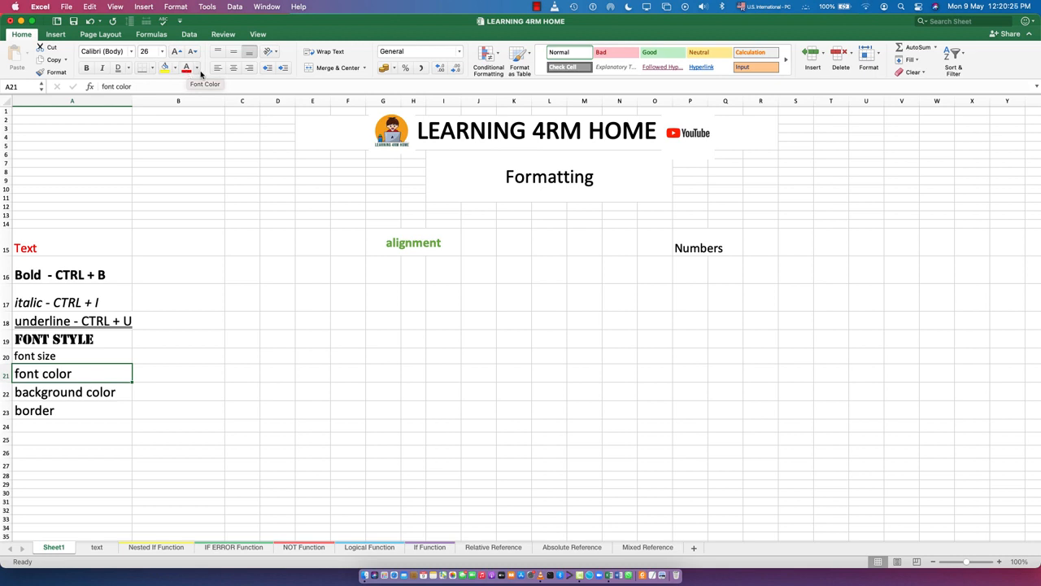
left_click(196, 68)
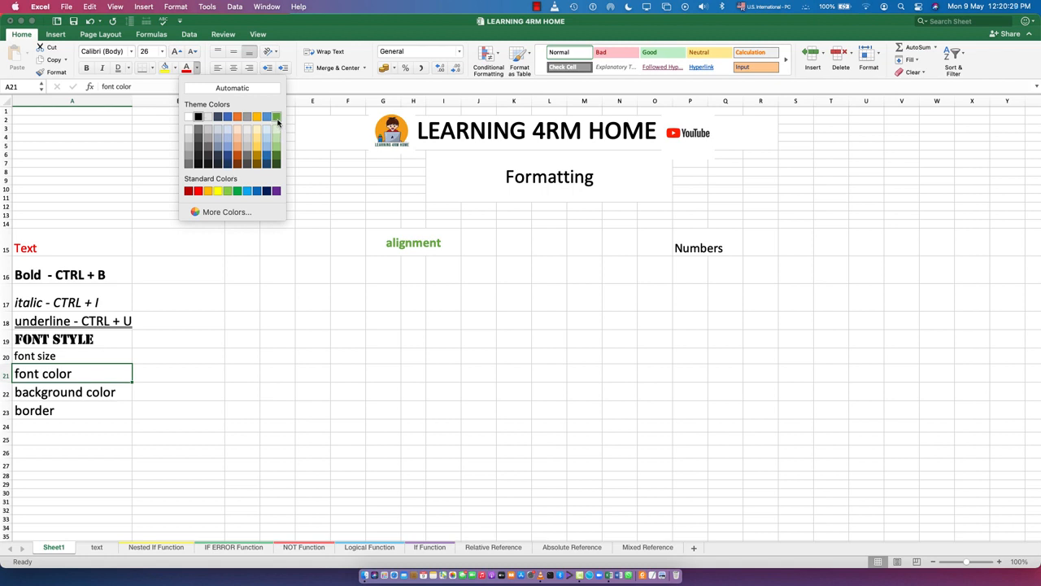
left_click(277, 117)
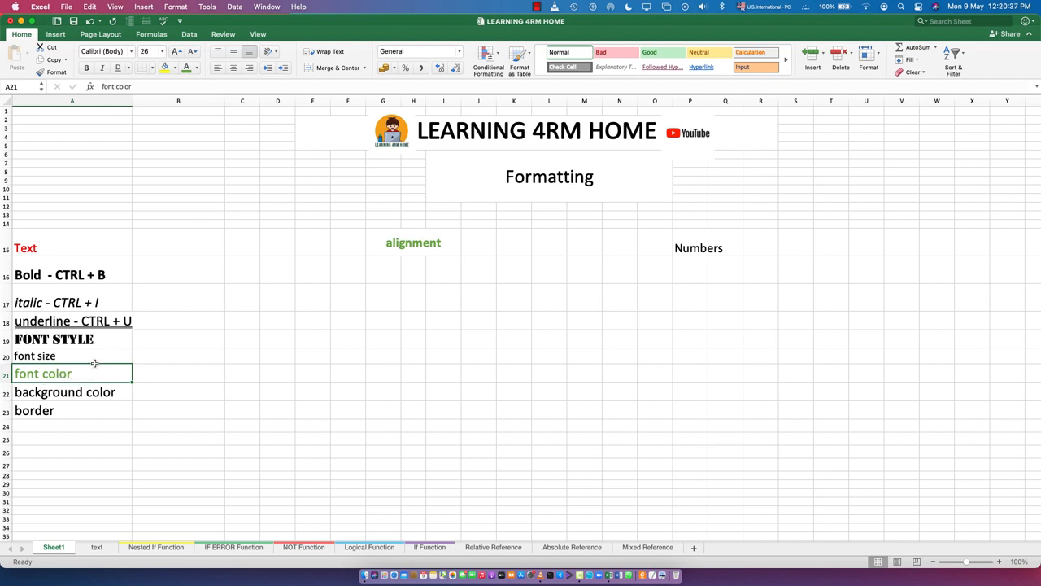
Fill the background color entry's cell A22 with a lighter shade of the gold theme color.
left_click(78, 396)
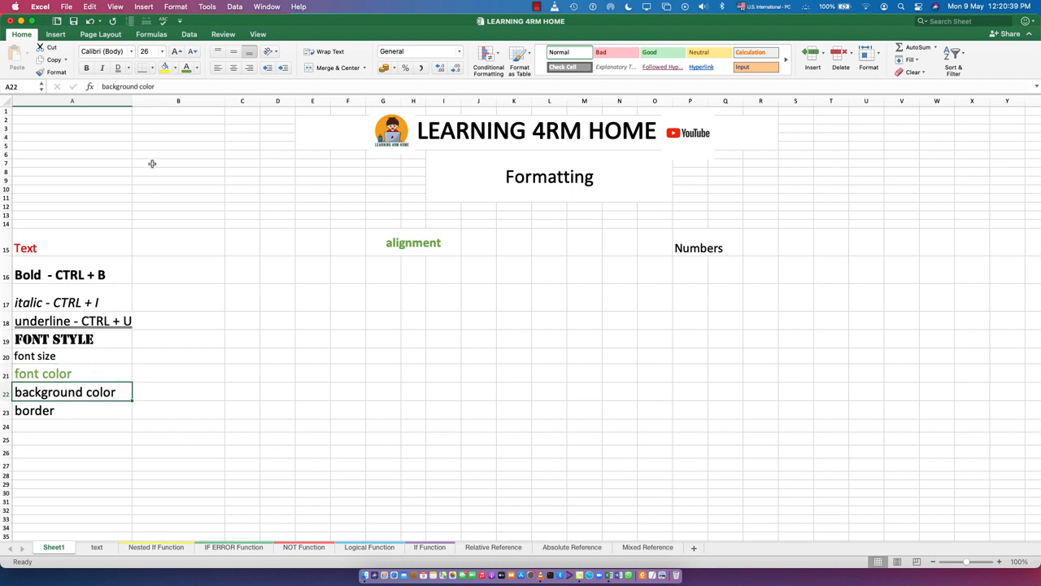
left_click(176, 70)
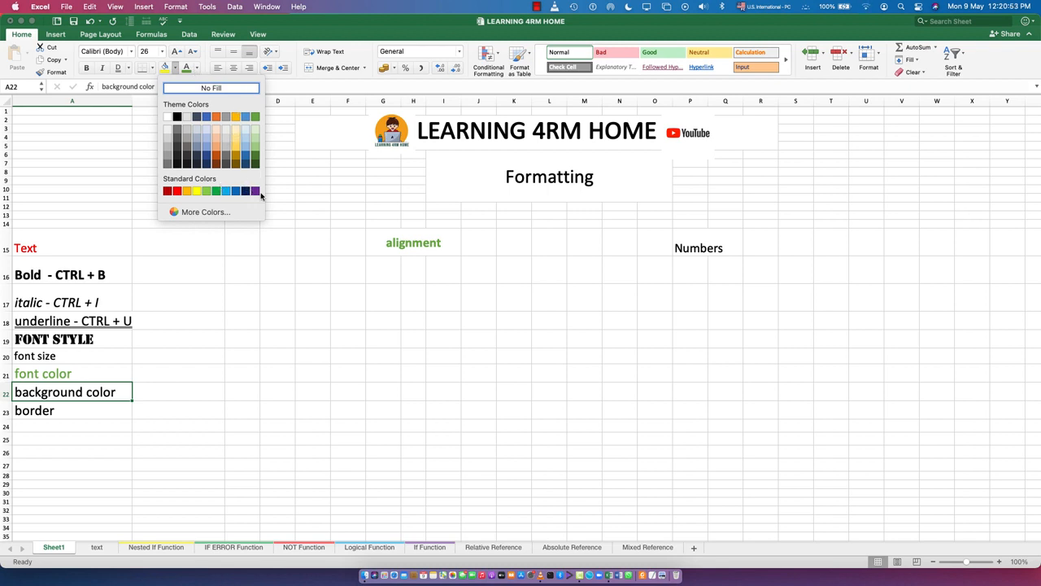
left_click(236, 148)
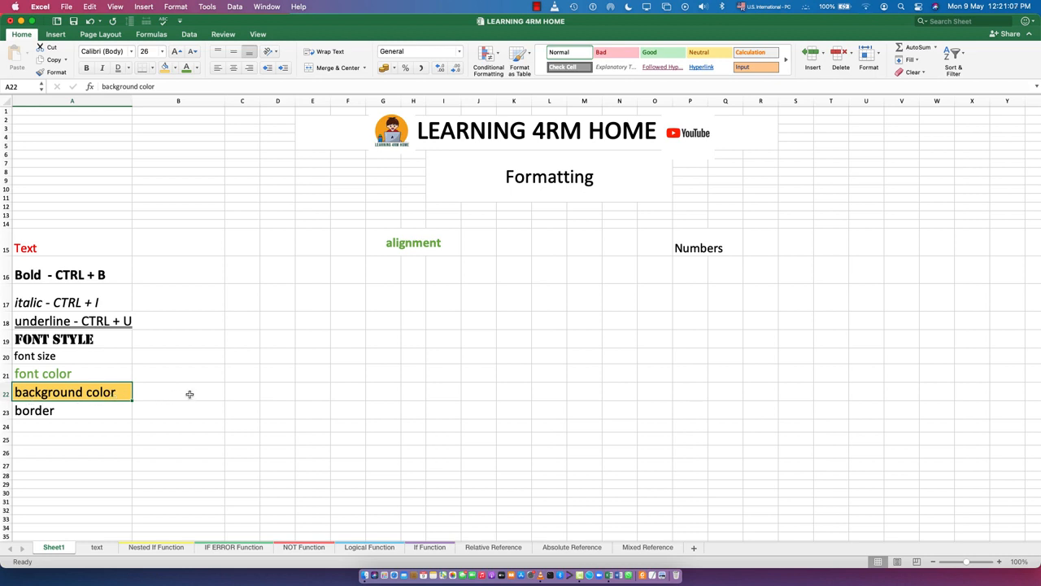
Apply a bottom border to the border entry's cell A23.
left_click(37, 412)
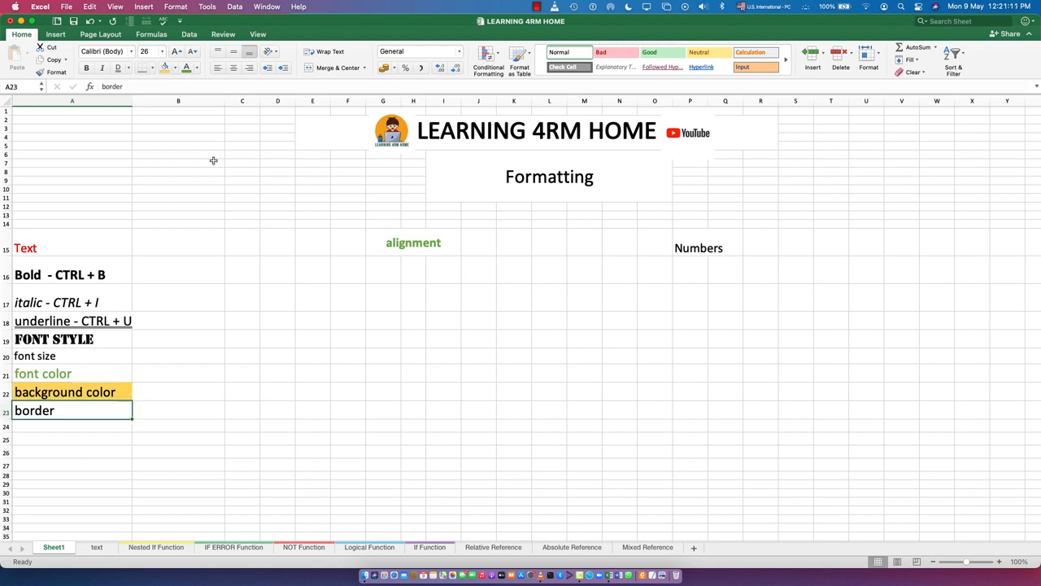
left_click(153, 68)
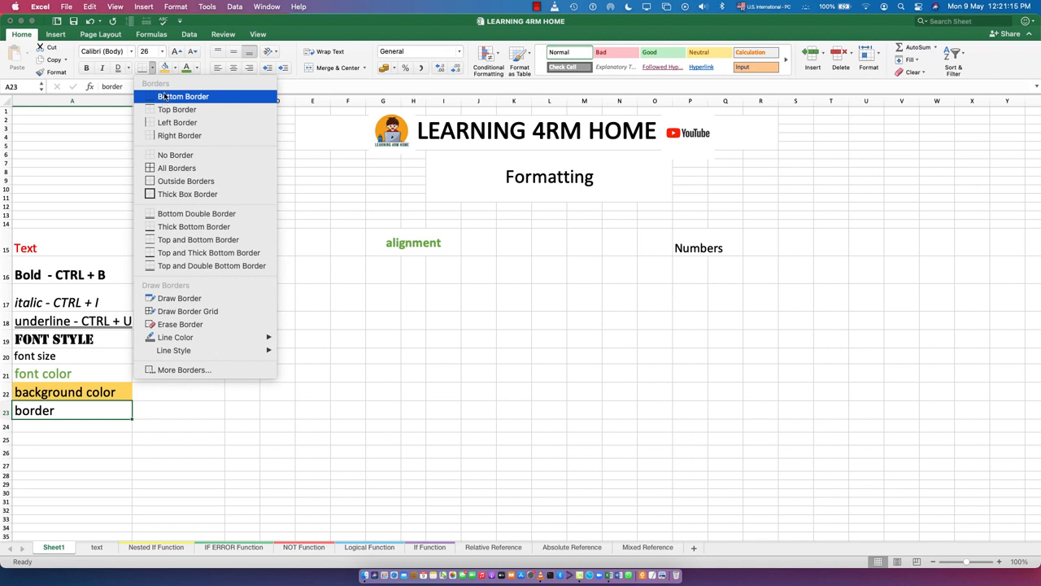
left_click(165, 96)
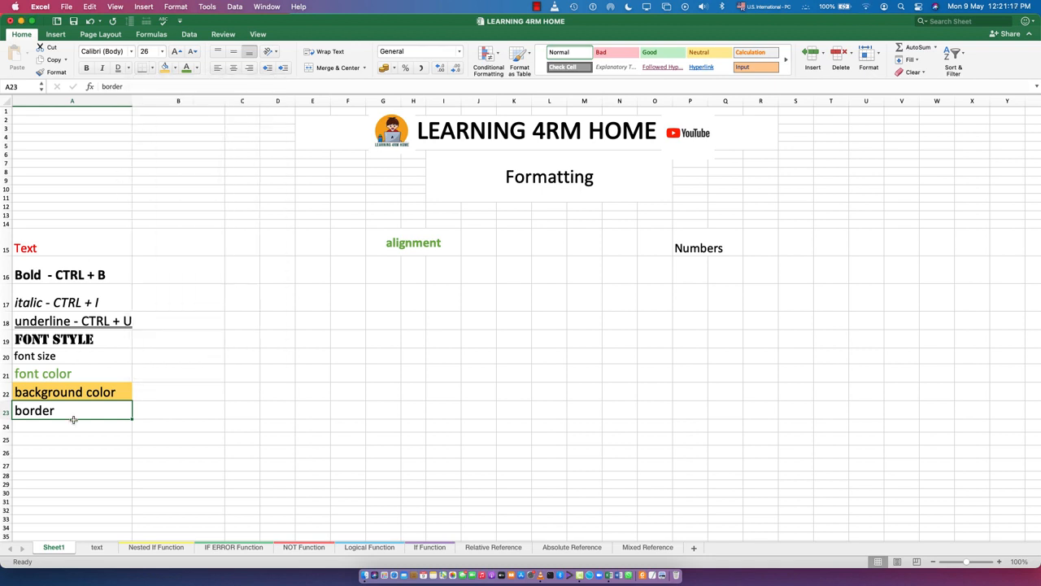
Add a top border to the border entry's cell A23.
left_click(77, 471)
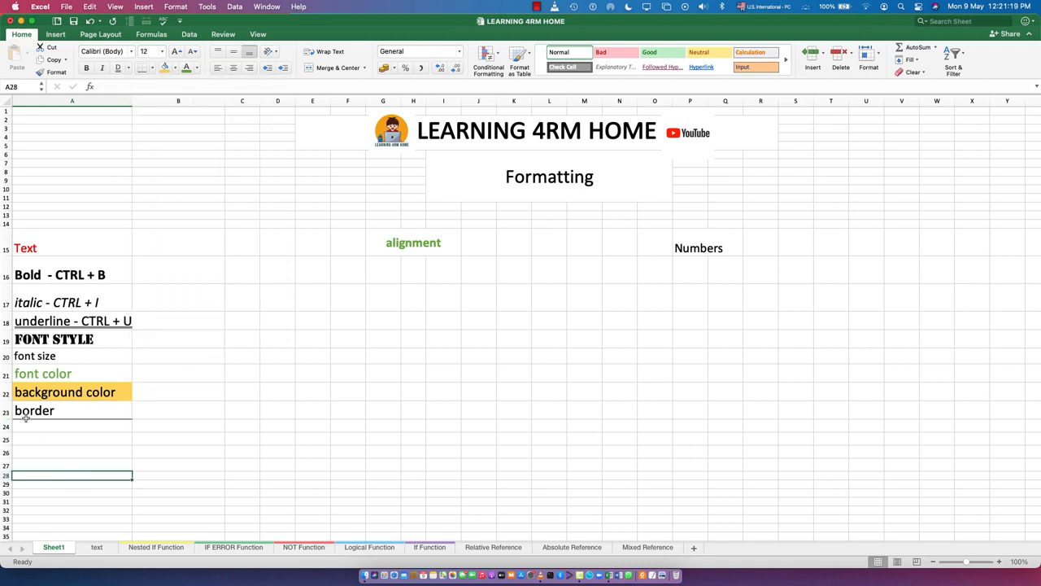
left_click(58, 413)
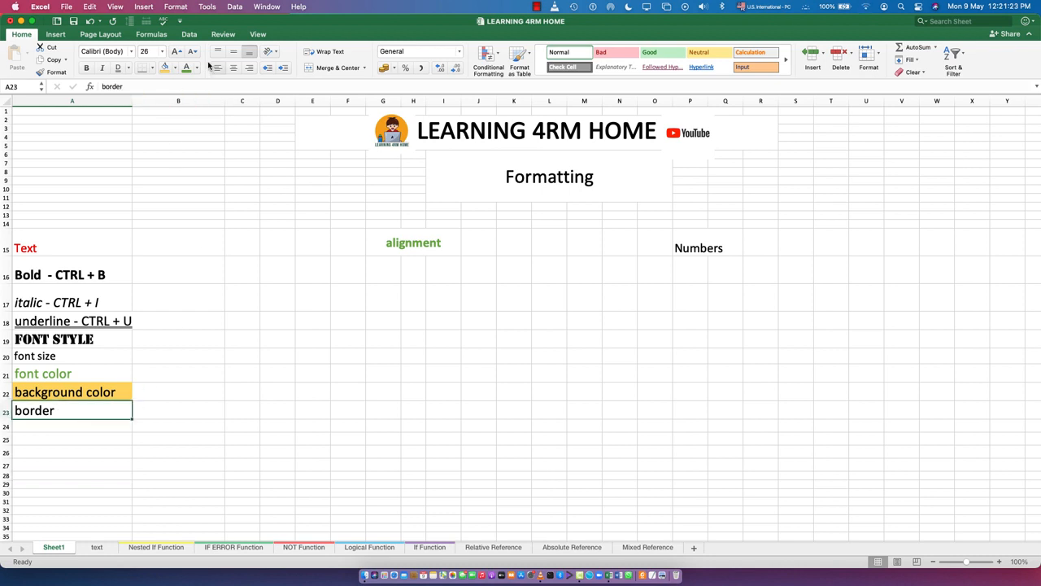
left_click(152, 69)
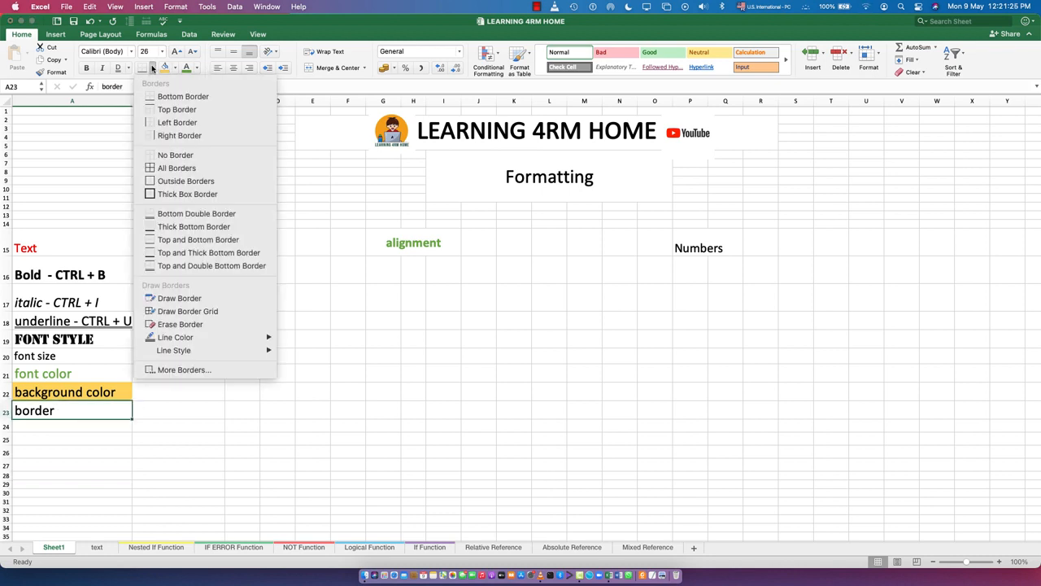
left_click(170, 114)
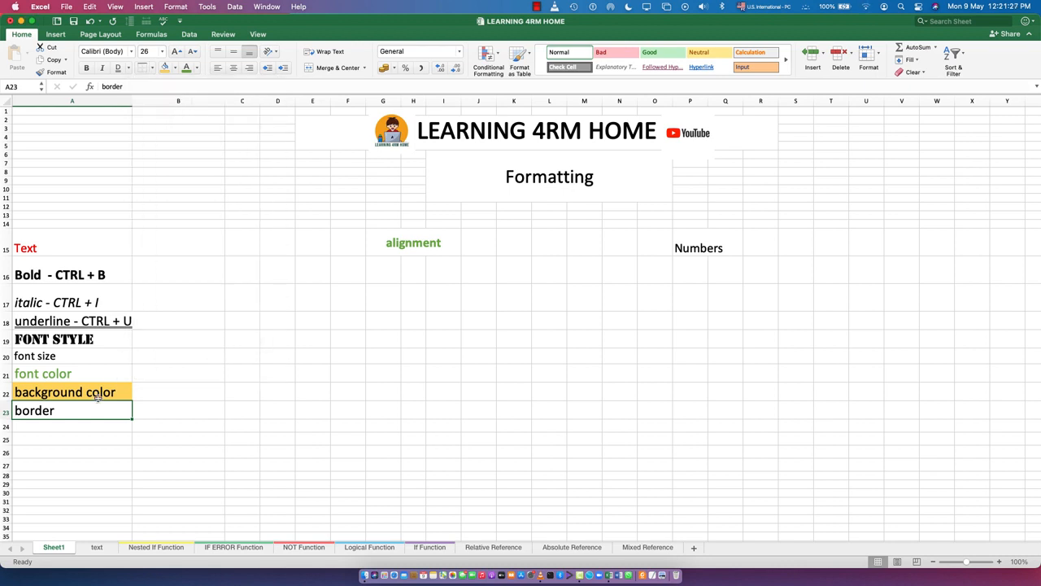
left_click(58, 454)
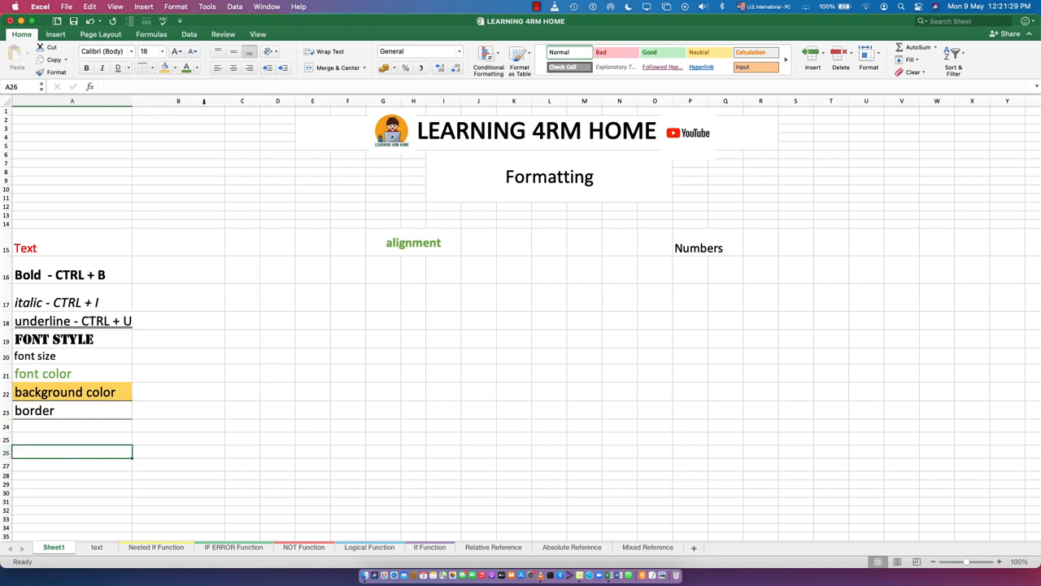
Apply a thick box border around the border entry's cell A23.
left_click(74, 412)
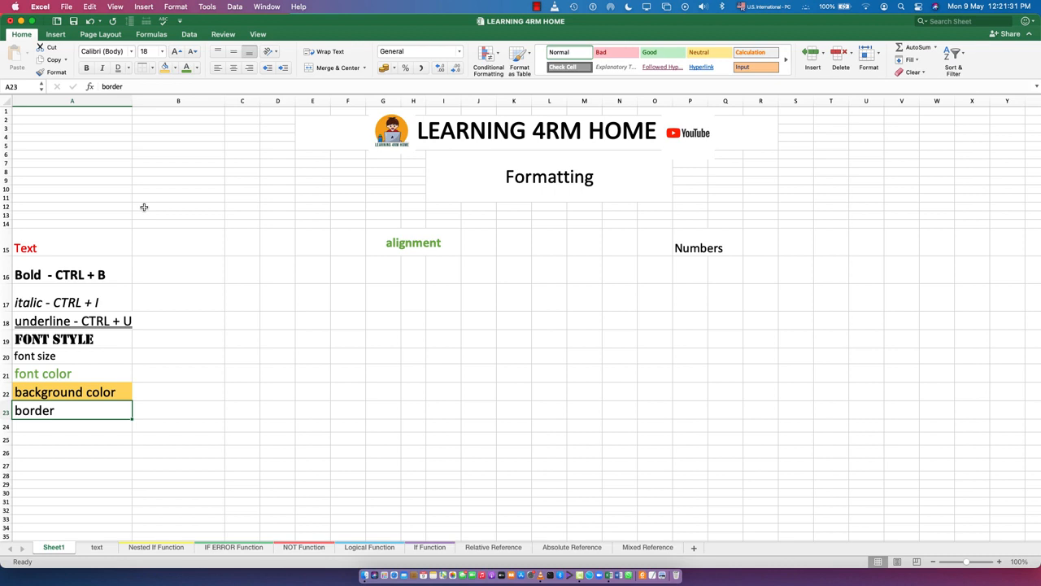
left_click(152, 68)
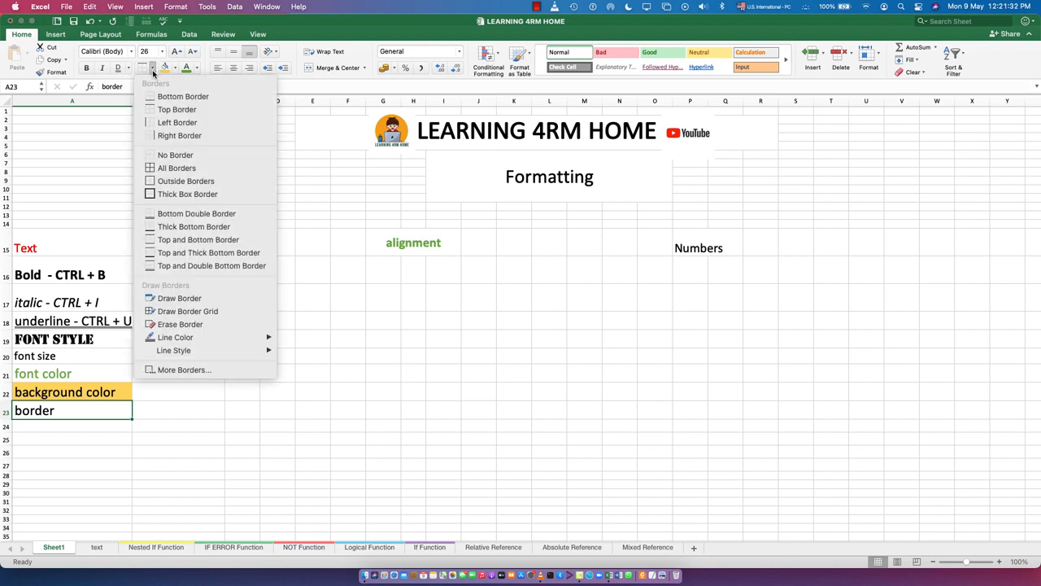
left_click(199, 195)
left_click(64, 494)
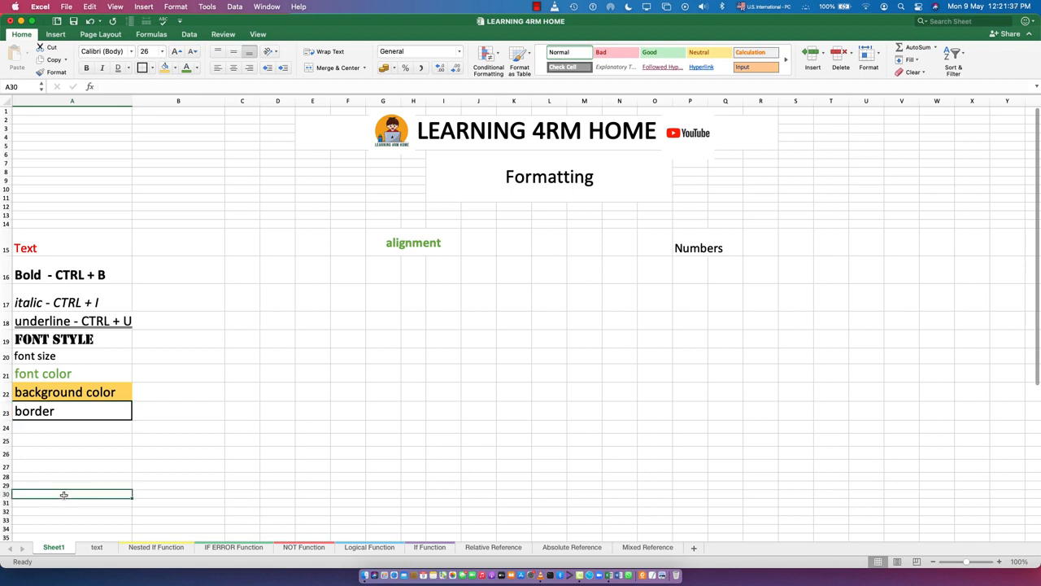
Apply all borders to the border entry's cell A23.
left_click(52, 413)
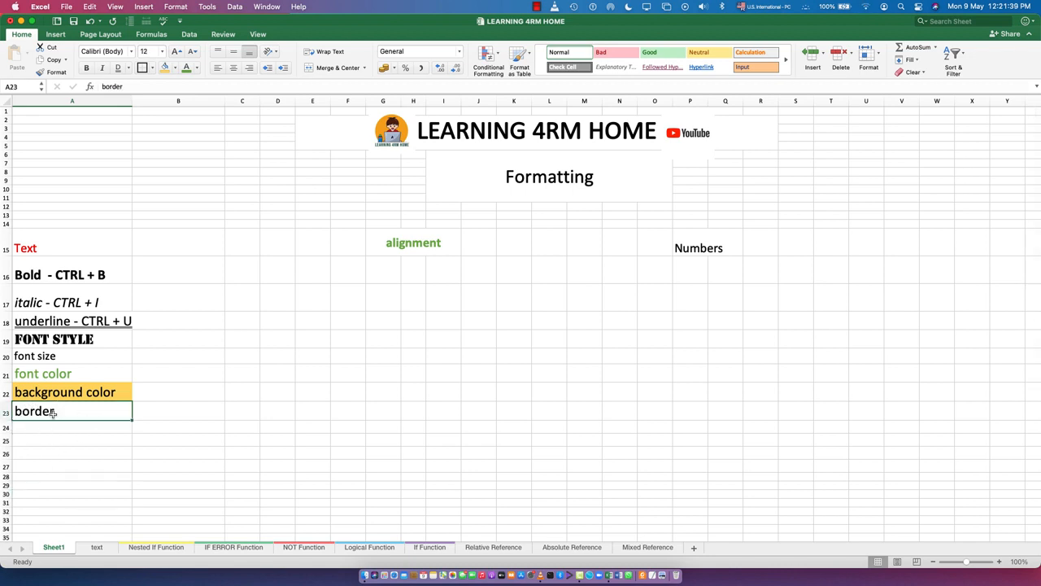
left_click(152, 68)
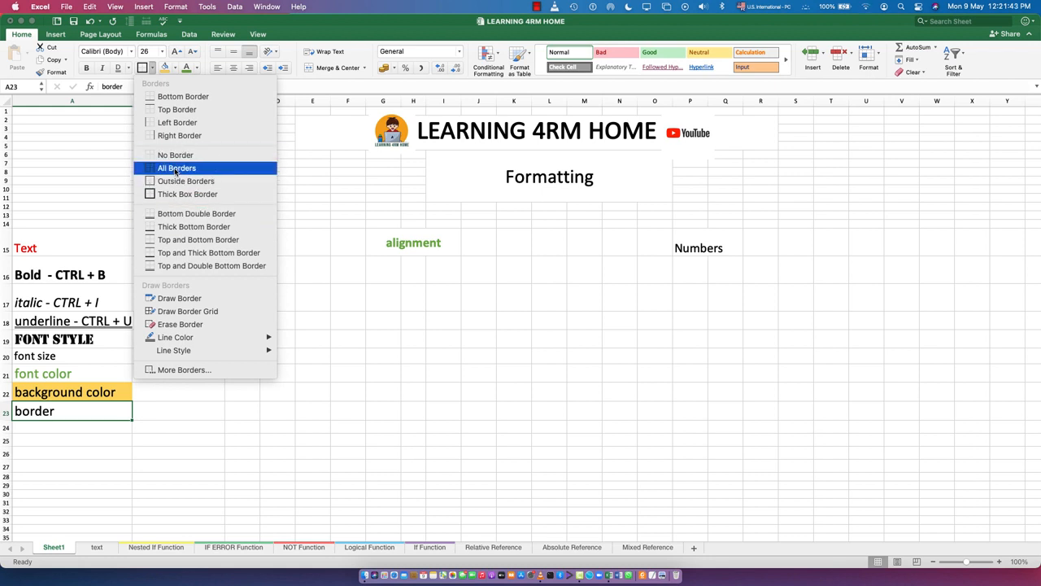
left_click(176, 169)
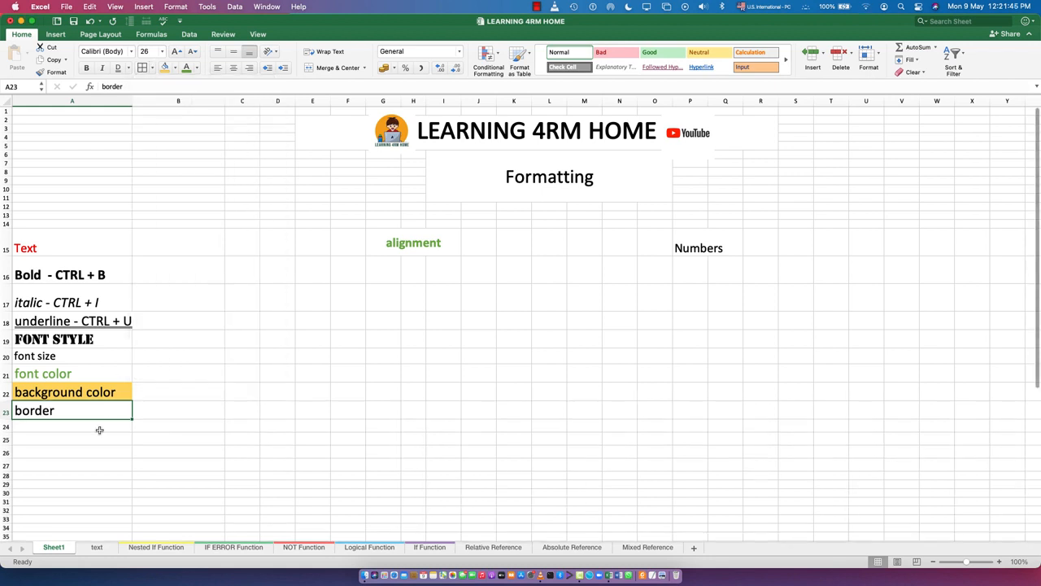
left_click(84, 474)
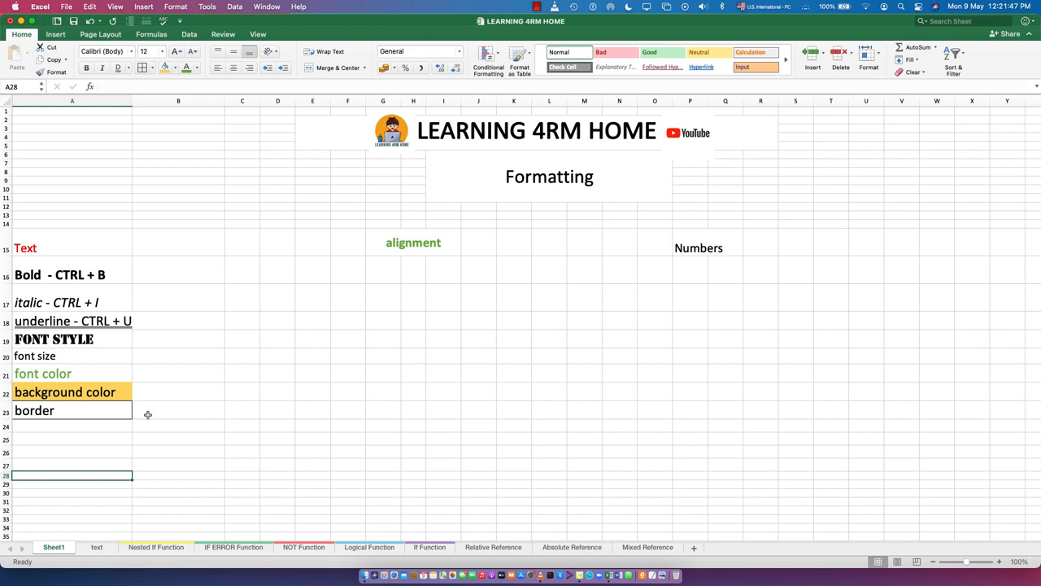
Set the border line color to a green theme shade and draw borders under A29 and around the border entry's cell A23.
left_click(105, 411)
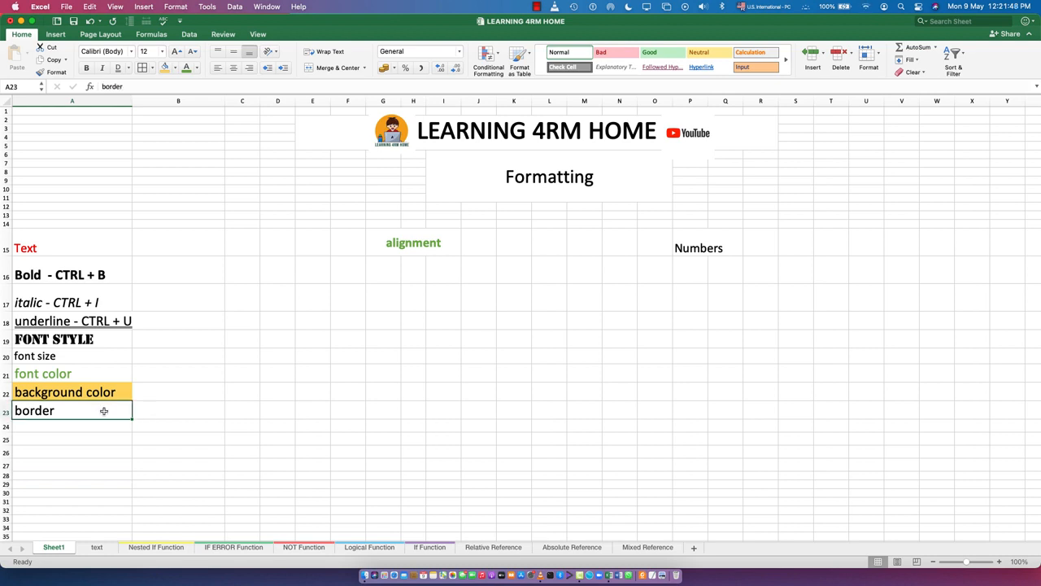
left_click(153, 68)
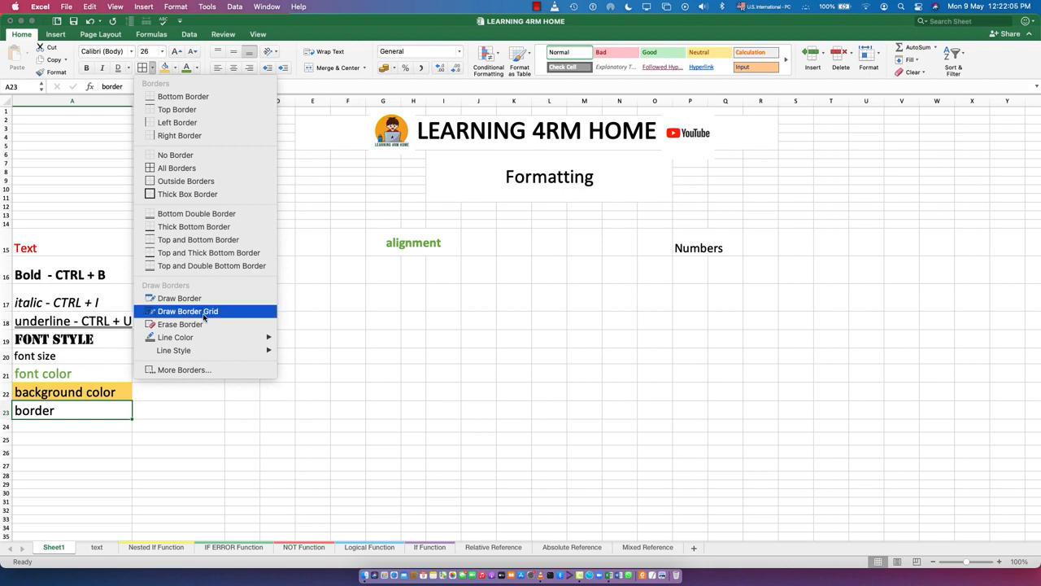
mouse_move(192, 338)
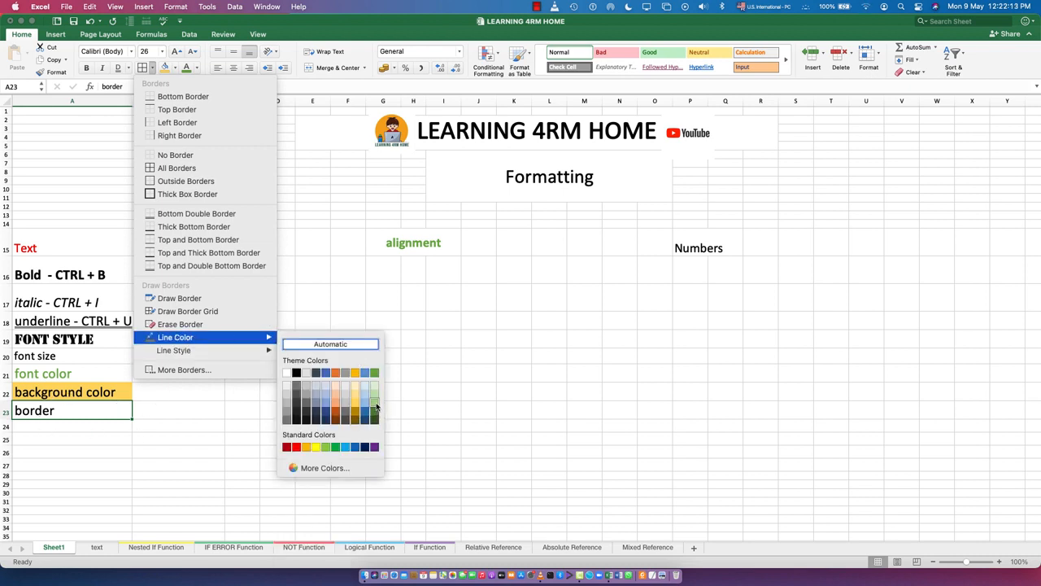
left_click(377, 411)
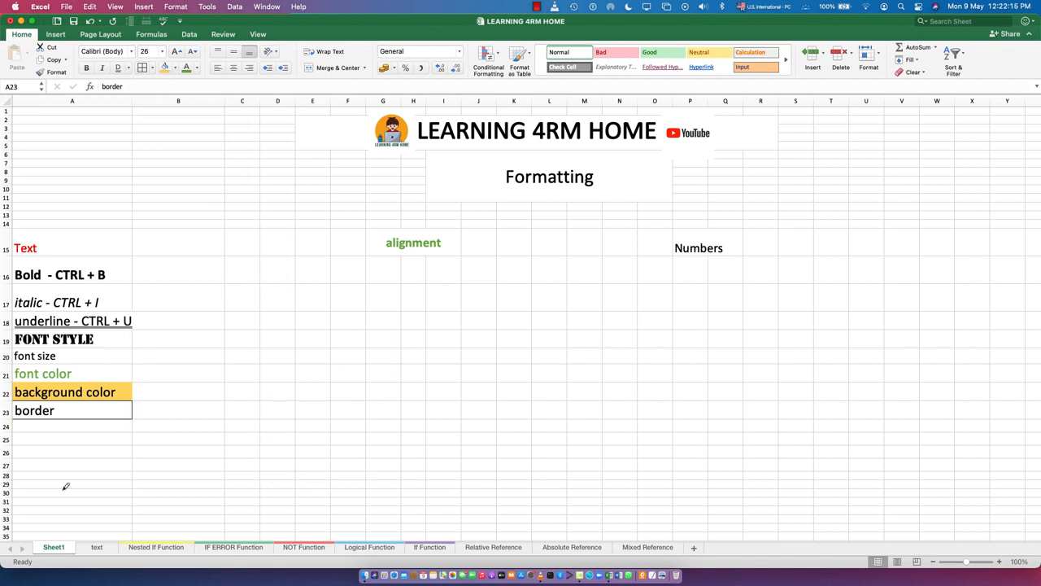
left_click(68, 409)
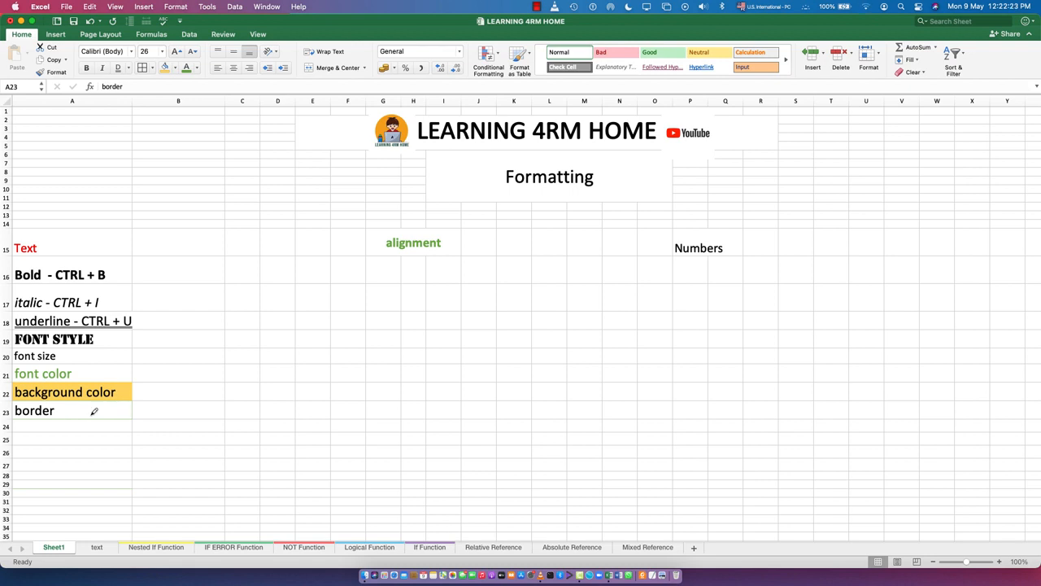
key("Escape")
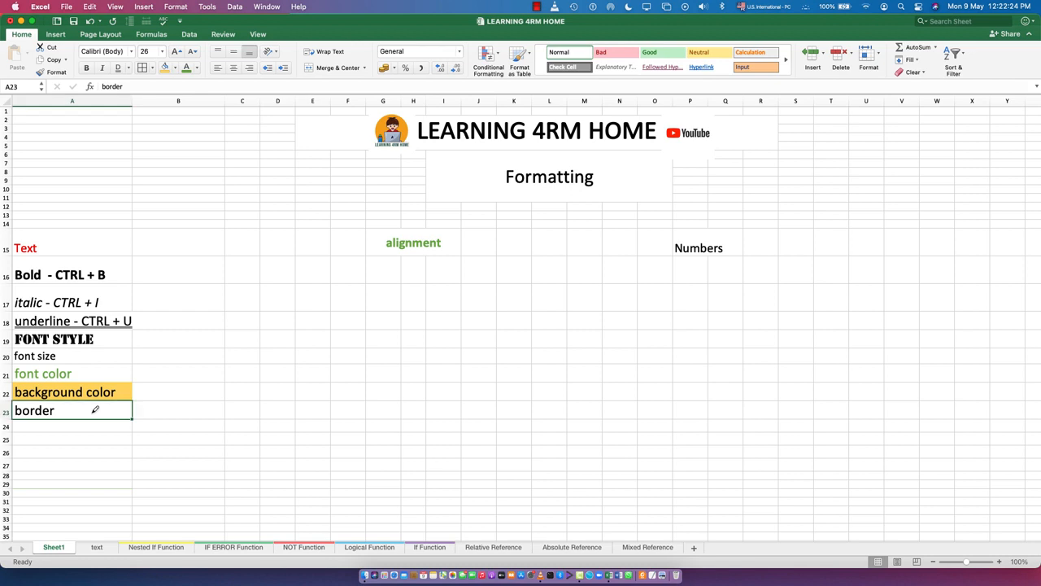
Set the border line color to Automatic and draw a line along the bottom edge of cell A31.
left_click(176, 71)
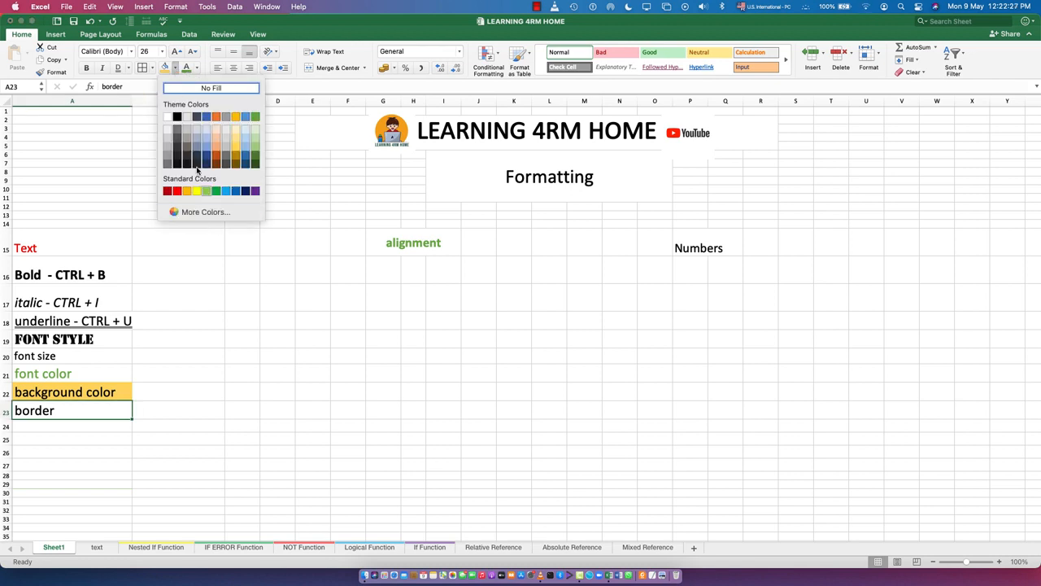
left_click(153, 72)
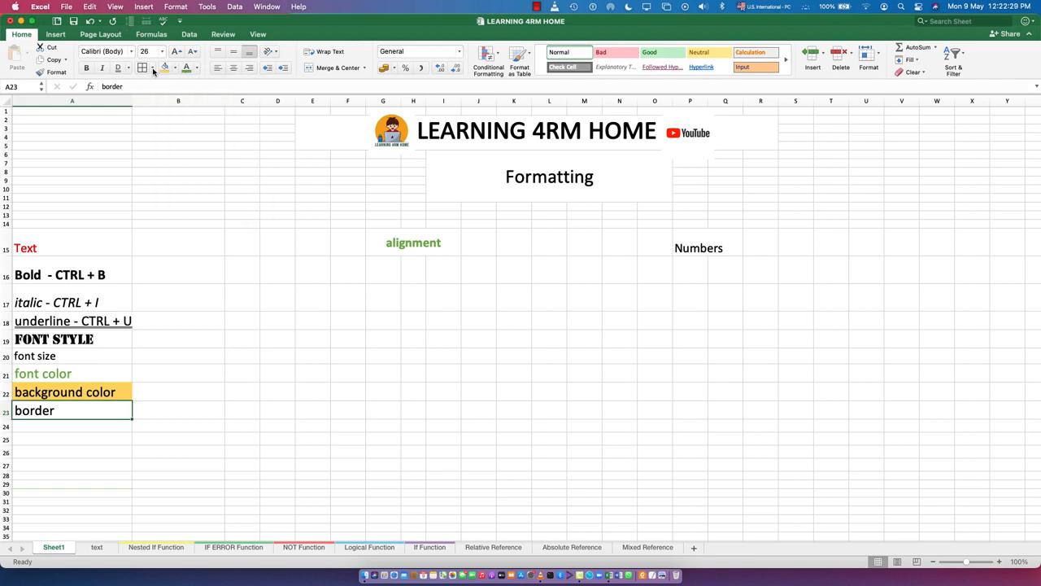
left_click(152, 72)
mouse_move(173, 337)
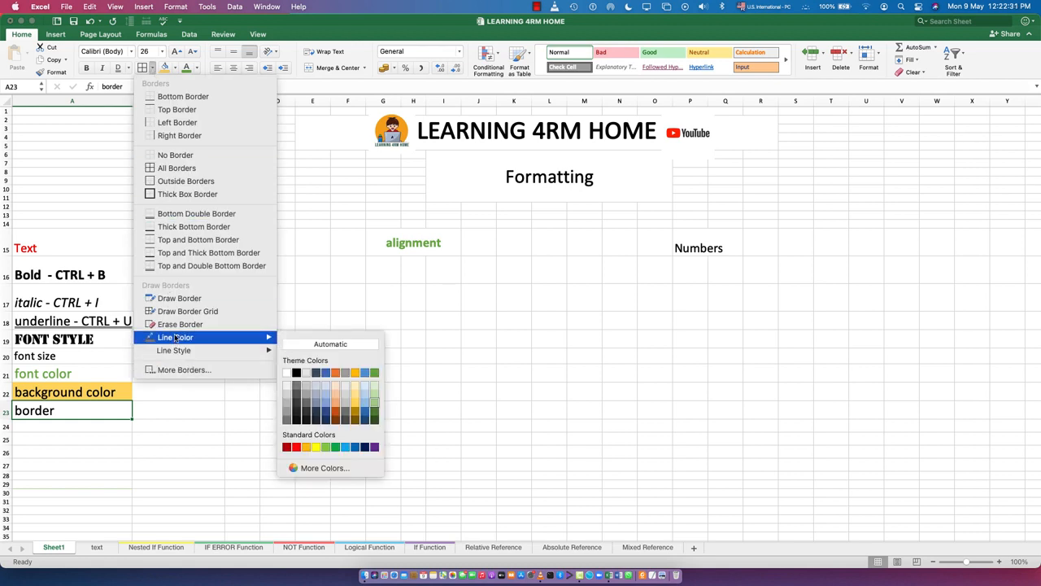
left_click(313, 350)
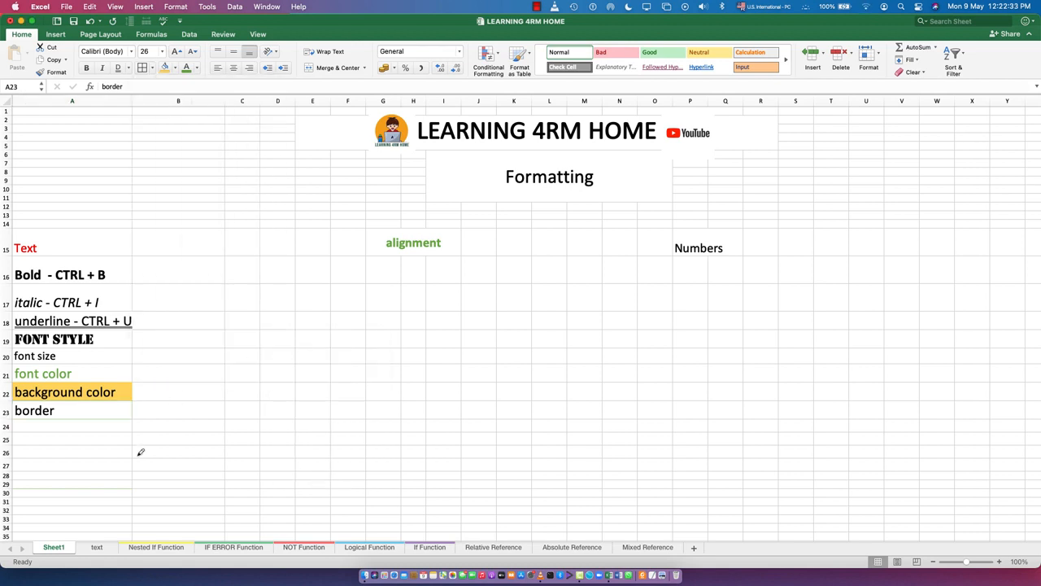
left_click(100, 504)
key("Escape")
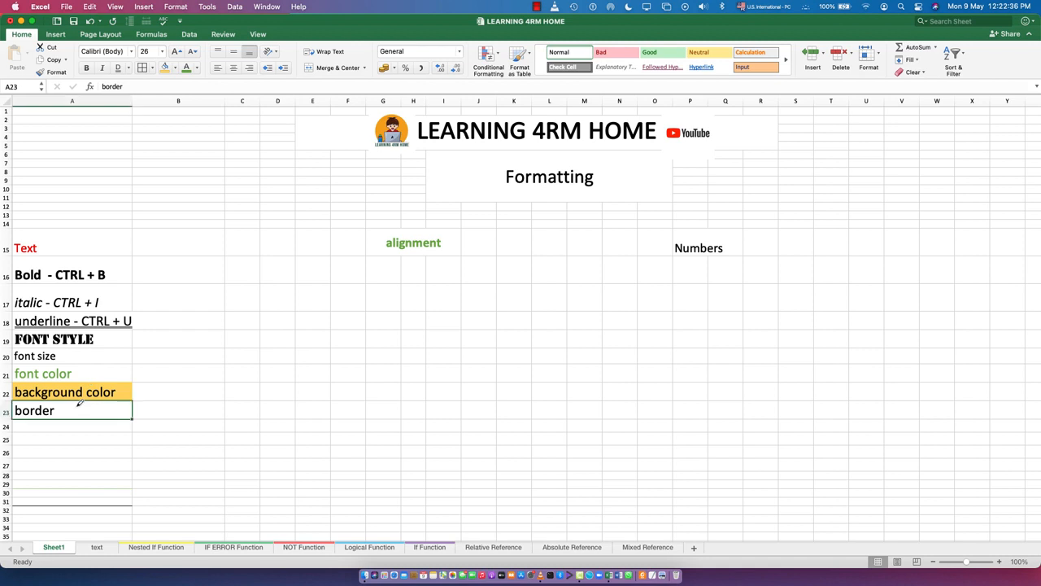
Erase the border along the bottom edge of the border entry's cell A23.
left_click(152, 67)
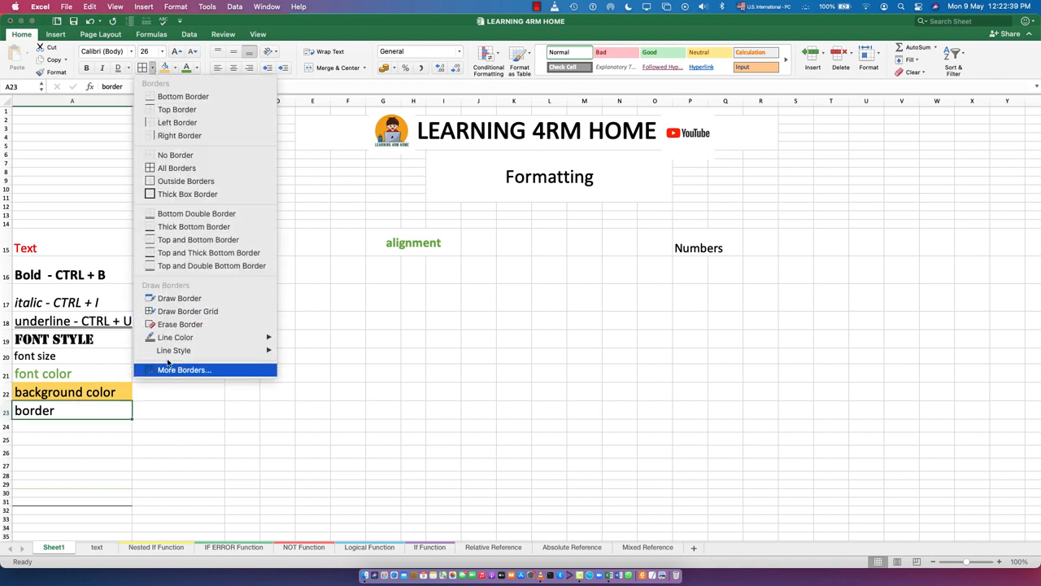
left_click(173, 325)
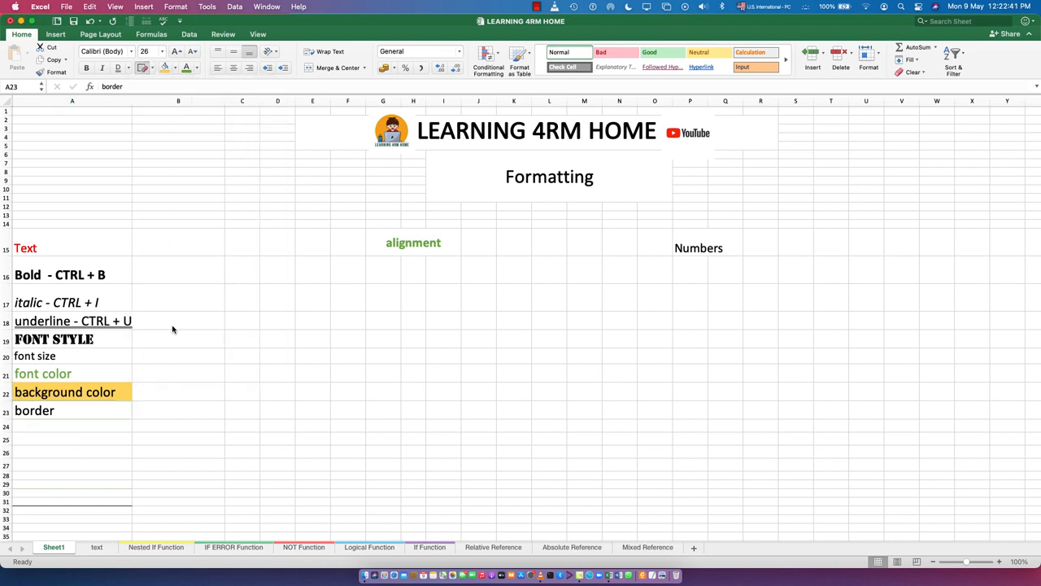
left_click(99, 420)
left_click(98, 410)
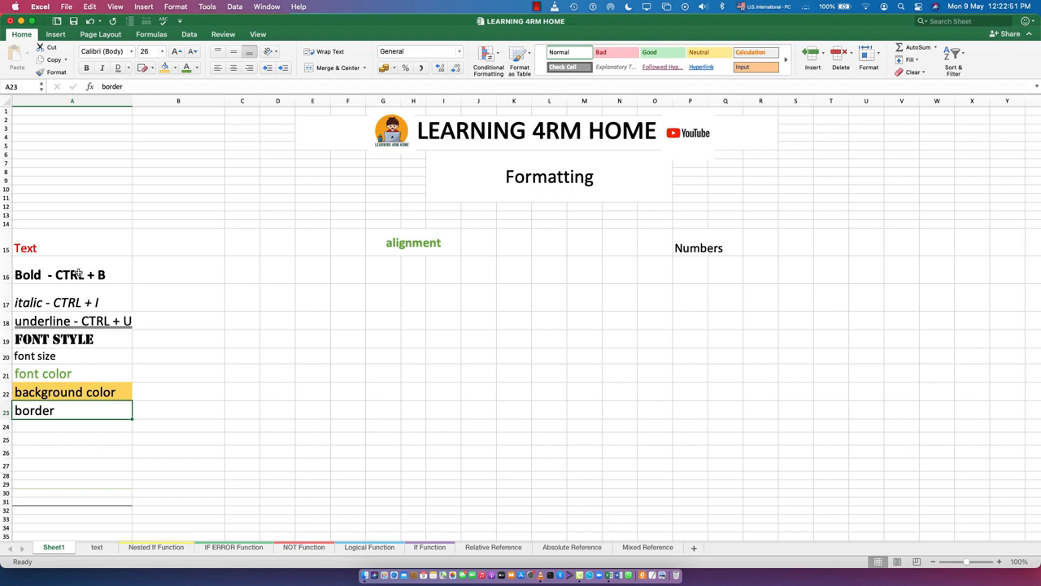
Enter top in G16 as the first item under the alignment heading.
left_click(54, 249)
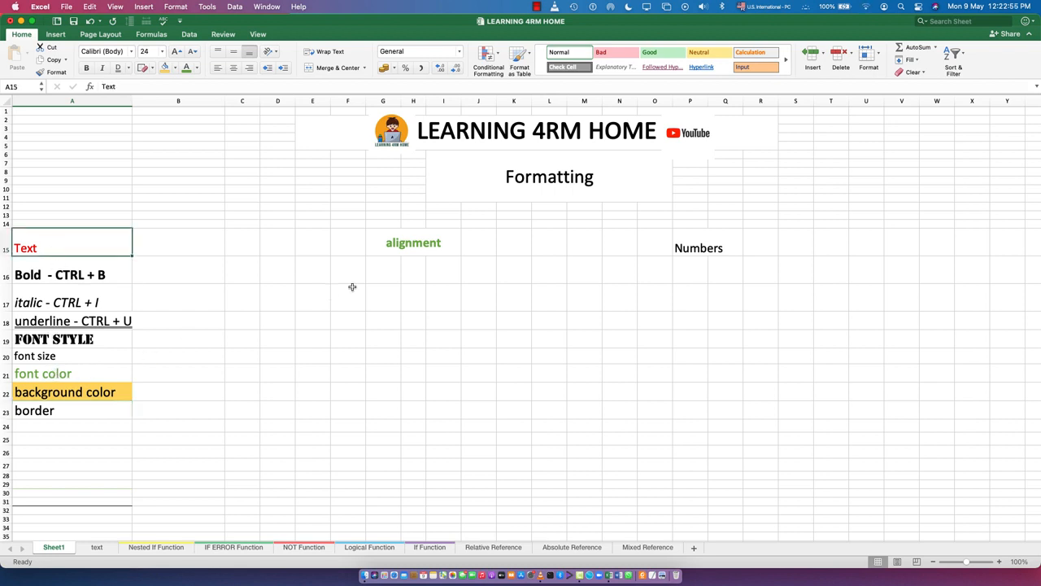
left_click(383, 273)
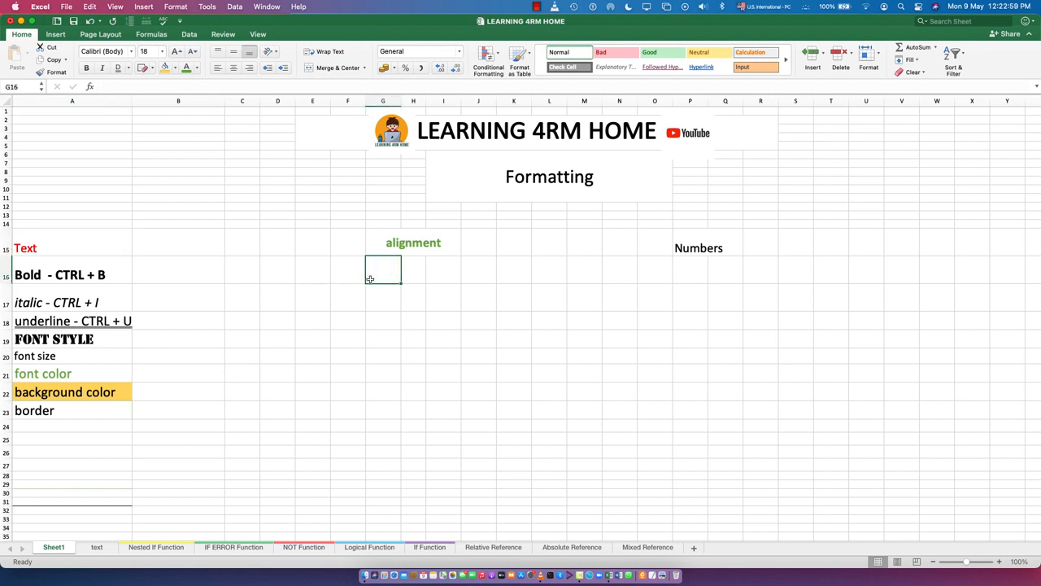
type("tpe")
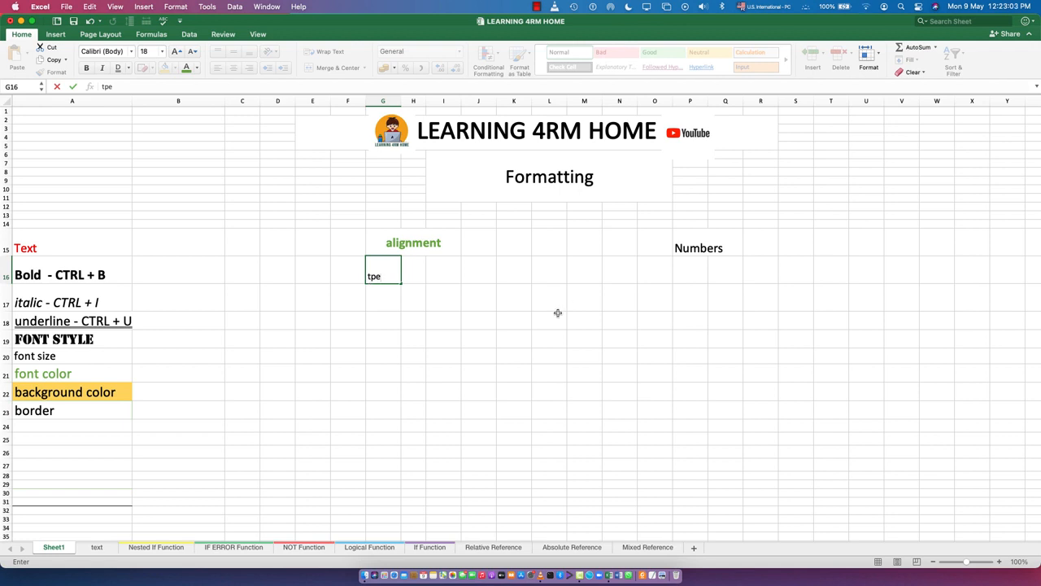
key("BackSpace")
key("BackSpace")
key("BackSpace")
key("Return")
Enter botom in G17 as the second item under the alignment heading.
type("bot")
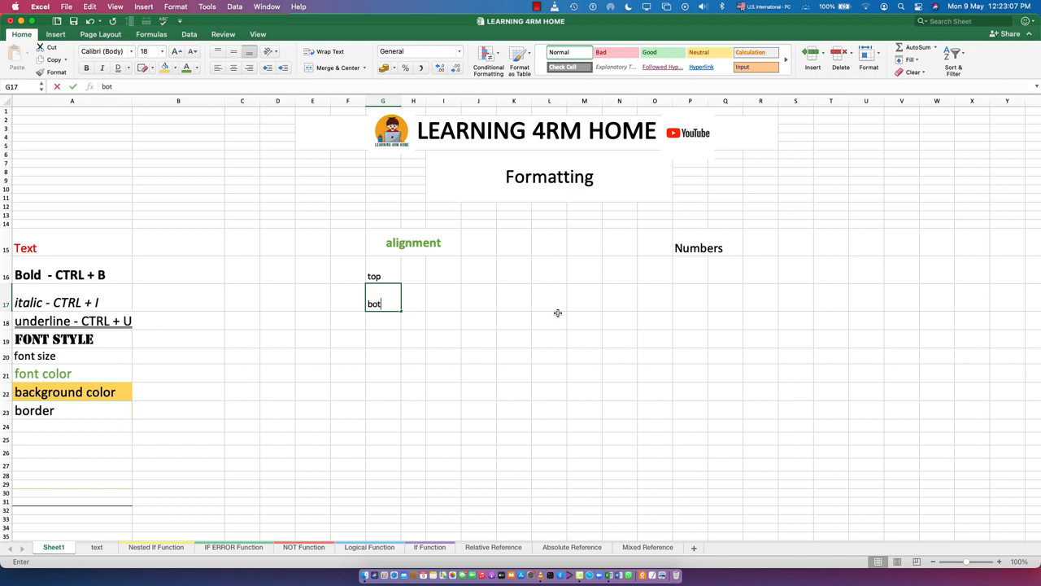
type("om")
key("Return")
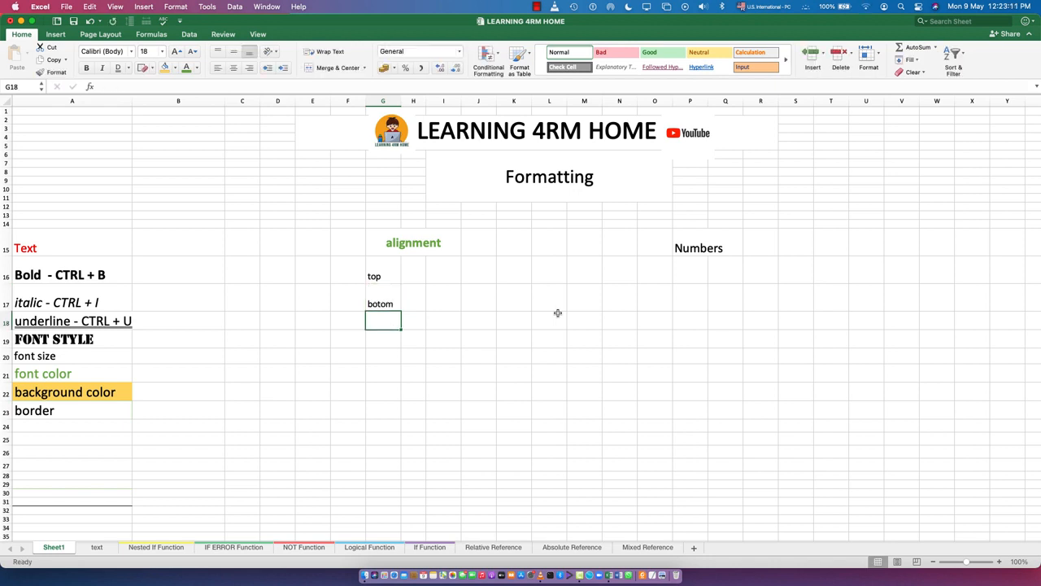
Replace the text of the second alignment item in G17 with down.
double_click(373, 307)
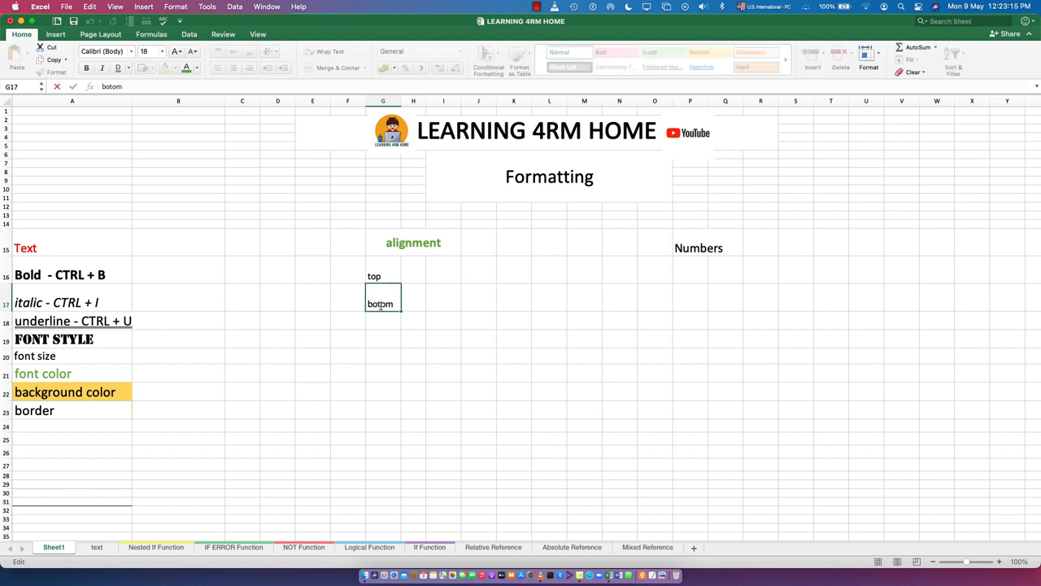
double_click(380, 305)
type("down")
key("Return")
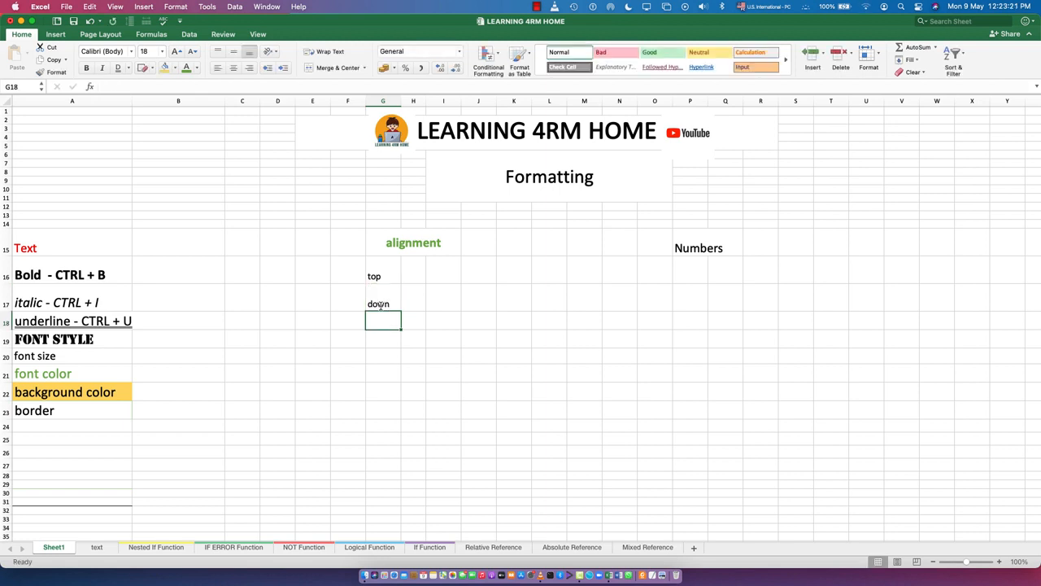
Add the alignment items Left in G18 and Right in G19.
type("Left")
key("Return")
type("R")
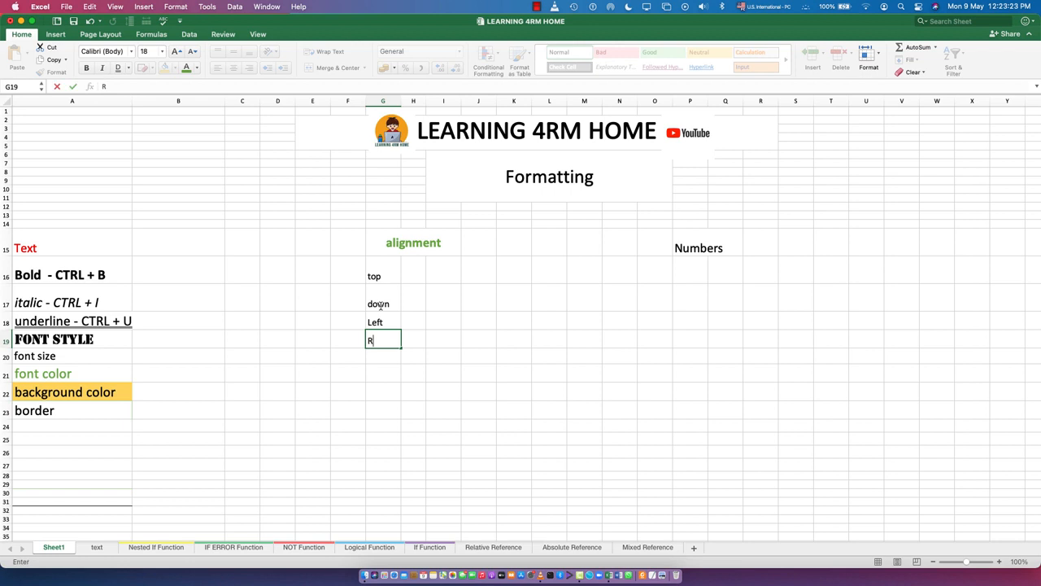
type("ight")
key("Return")
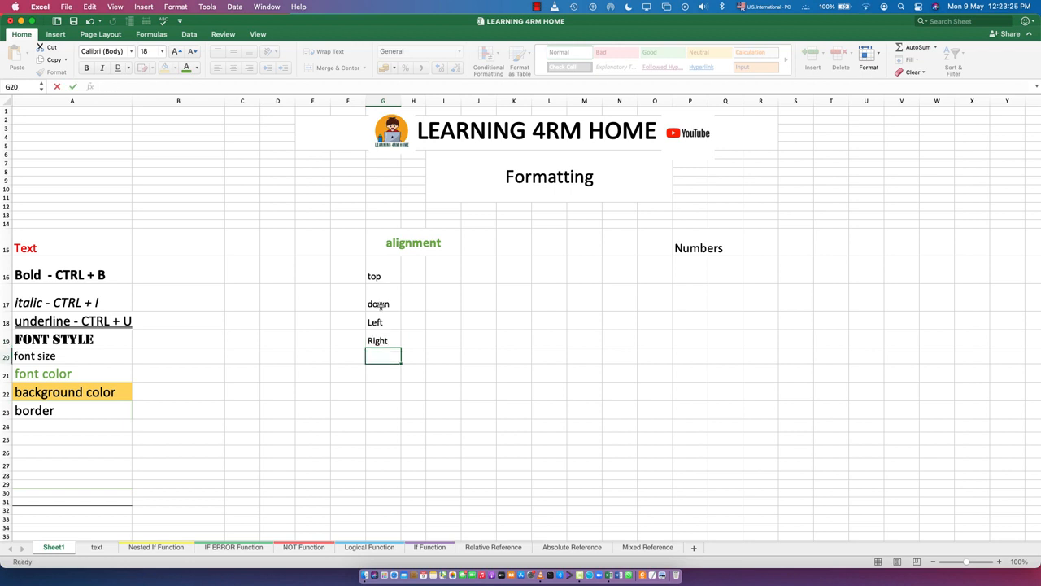
Enter center in G20 as the next item under the alignment heading.
type("cen")
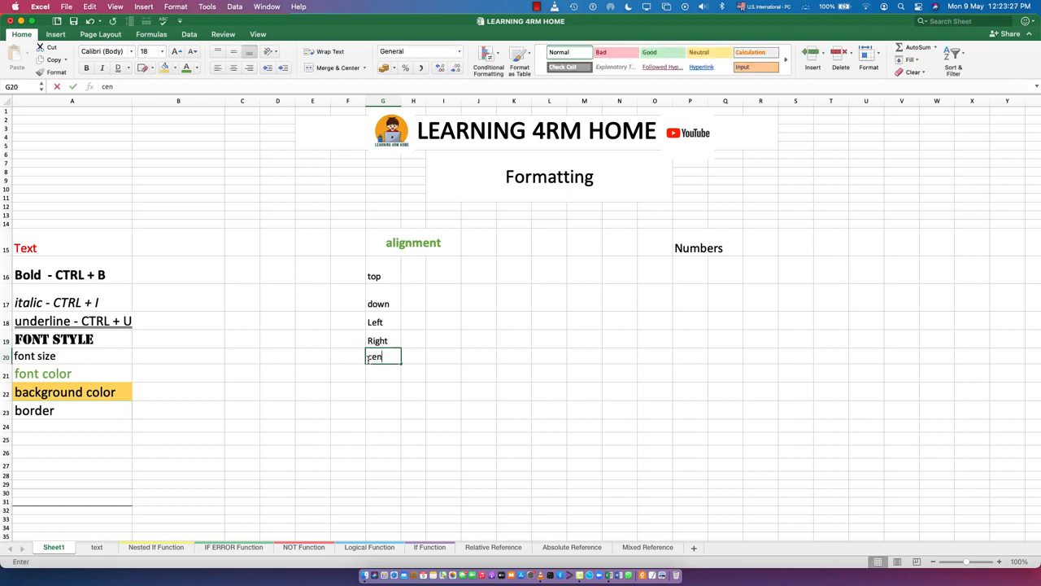
type("ter")
key("Return")
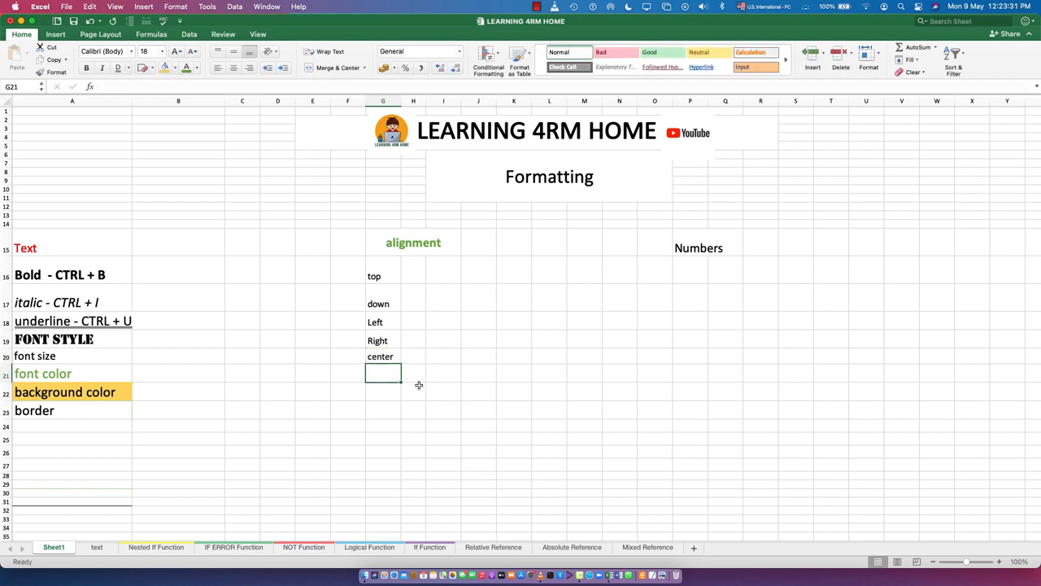
Top-align the top entry in G16 and middle-align the center entry in G20.
left_click(413, 244)
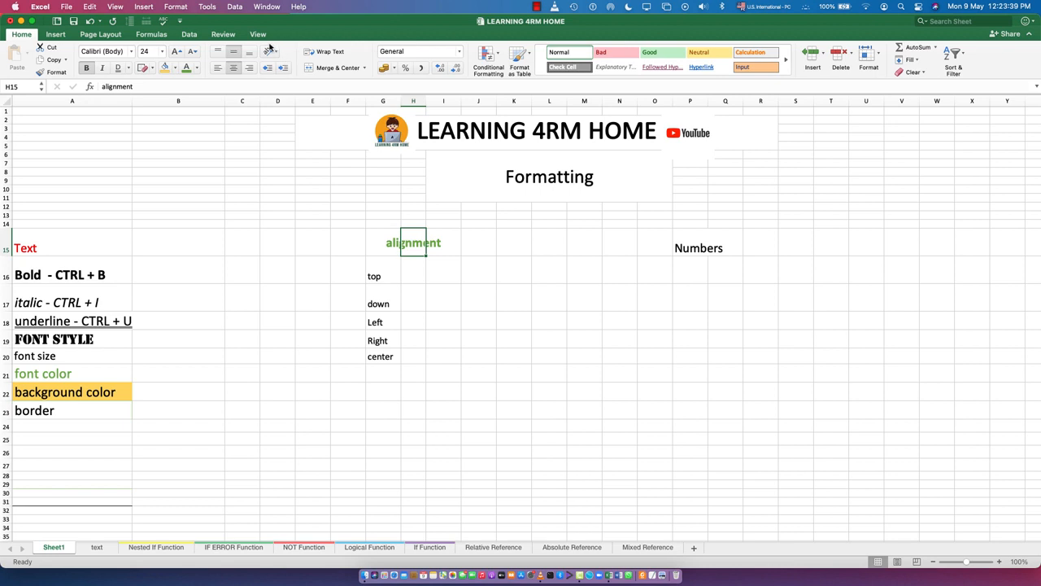
left_click(375, 276)
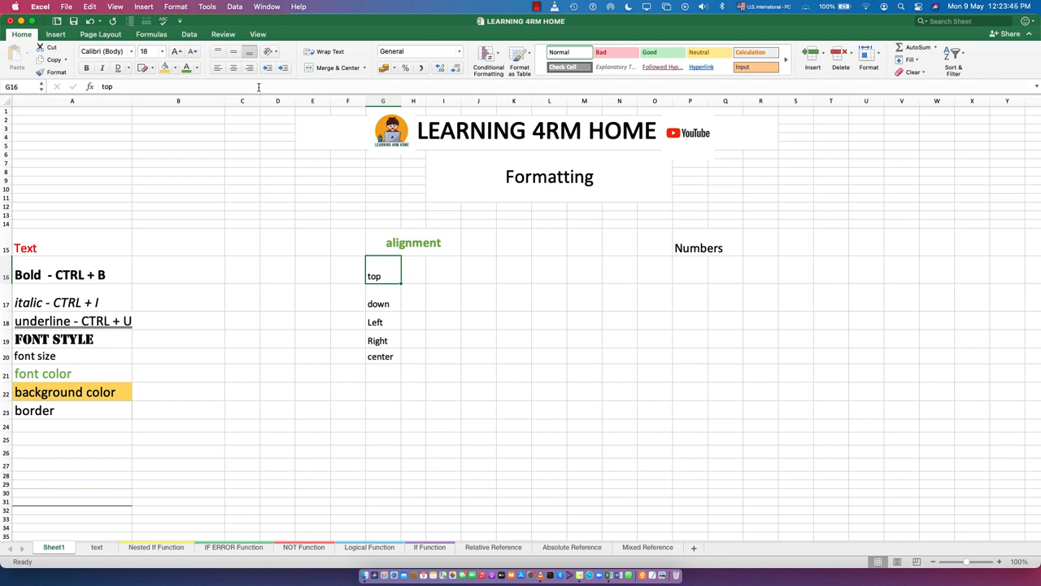
left_click(216, 52)
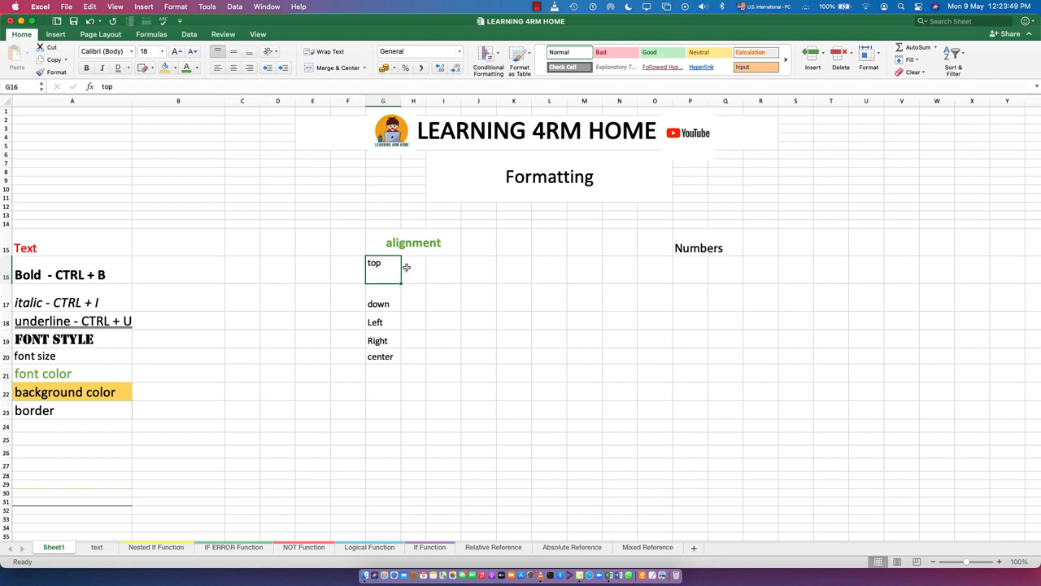
left_click(379, 305)
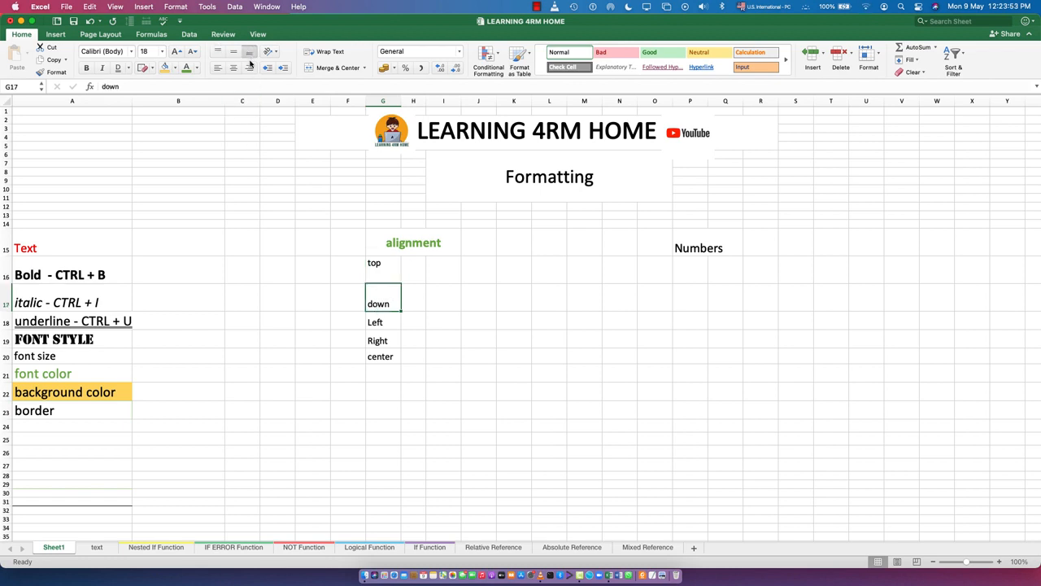
left_click(383, 358)
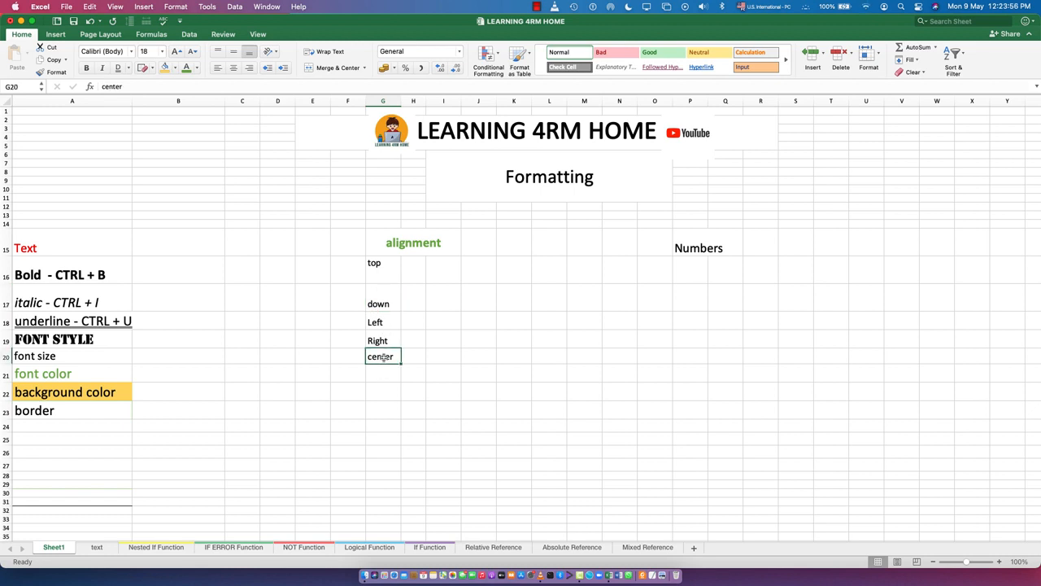
left_click(232, 52)
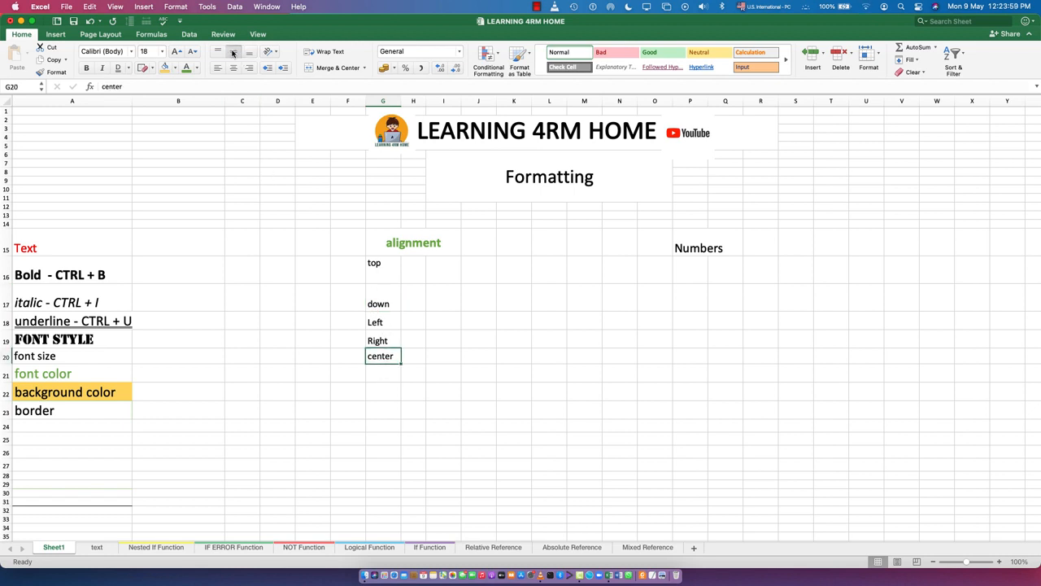
Left-align the Left entry in G18 and right-align the Right entry in G19.
left_click(381, 322)
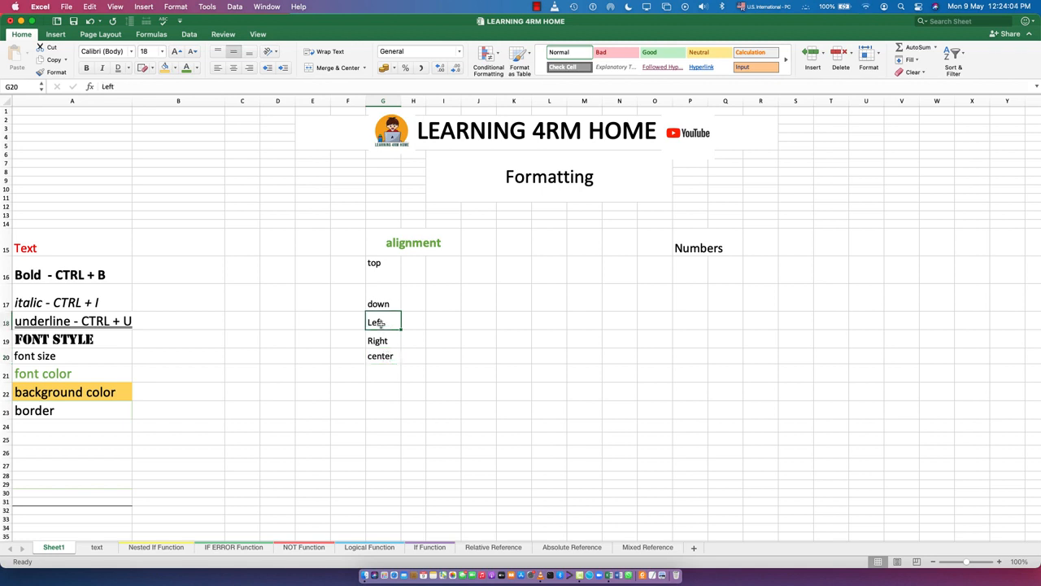
left_click(218, 69)
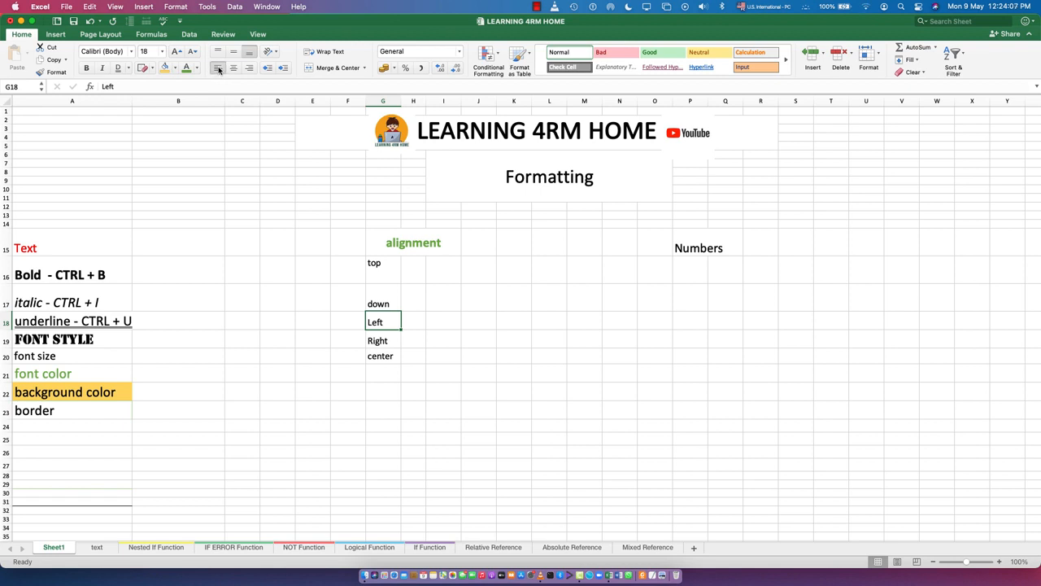
left_click(375, 344)
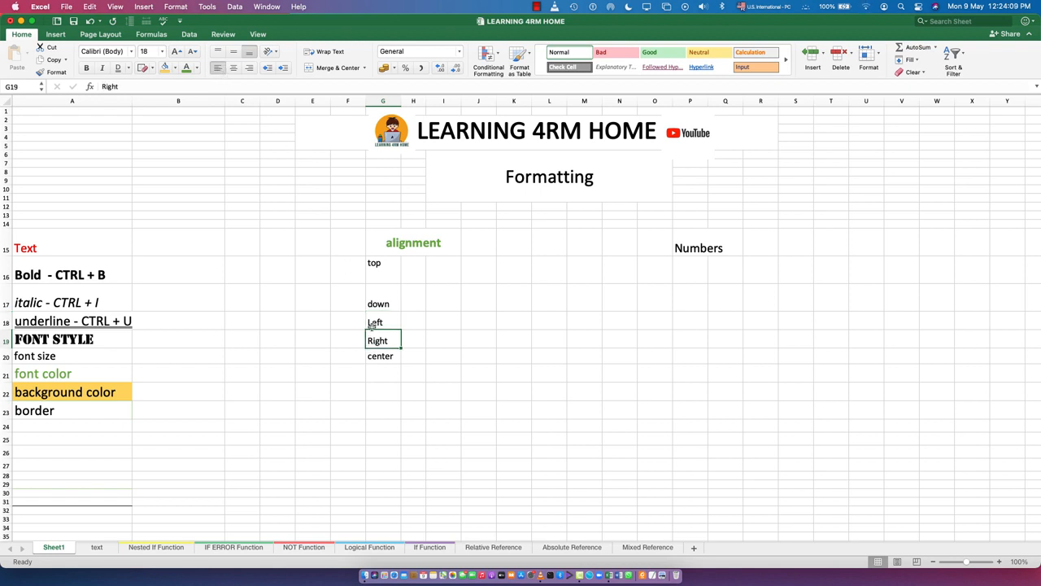
left_click(249, 69)
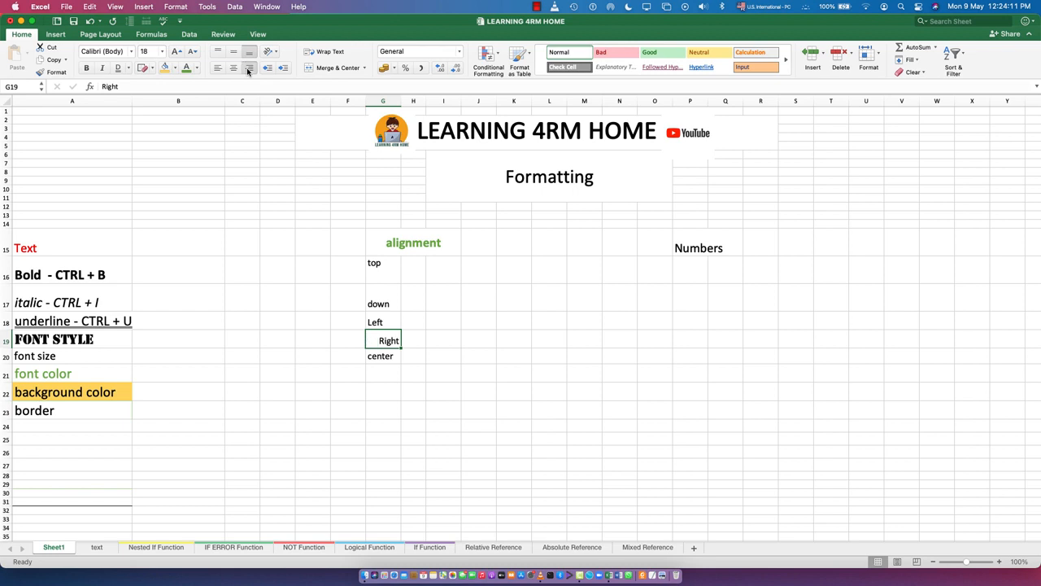
Enter a second center item in G21, correcting its spelling.
left_click(379, 373)
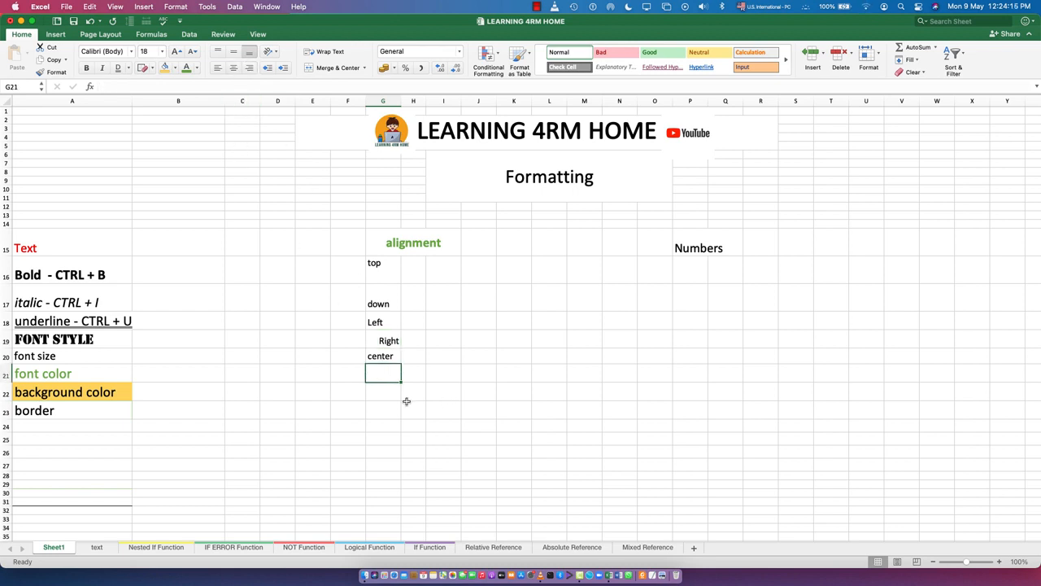
type("c")
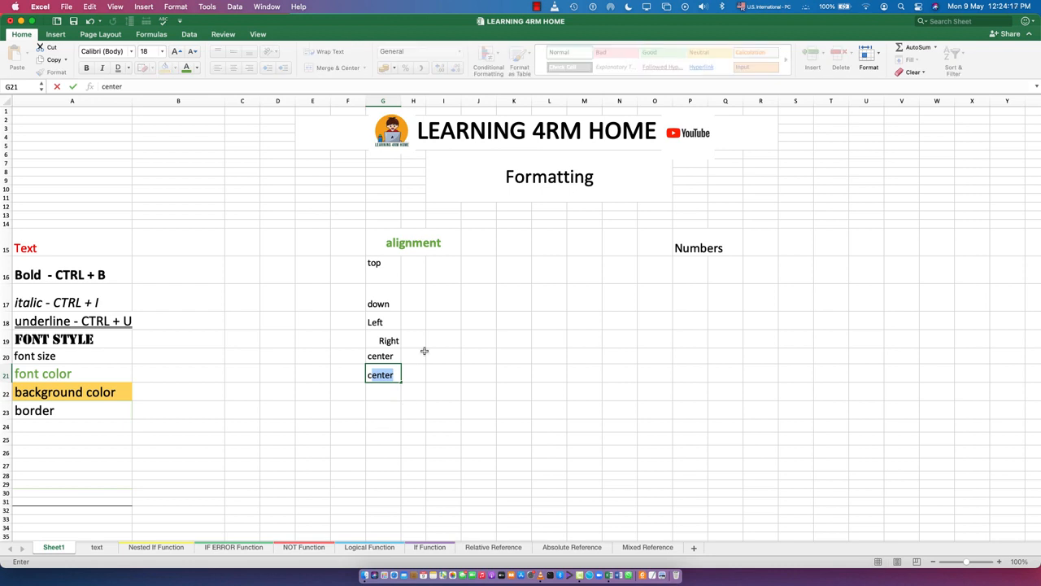
key("BackSpace")
type("cneter")
key("Return")
left_click(390, 377)
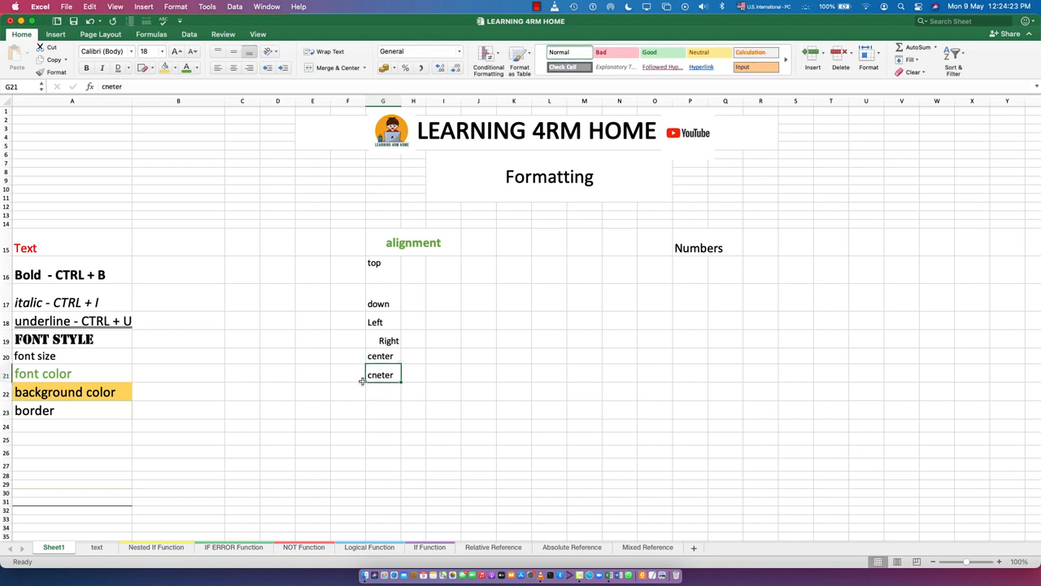
double_click(388, 374)
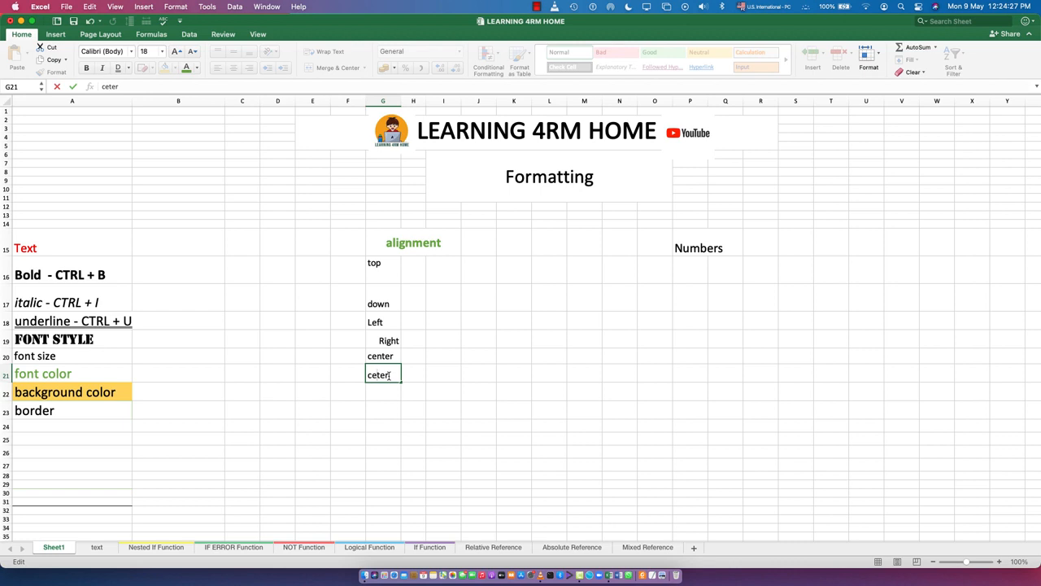
type("n")
key("Return")
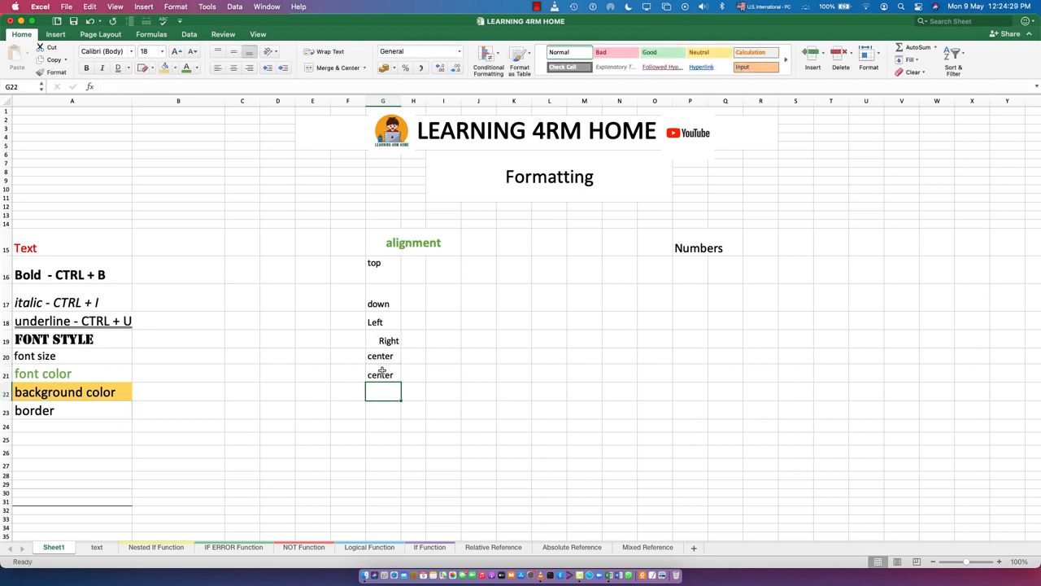
Center the entry in G21 horizontally and toggle middle vertical alignment on the center entry in G20.
left_click(382, 372)
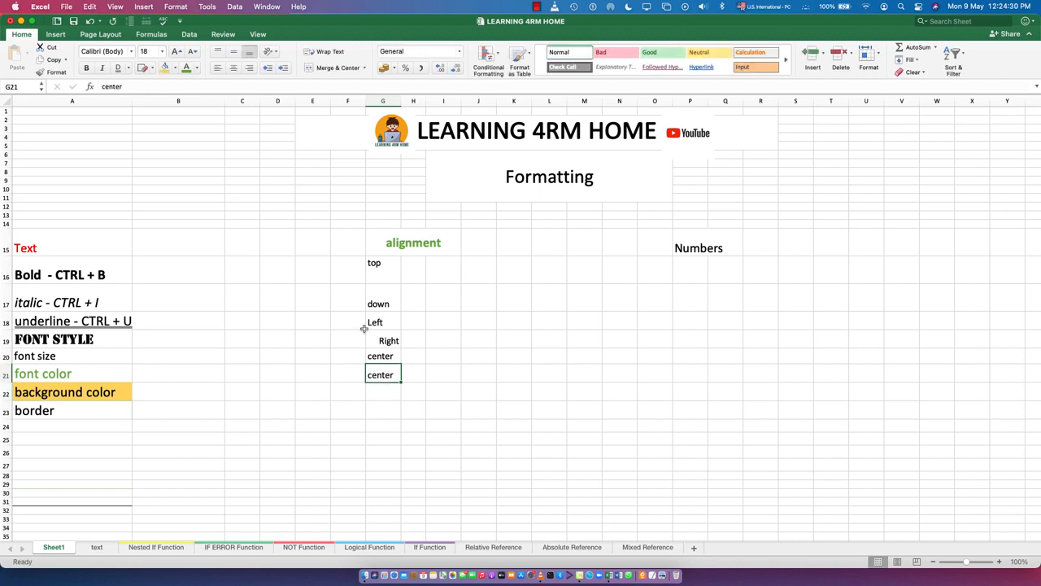
left_click(234, 68)
left_click(381, 356)
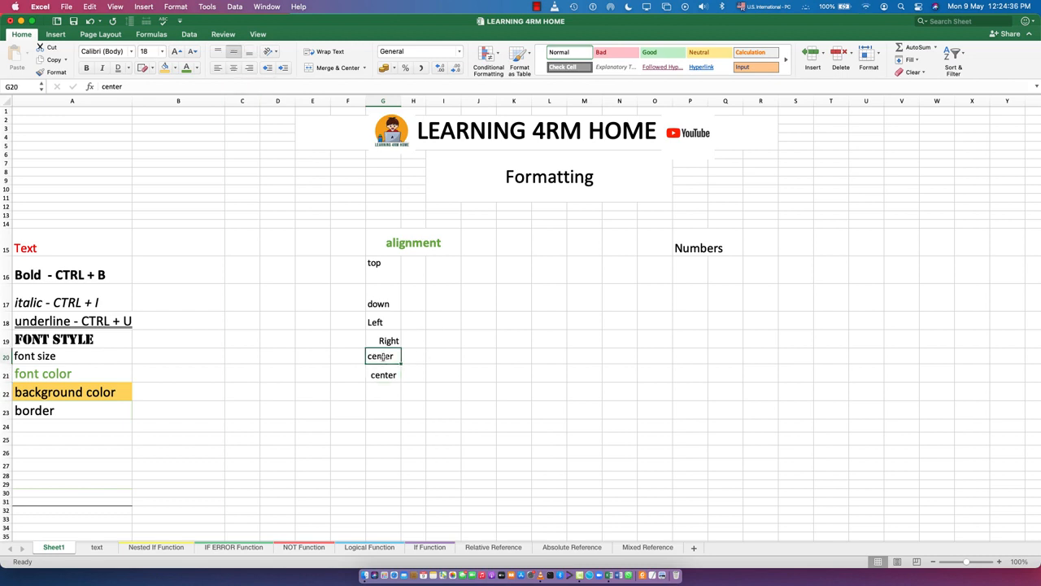
left_click(233, 53)
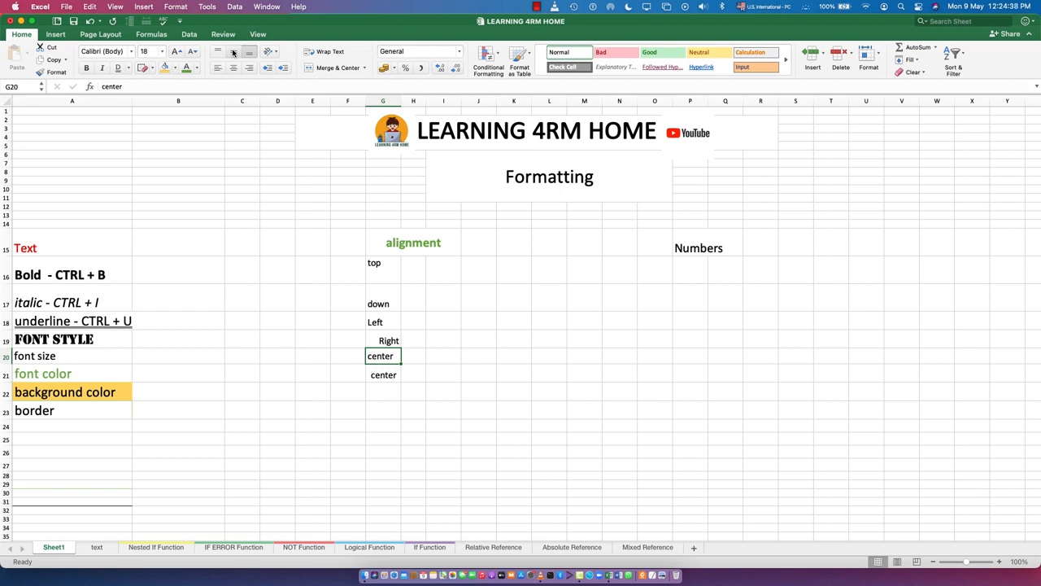
left_click(382, 382)
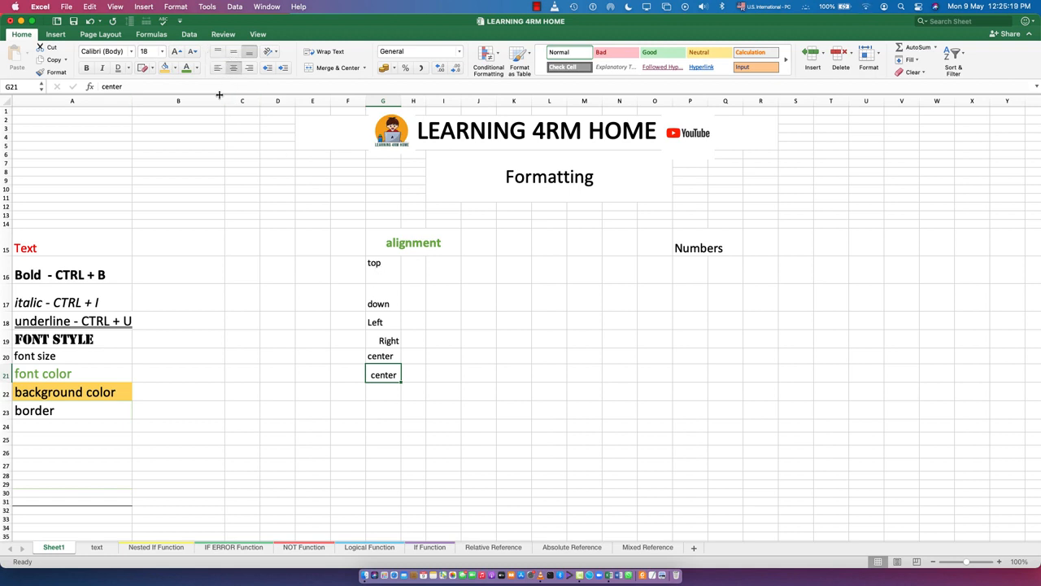
Enter orientation in H16 and widen column H to fit the word.
left_click(412, 268)
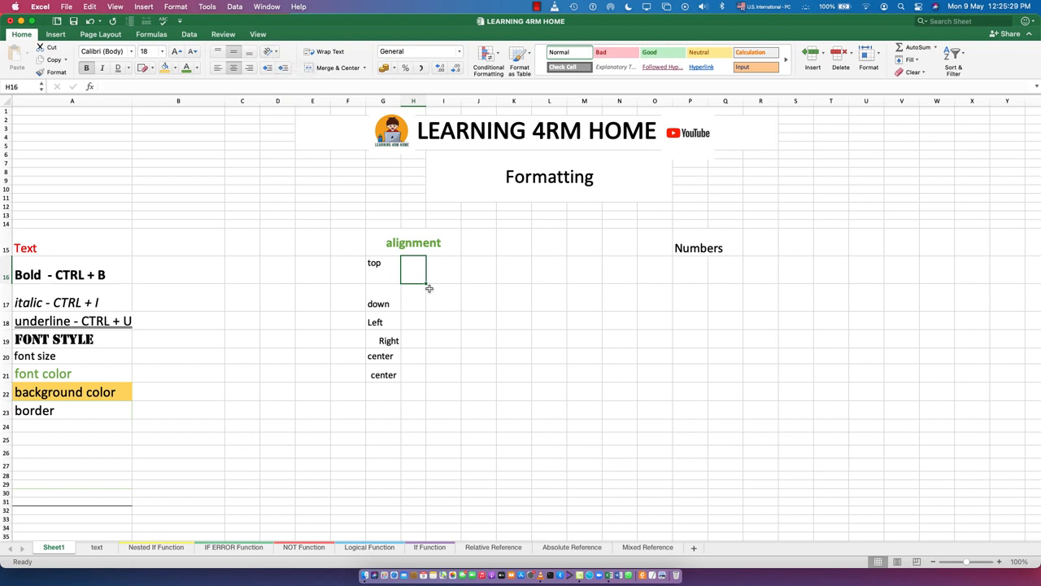
type("orientation")
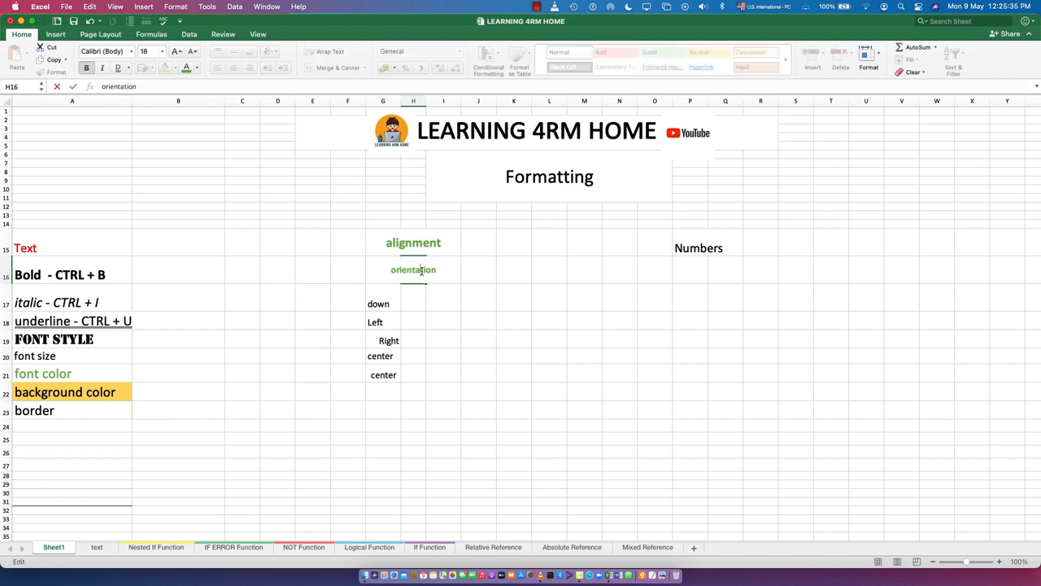
double_click(422, 271)
left_click(428, 355)
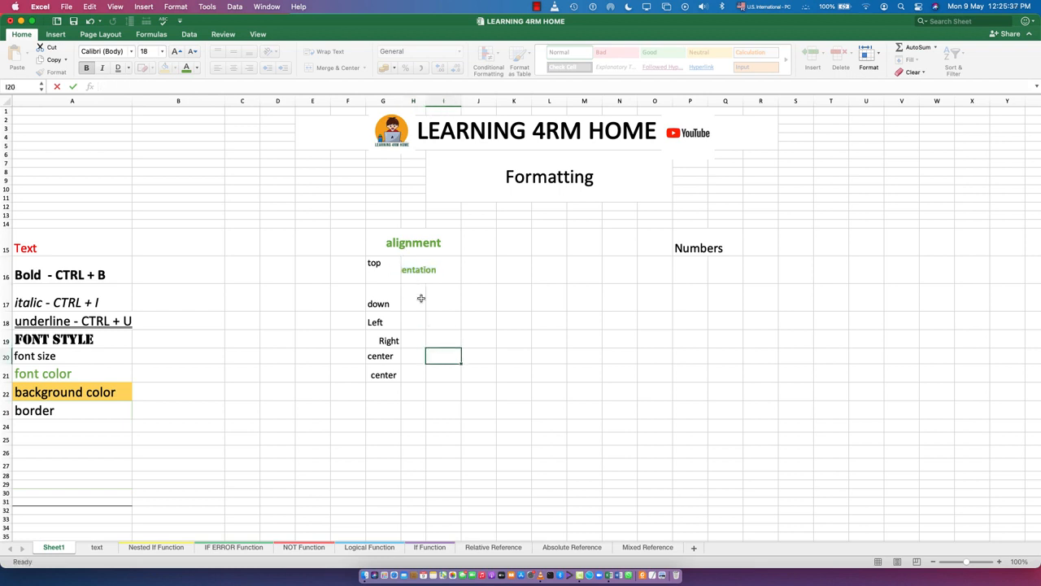
left_click(418, 270)
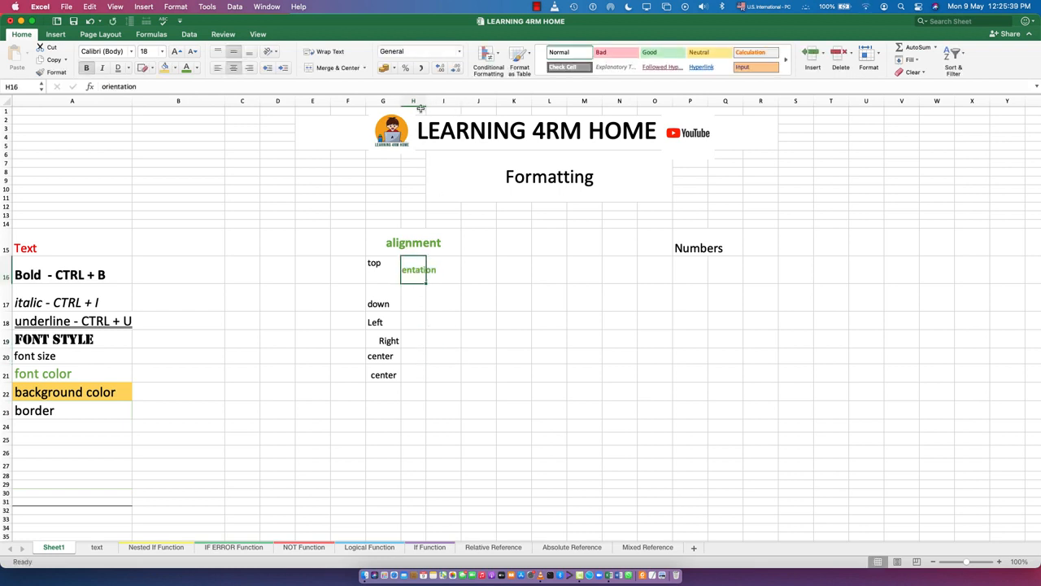
left_click_drag(427, 103, 446, 104)
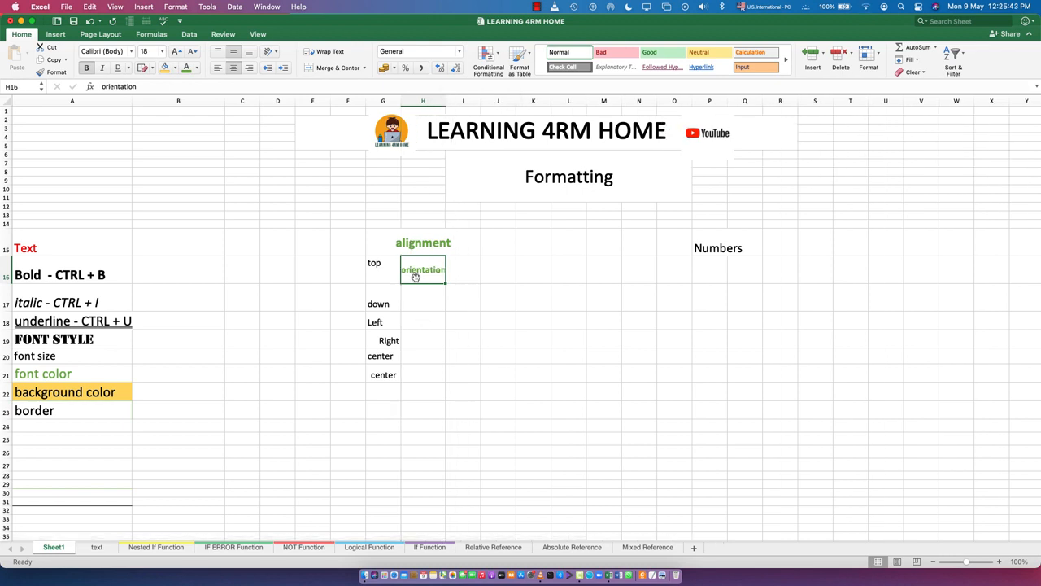
Try the Angle Counterclockwise, Vertical Text and Rotate Text Up orientations on the text in H16.
left_click(275, 54)
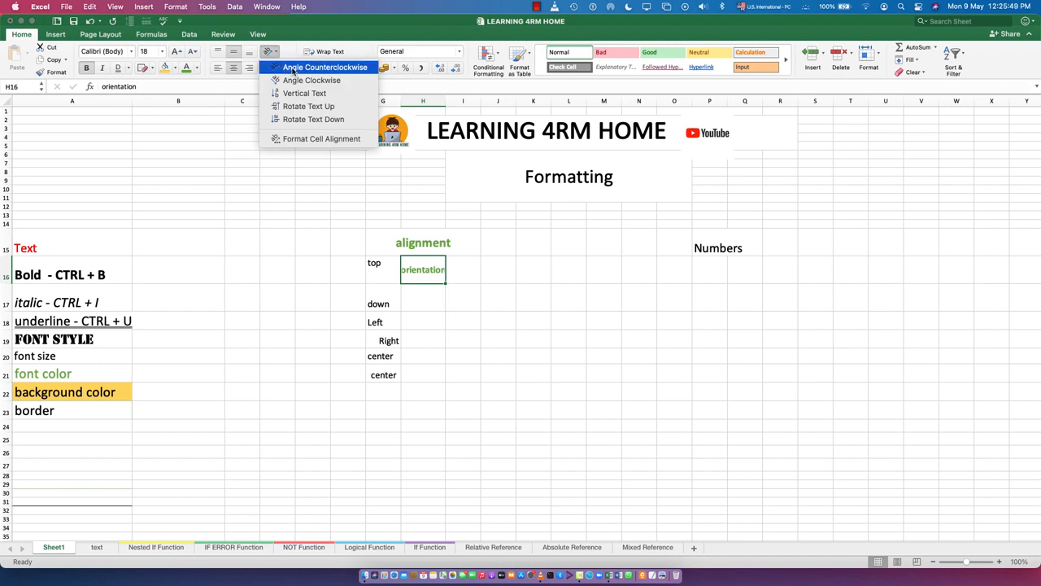
left_click(294, 69)
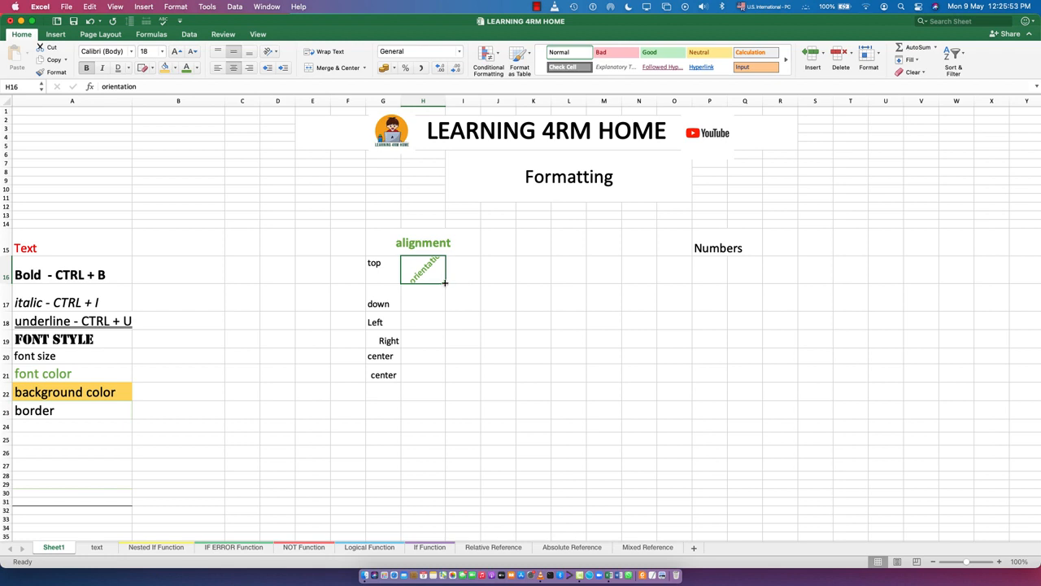
left_click(276, 54)
left_click(294, 95)
scroll(433, 274, "down", 5)
scroll(432, 272, "up", 5)
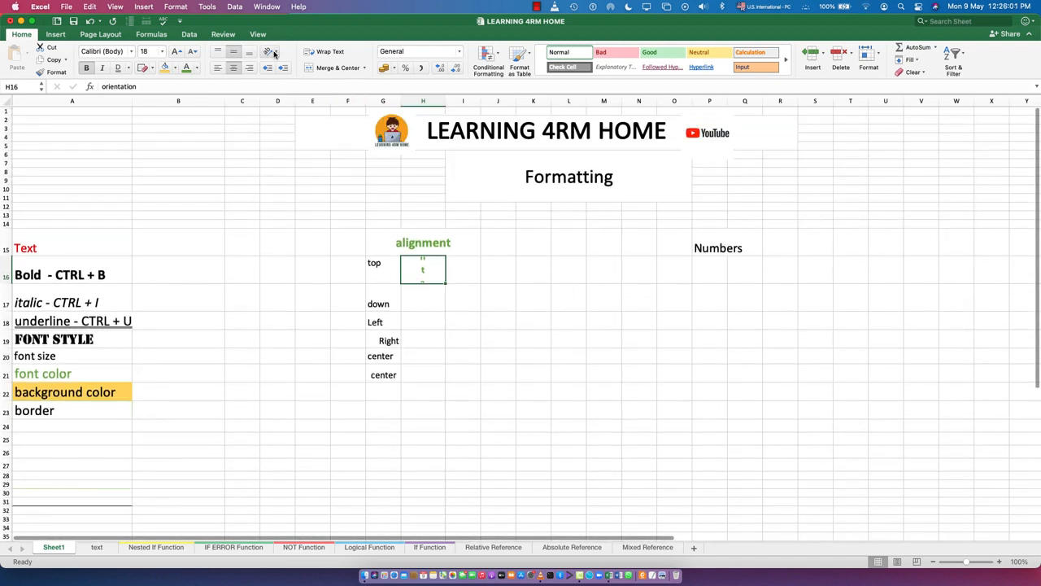
left_click(274, 53)
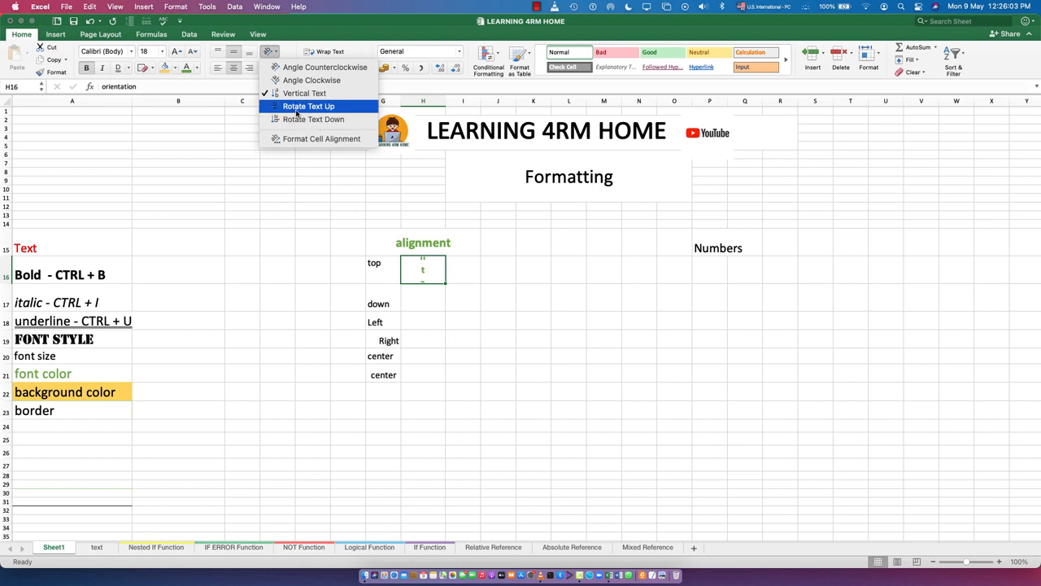
left_click(298, 106)
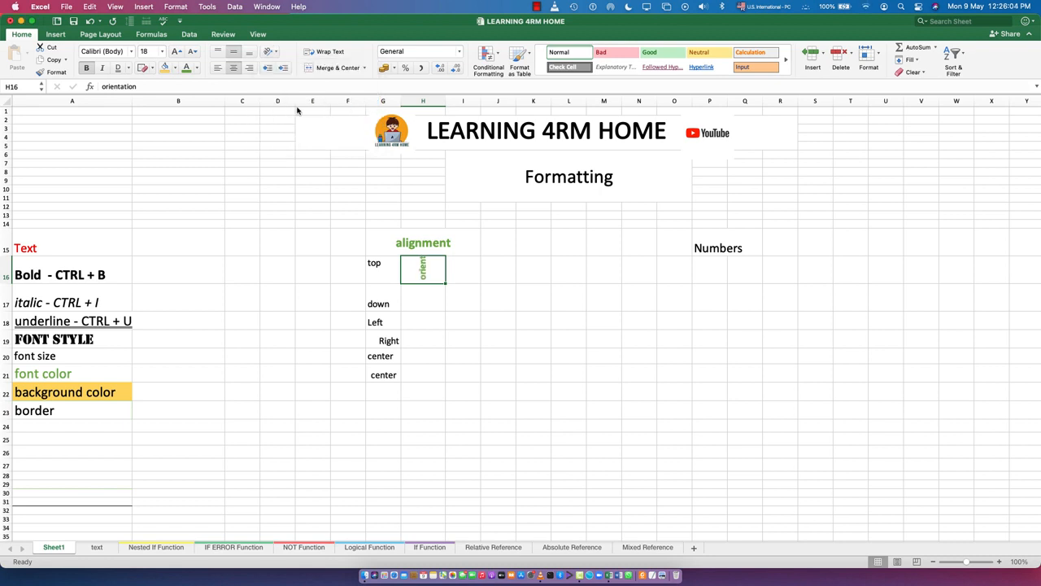
Set the orientation of the text in H16 to Angle Counterclockwise.
left_click(275, 52)
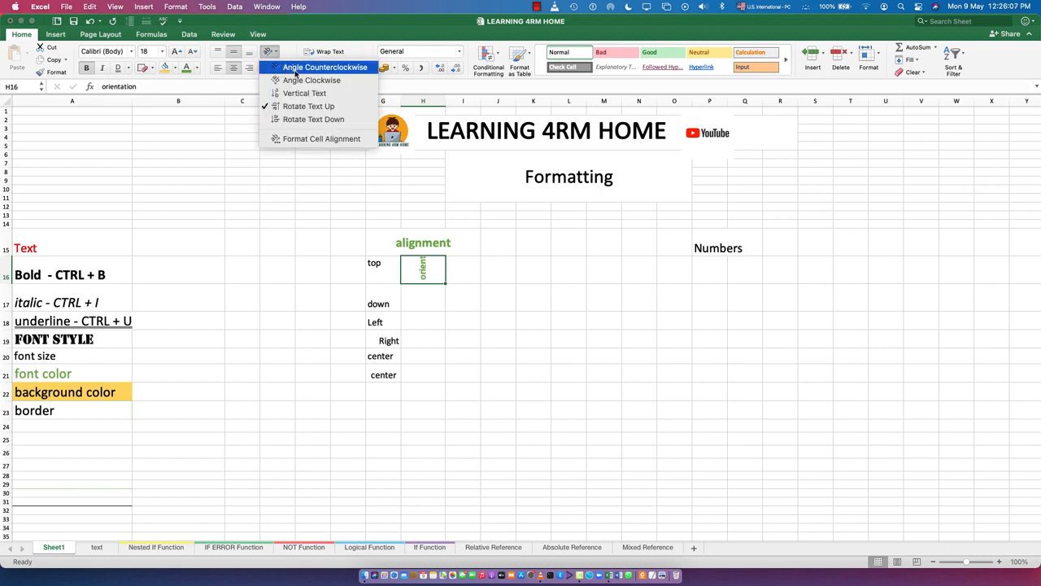
left_click(297, 69)
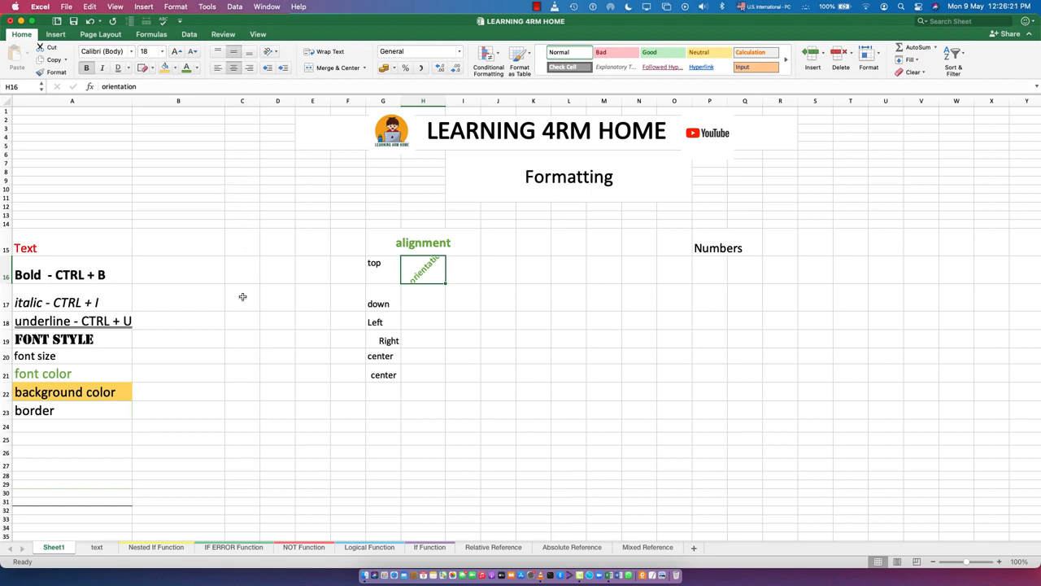
left_click(270, 51)
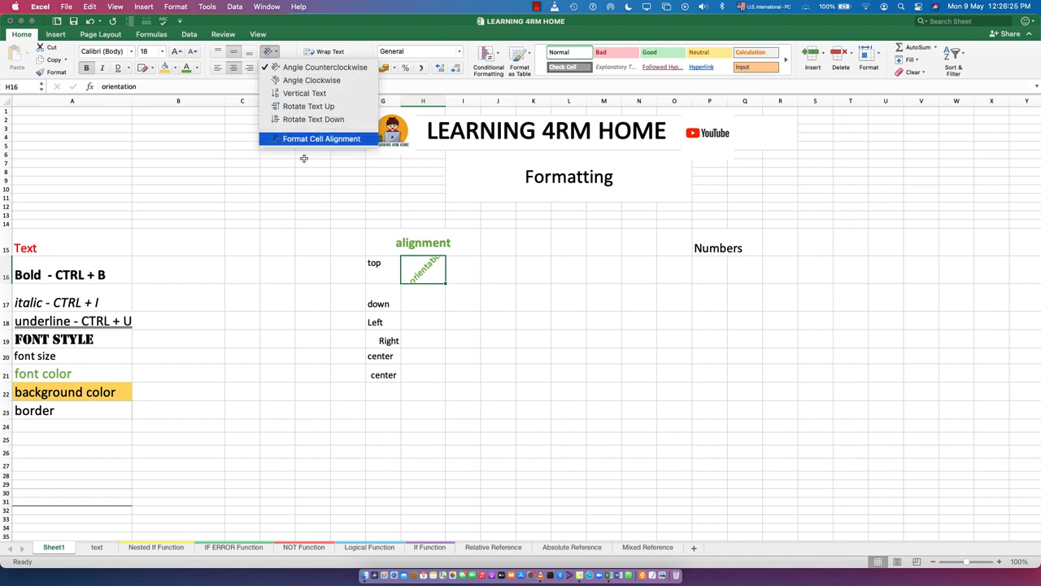
left_click(296, 347)
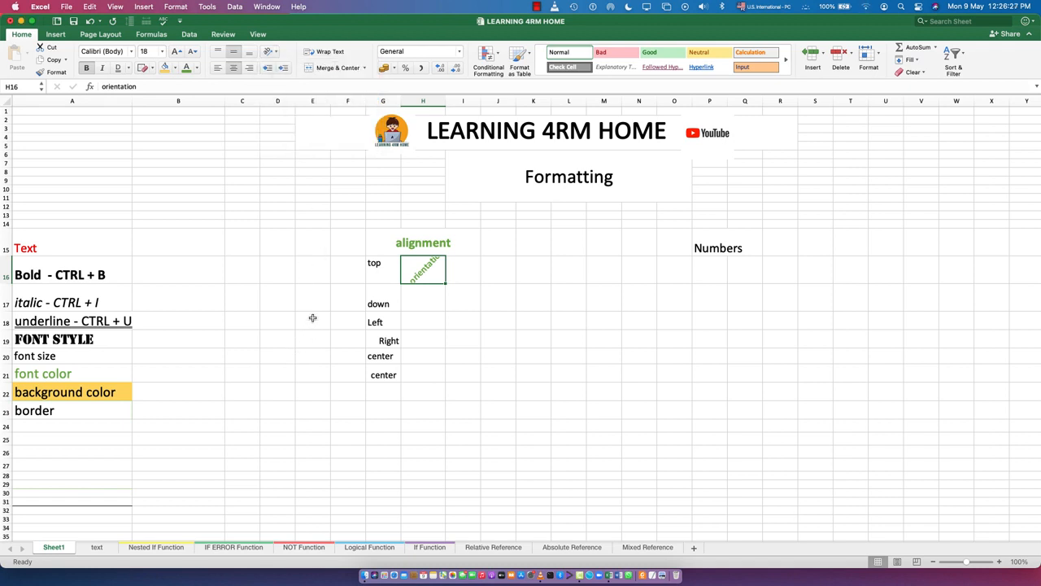
Enter indent in H17 and reselect that cell for formatting.
left_click(409, 300)
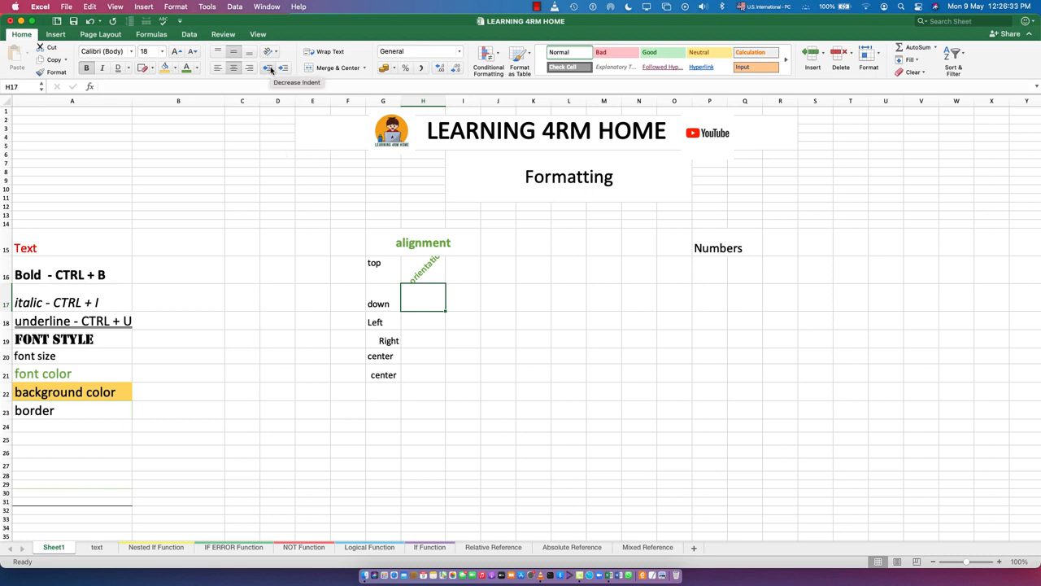
type("indent")
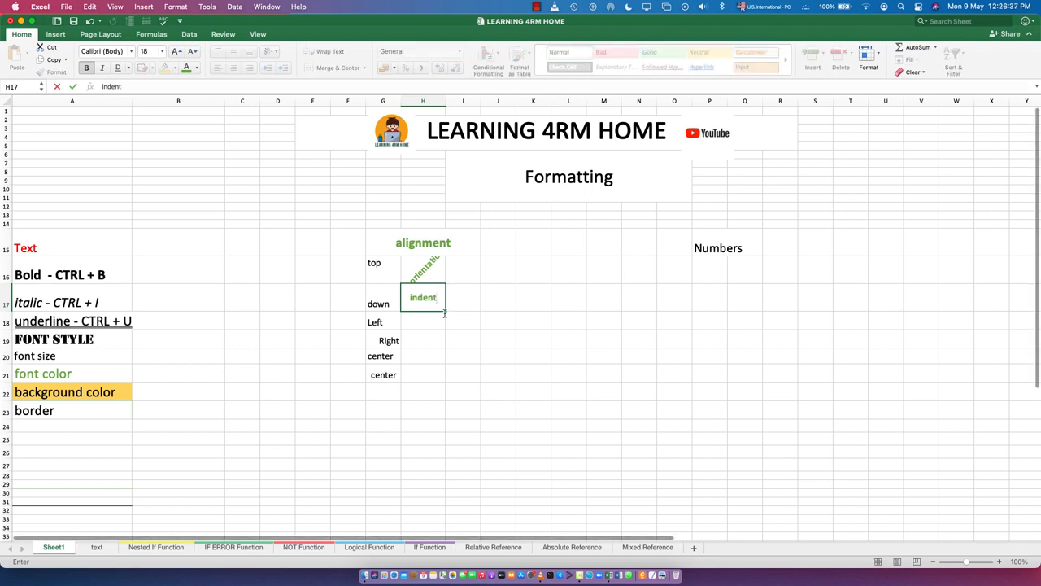
left_click(424, 372)
left_click(427, 303)
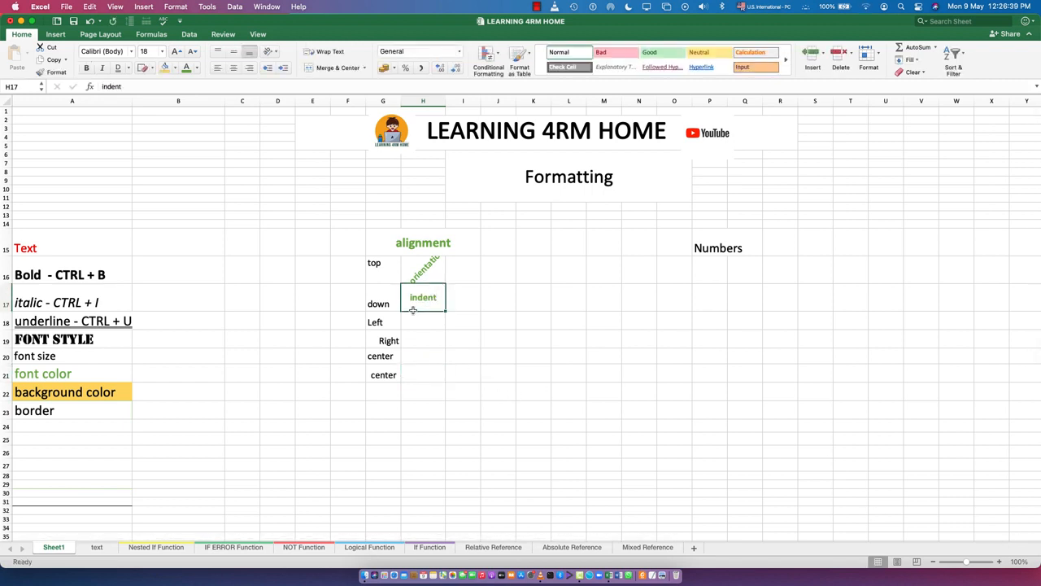
Increase the indent of the text in H17 level by level until the word sits entirely over column I.
left_click(268, 68)
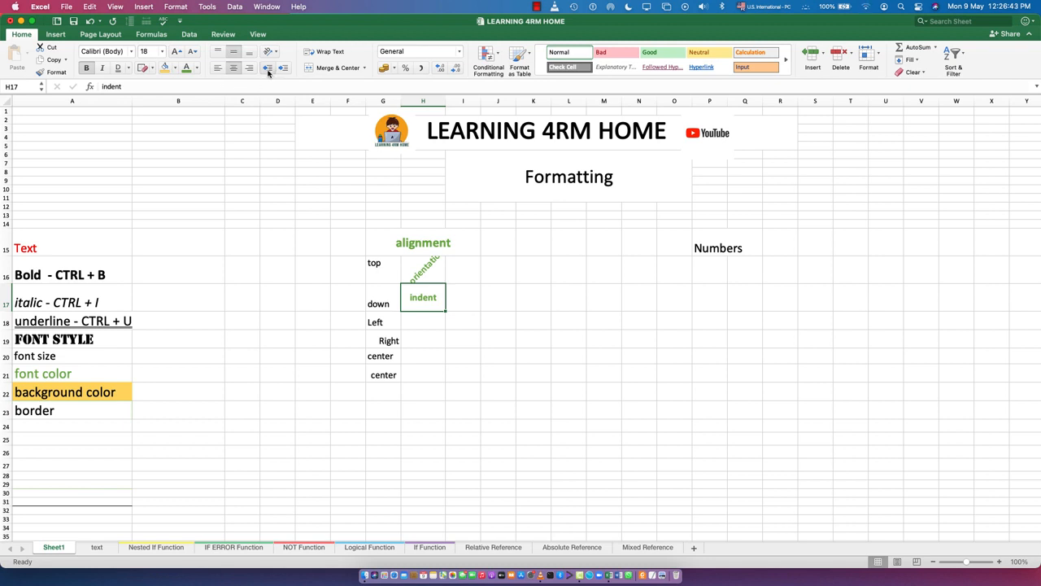
left_click(284, 69)
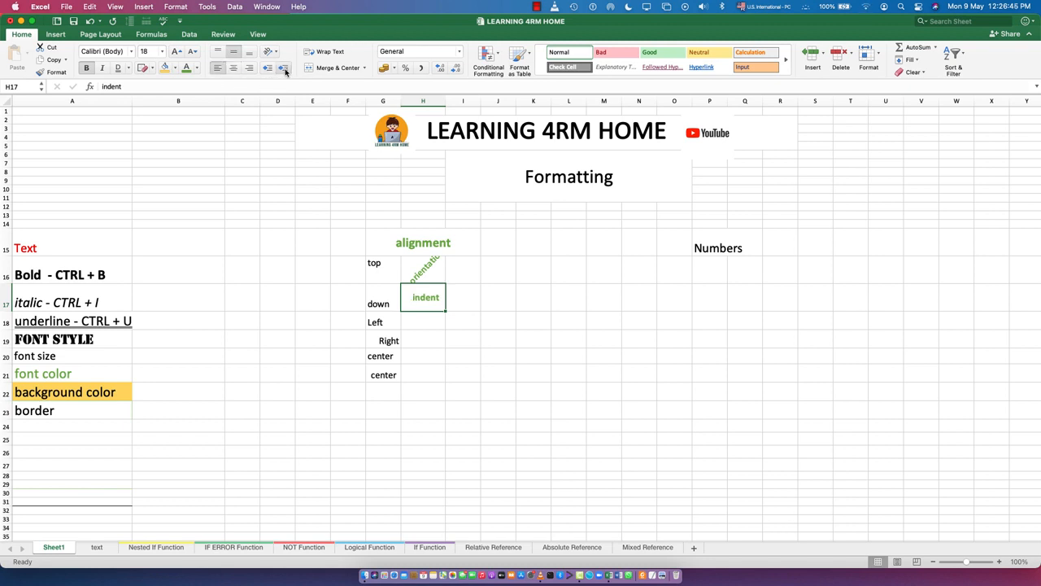
left_click(283, 69)
left_click(283, 70)
left_click(284, 69)
left_click(284, 69)
left_click(284, 69)
left_click(284, 69)
left_click(284, 69)
left_click(284, 69)
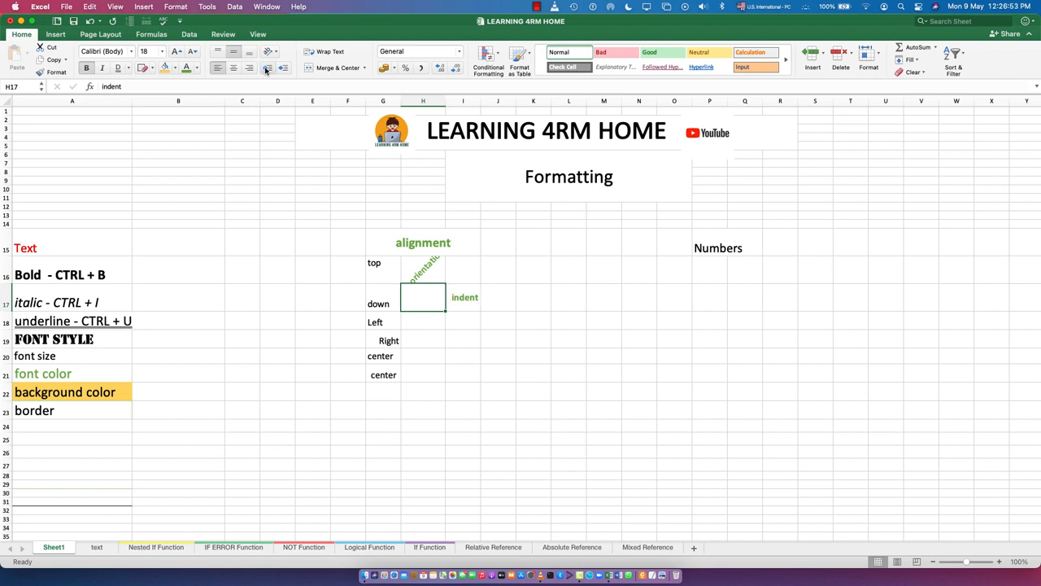
Decrease the indent of the text in H17, alternating with single increases, until the word straddles the border between columns H and I.
left_click(265, 70)
left_click(266, 69)
left_click(266, 70)
left_click(266, 69)
left_click(266, 70)
left_click(266, 69)
left_click(266, 69)
left_click(266, 69)
left_click(285, 71)
left_click(269, 72)
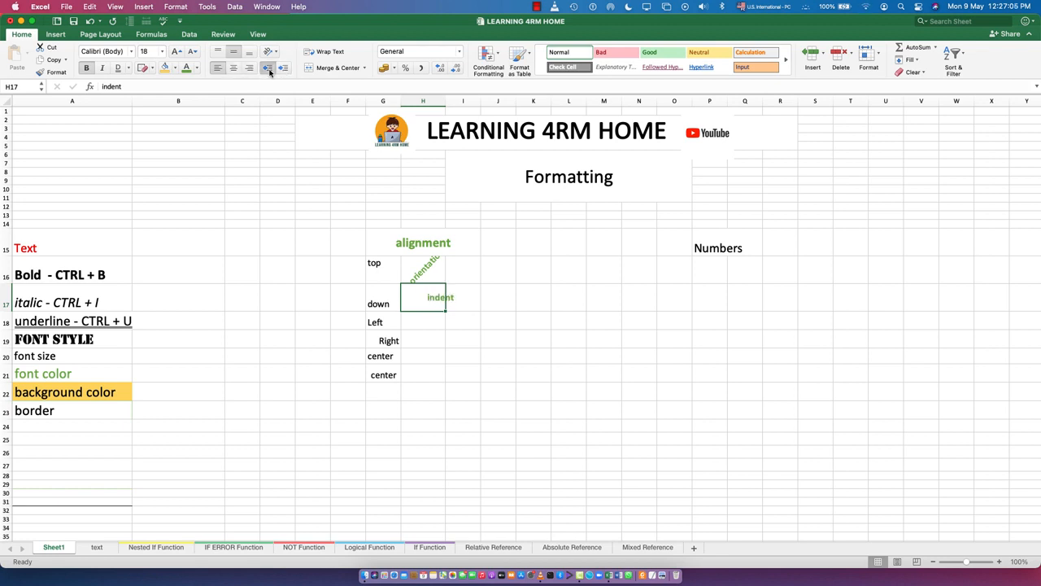
left_click(286, 72)
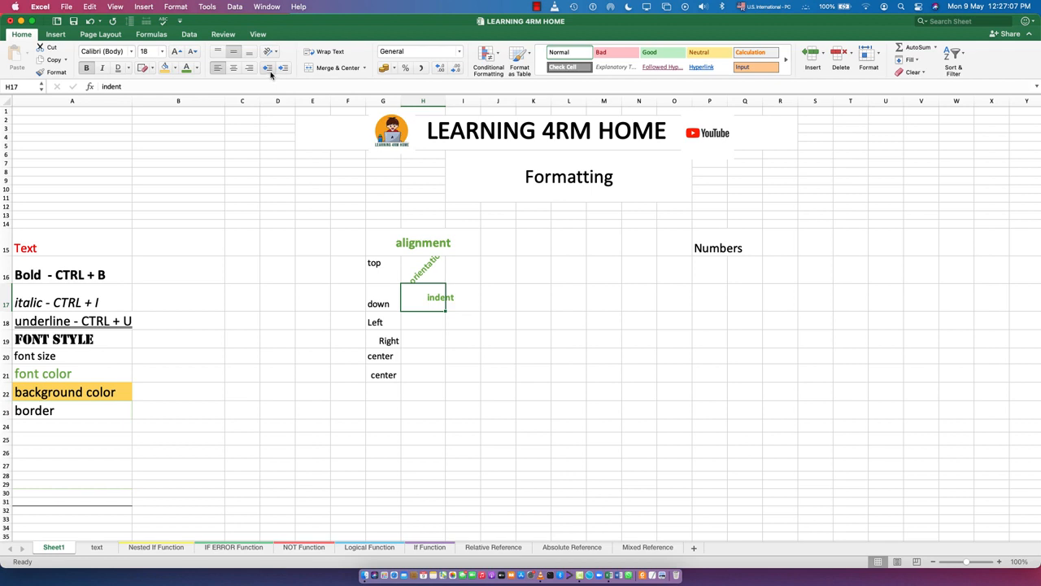